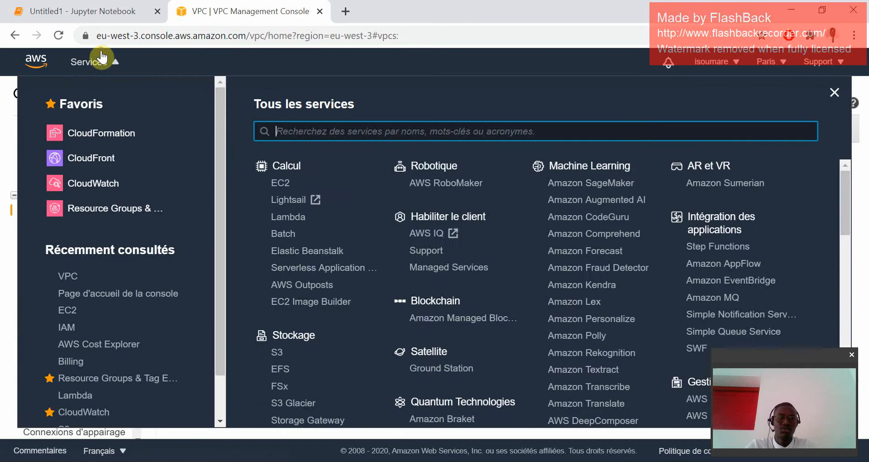
Open the VPC service from the AWS service list and display the list of VPCs.
scroll(376, 231, "down", 5)
scroll(398, 335, "down", 6)
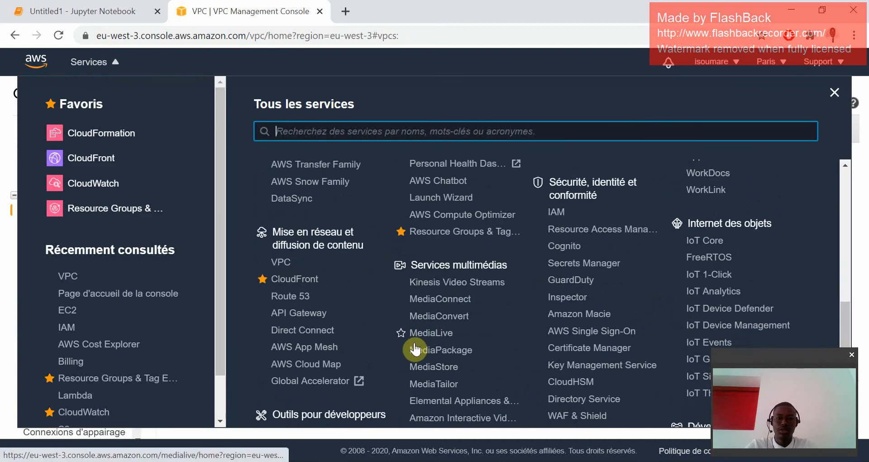
scroll(394, 326, "up", 4)
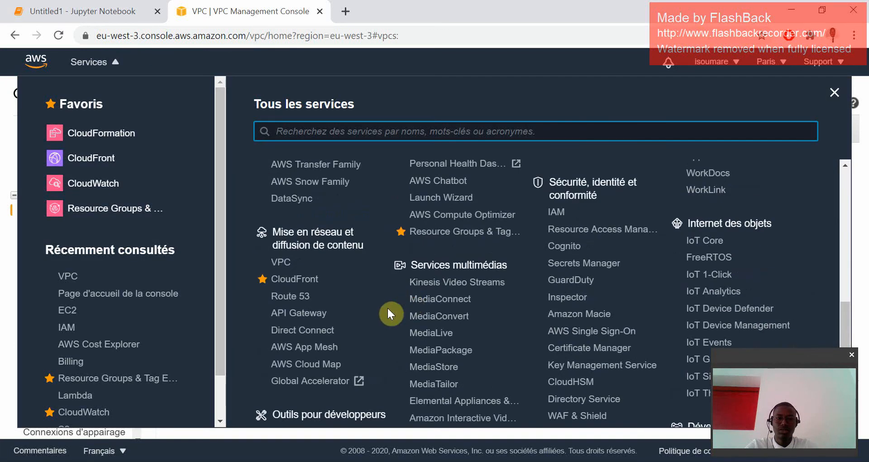
left_click(282, 261)
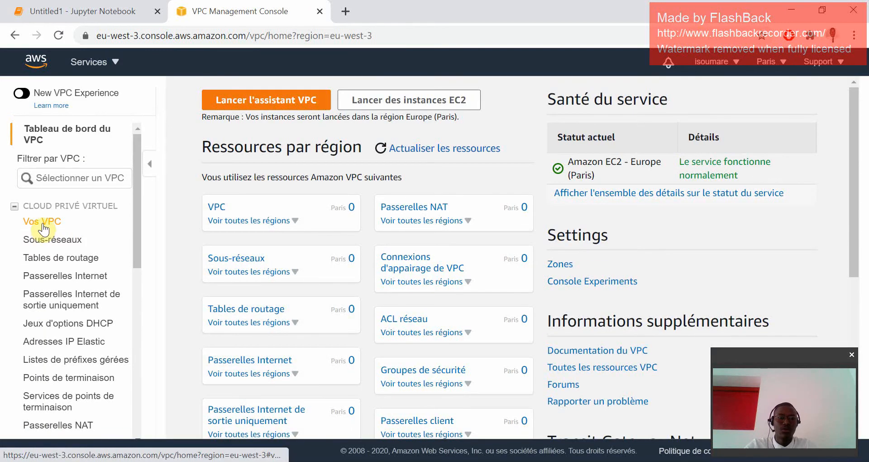
left_click(43, 222)
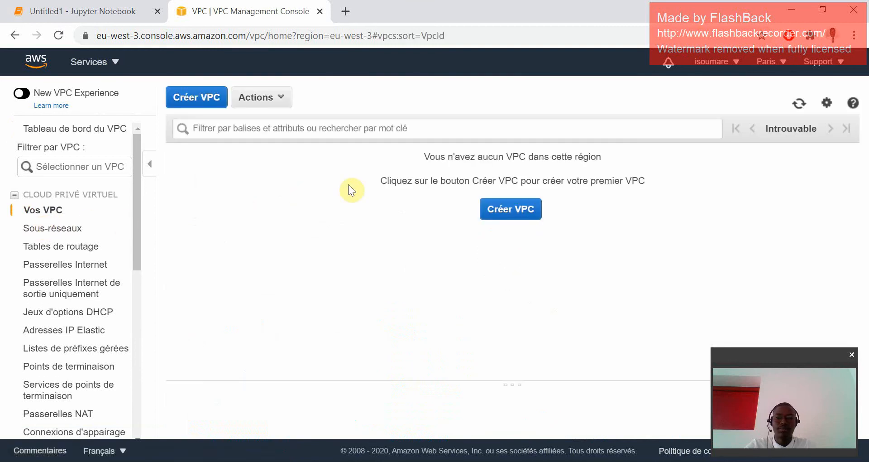
Start creating a VPC and set its name tag to env-dev.
left_click(515, 215)
left_click(278, 206)
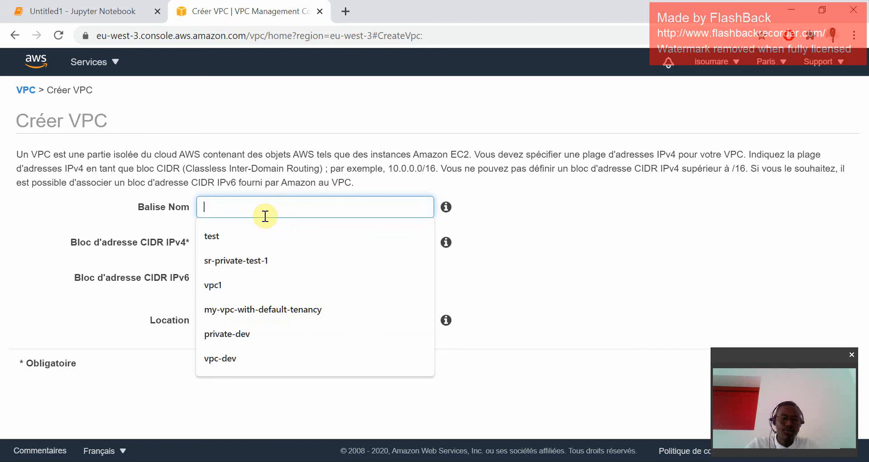
type("c")
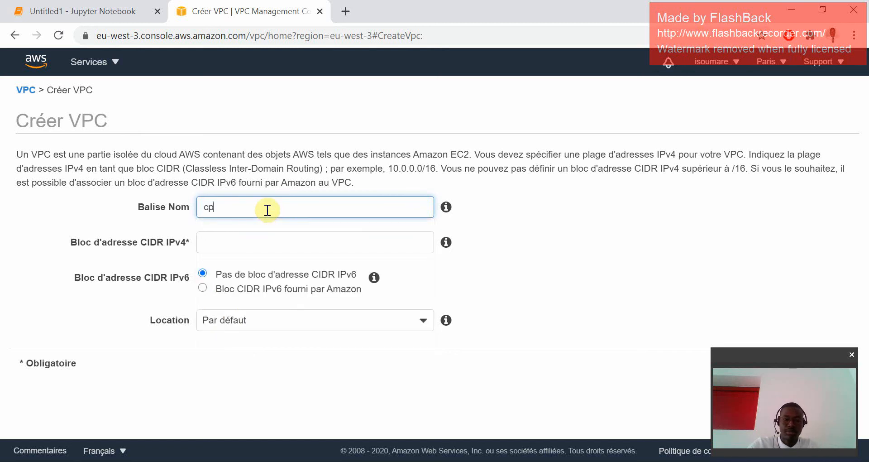
type("p")
key("BackSpace")
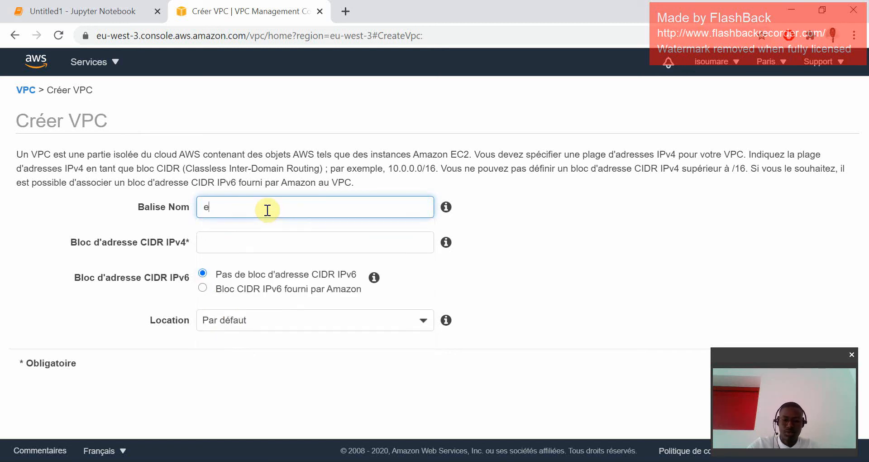
type("nv-dev")
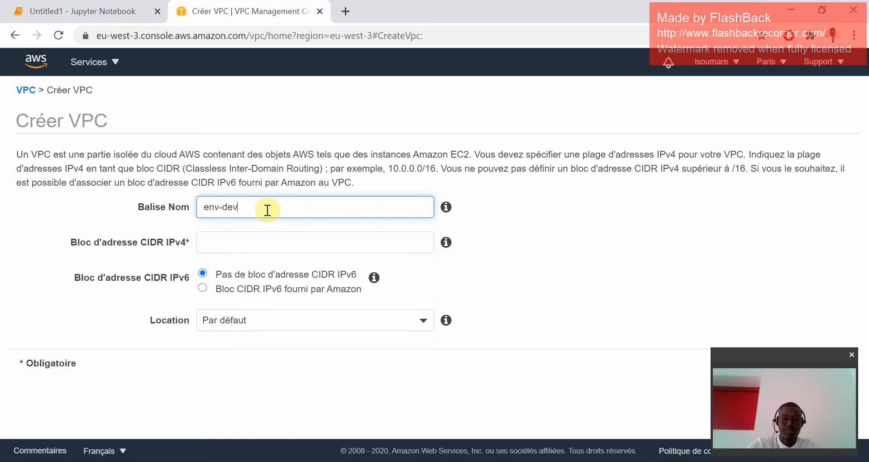
Set the VPC's IPv4 CIDR block to 10.10.0.0/16 and compare it with the network diagram in the Jupyter notebook.
left_click(268, 246)
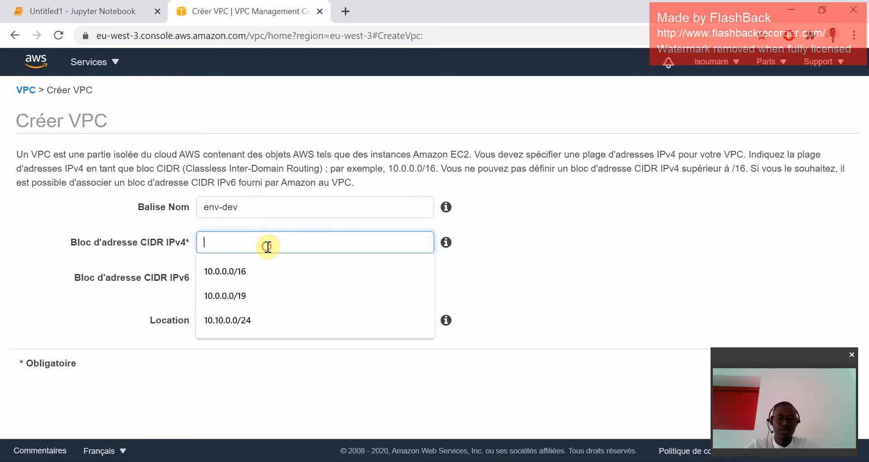
left_click(256, 271)
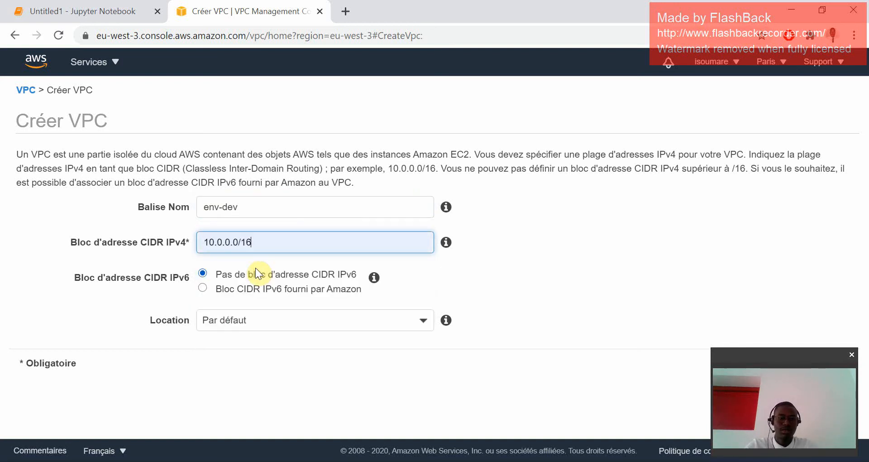
left_click(219, 241)
type("1")
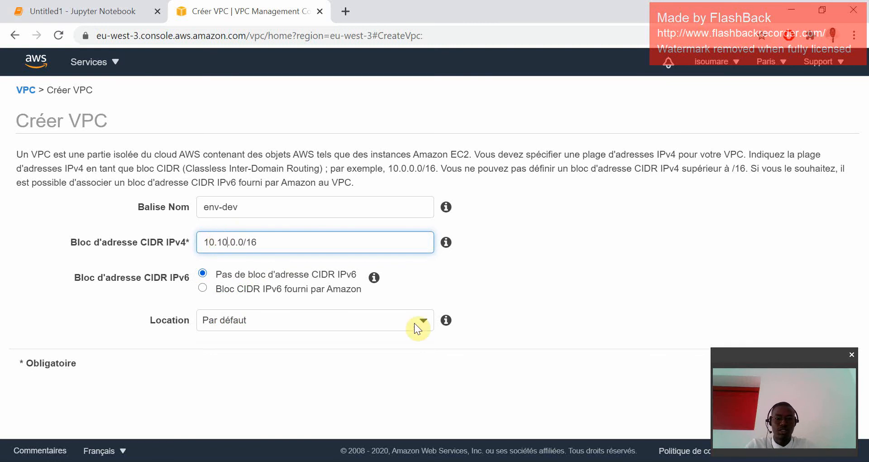
left_click(84, 11)
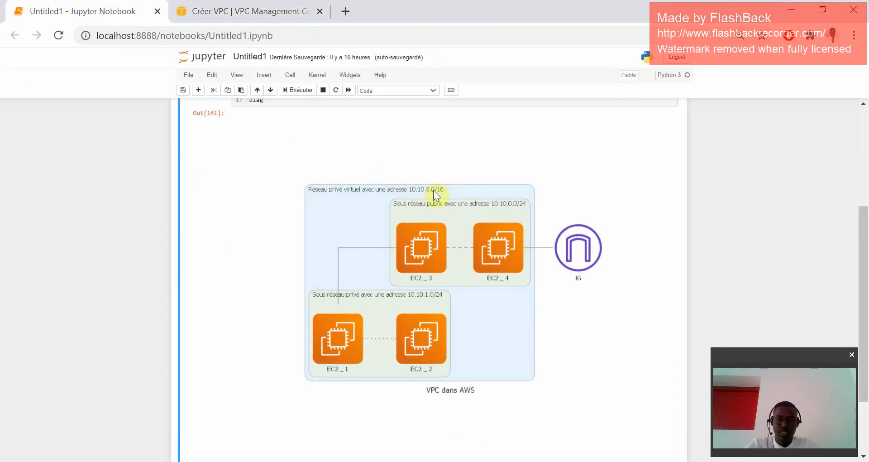
left_click(258, 11)
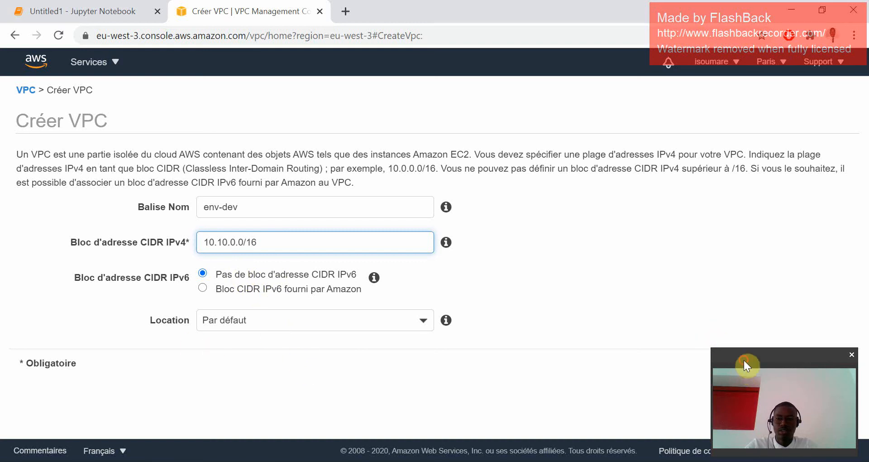
Create the env-dev VPC and return to the VPC list.
left_click_drag(745, 363, 769, 400)
left_click(829, 366)
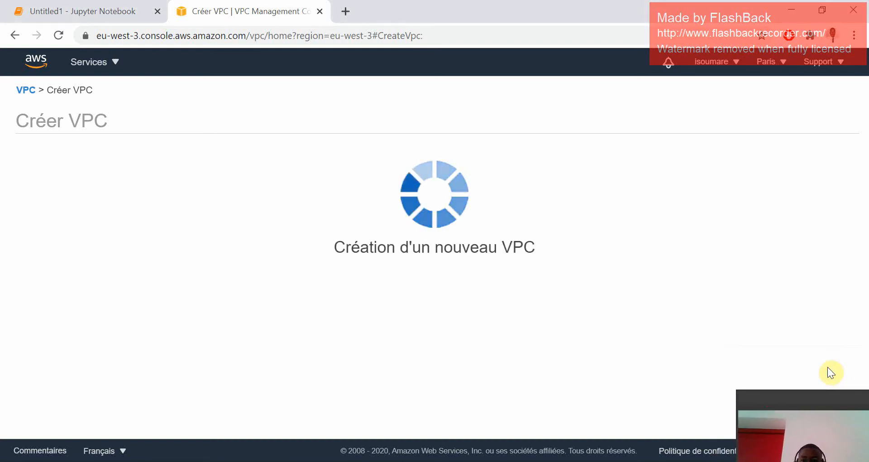
left_click_drag(806, 401, 800, 350)
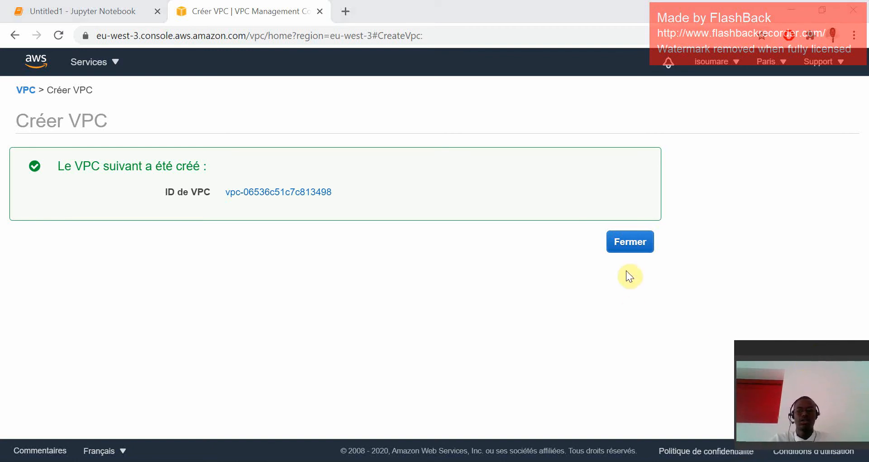
left_click(630, 246)
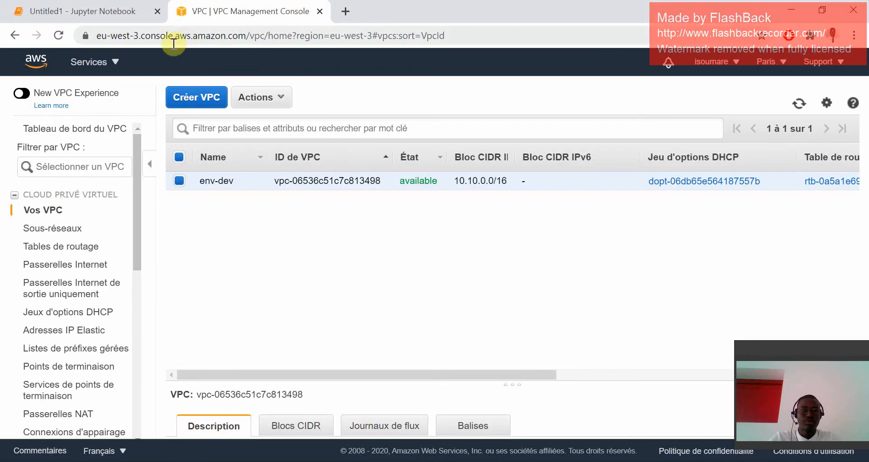
Review the notebook's VPC diagram, and start creating an internet gateway in the AWS console.
left_click(113, 10)
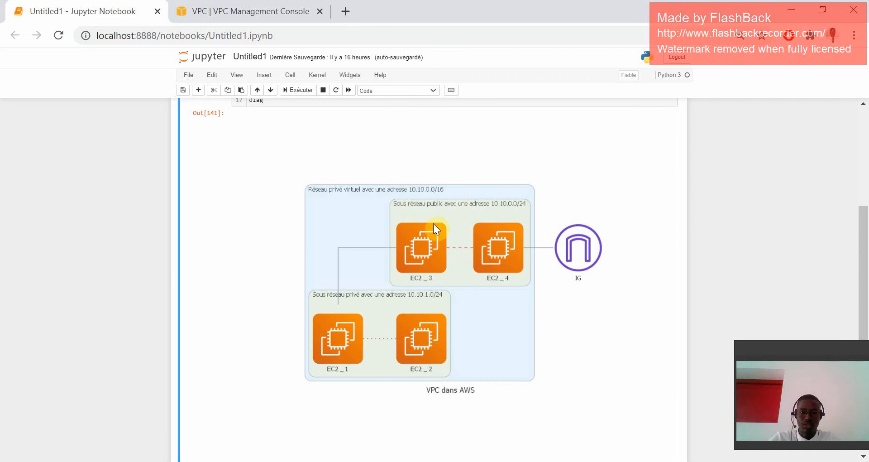
left_click(221, 9)
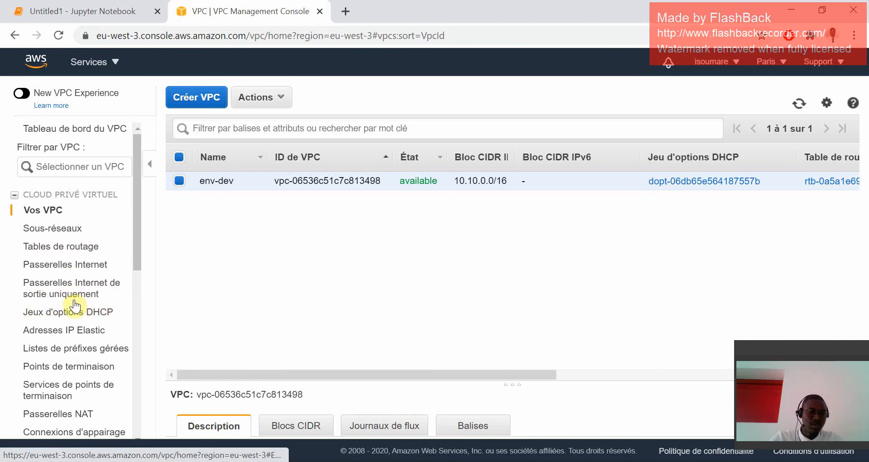
left_click(67, 266)
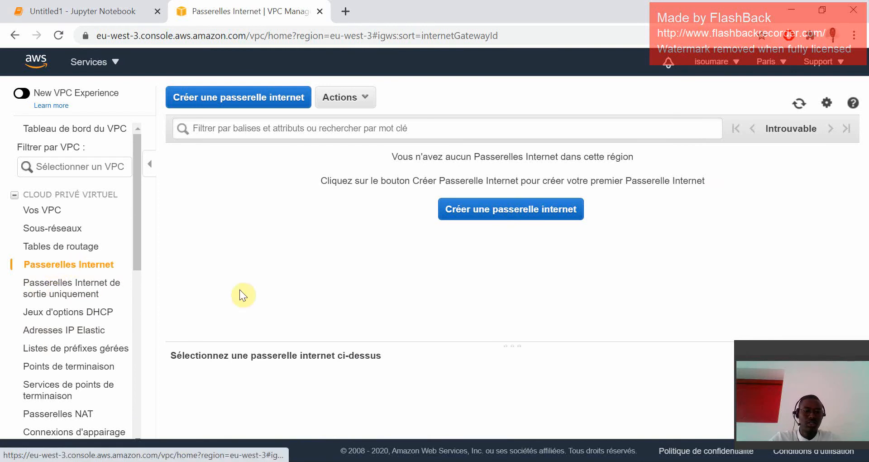
left_click(498, 210)
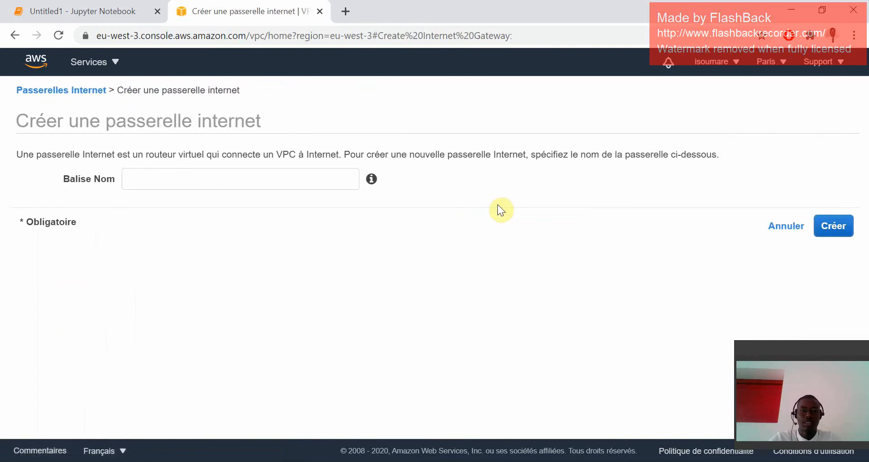
Name the internet gateway ig-env-dev, create it and return to the gateway list.
left_click(252, 178)
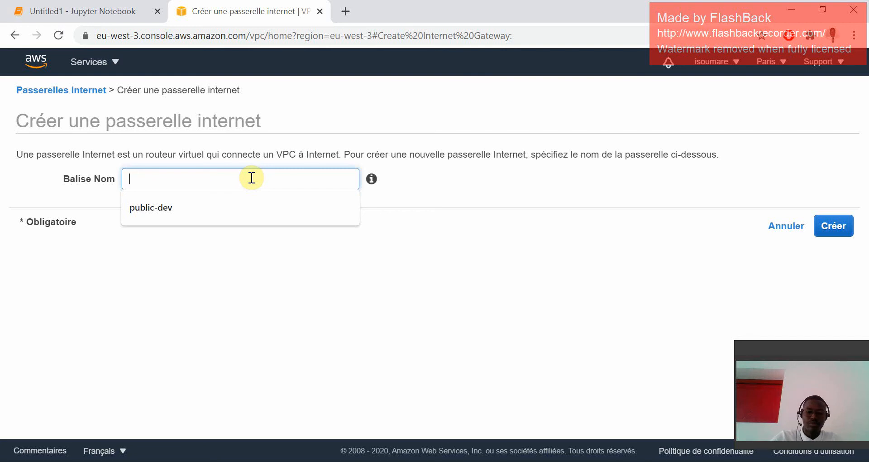
type("passe")
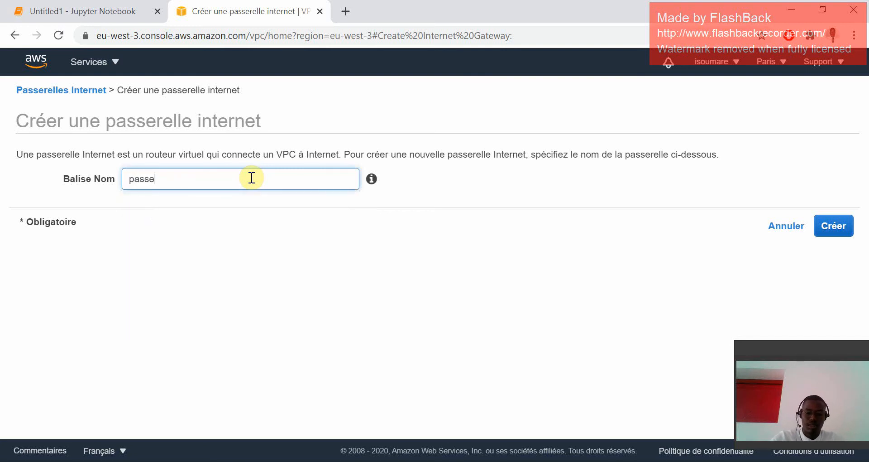
key("BackSpace")
key("BackSpace")
key("BackSpace")
key("BackSpace")
key("BackSpace")
key("BackSpace")
key("BackSpace")
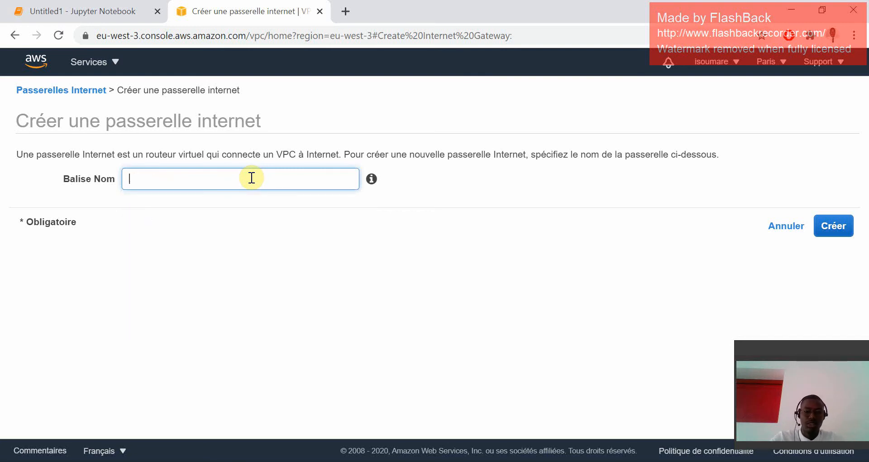
type("ig-env")
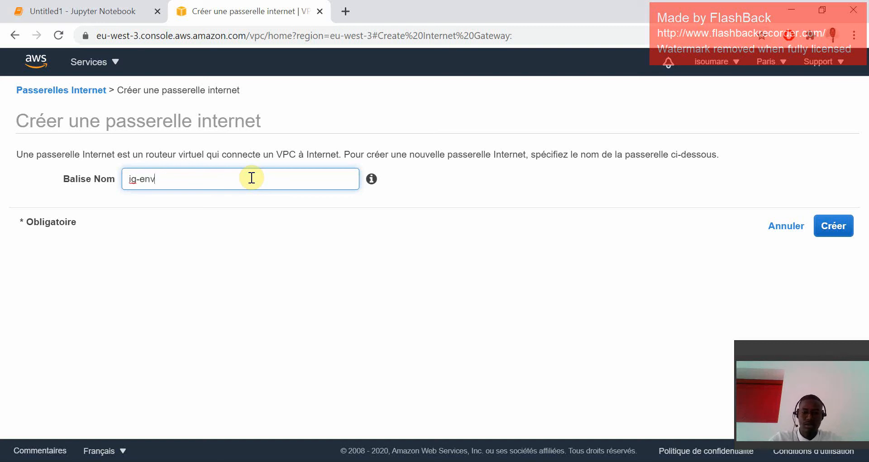
type("-dev")
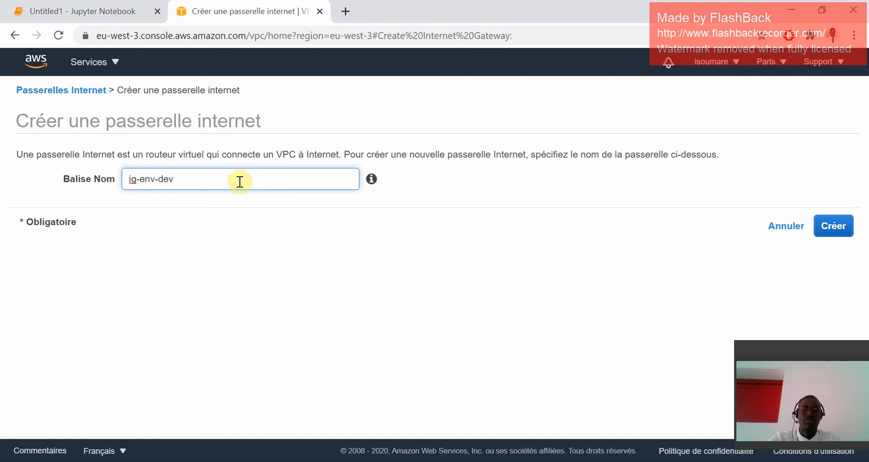
left_click(827, 233)
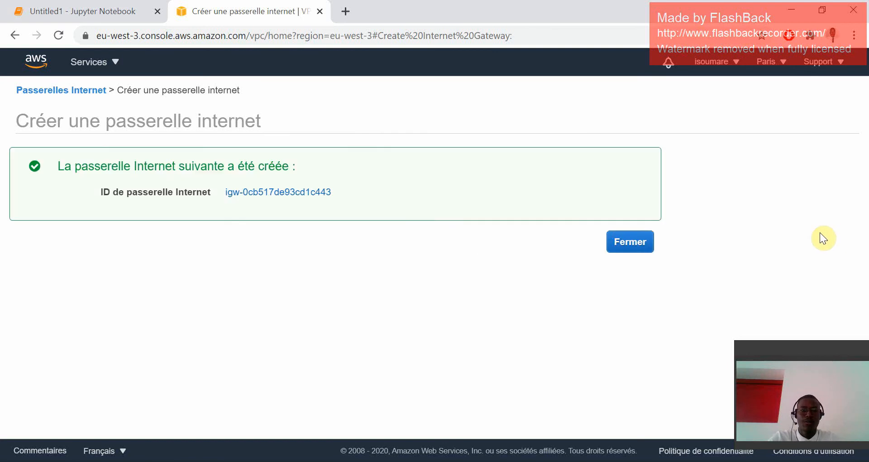
left_click(633, 248)
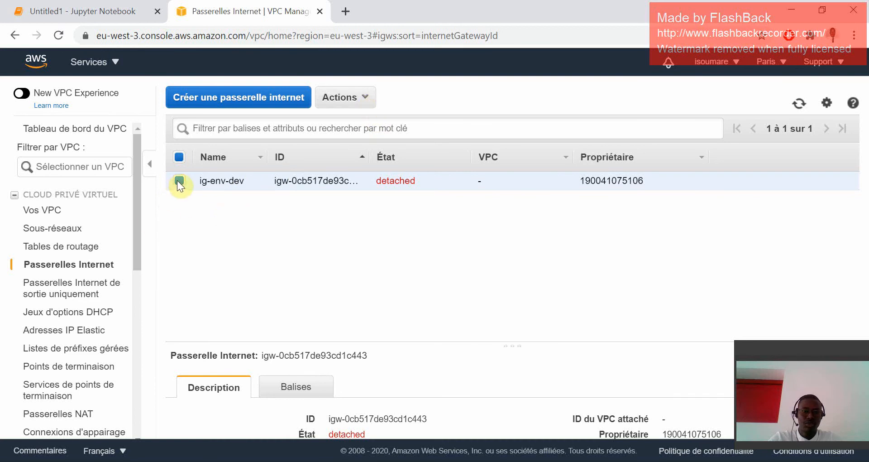
Attach the ig-env-dev internet gateway to the env-dev VPC.
left_click(357, 101)
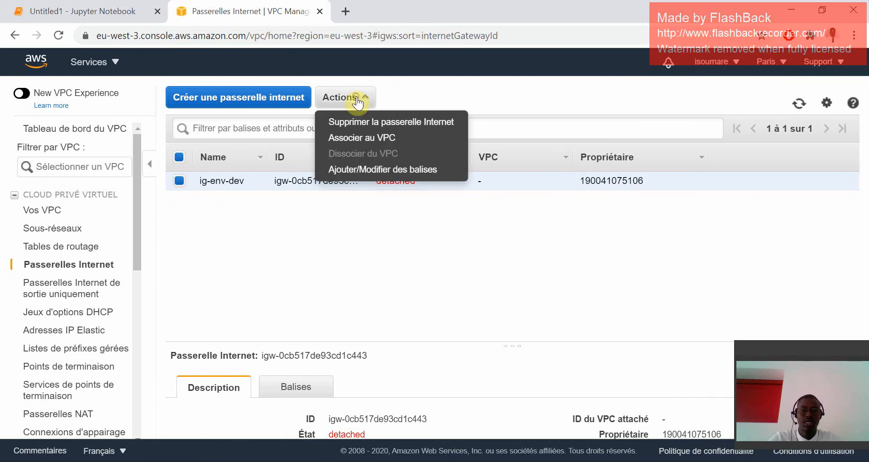
left_click(359, 137)
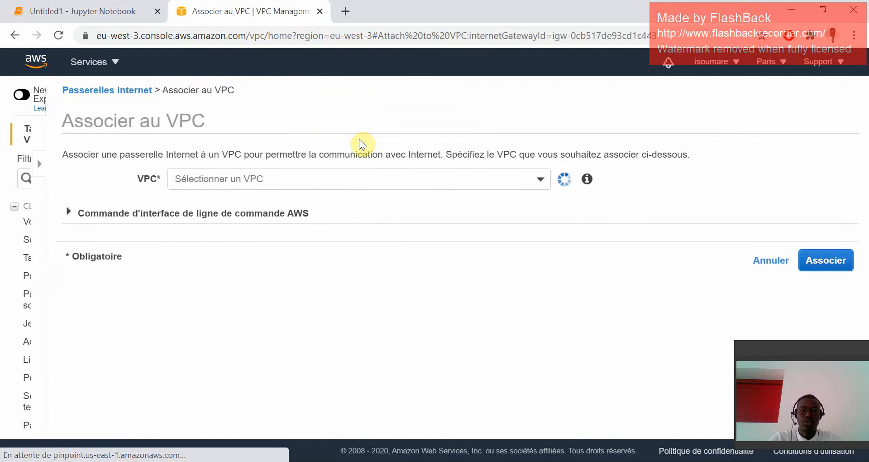
left_click(318, 179)
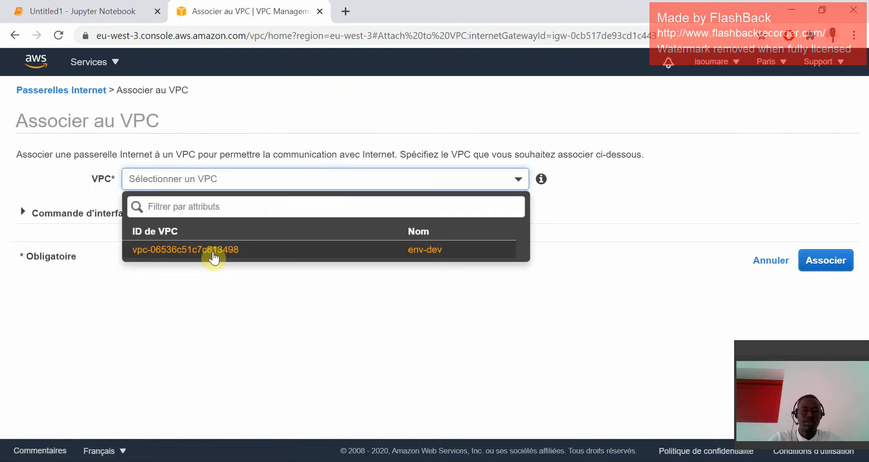
left_click(215, 258)
left_click(826, 261)
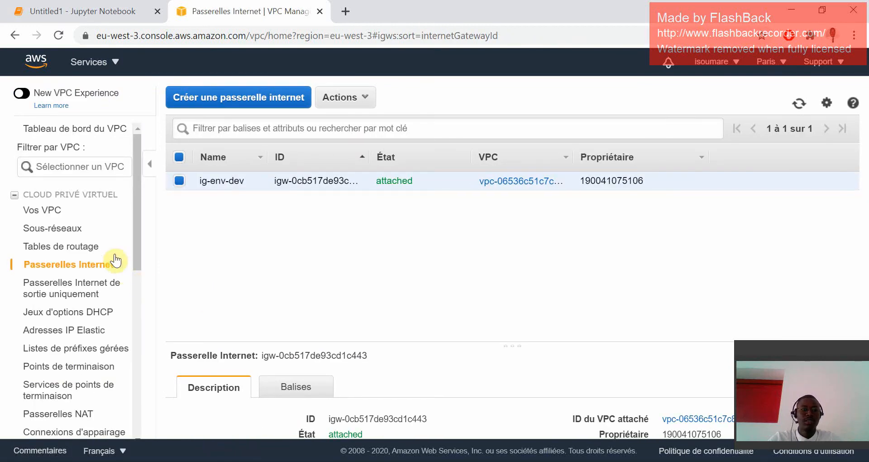
Open the subnets list, check the planned subnets in the notebook diagram, and start creating a subnet.
left_click(65, 228)
left_click(104, 11)
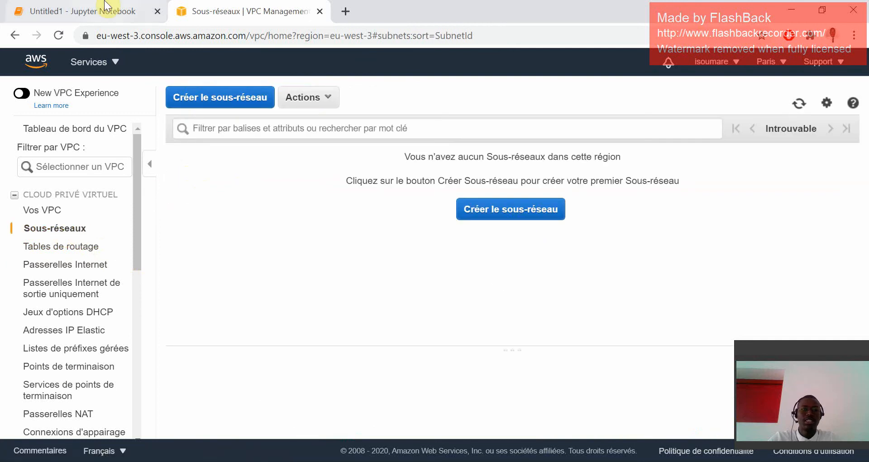
left_click(204, 11)
left_click(493, 211)
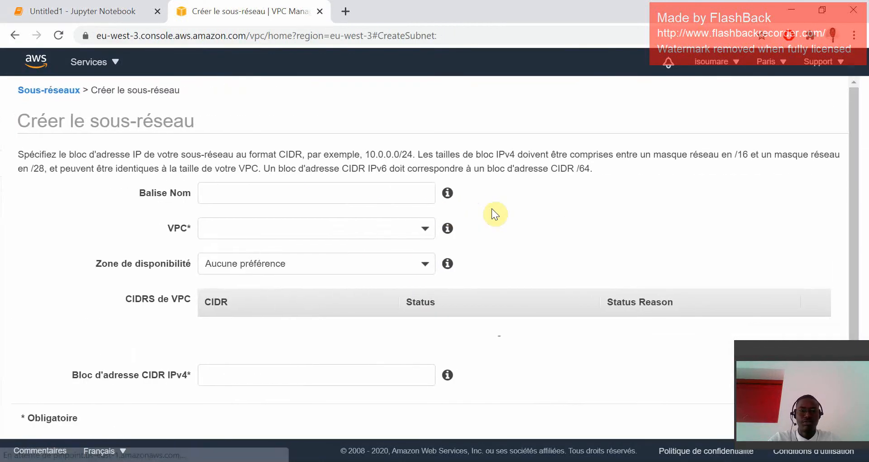
Name the new subnet env-dev-private and assign it to the env-dev VPC.
left_click(290, 193)
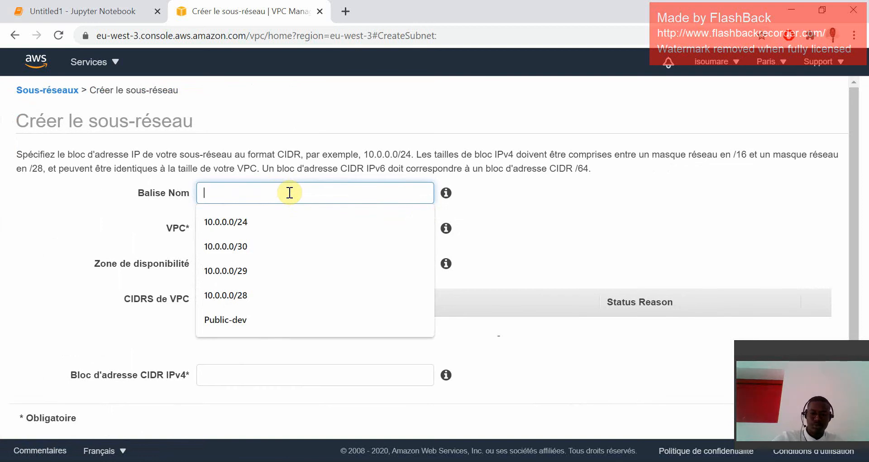
type("sous")
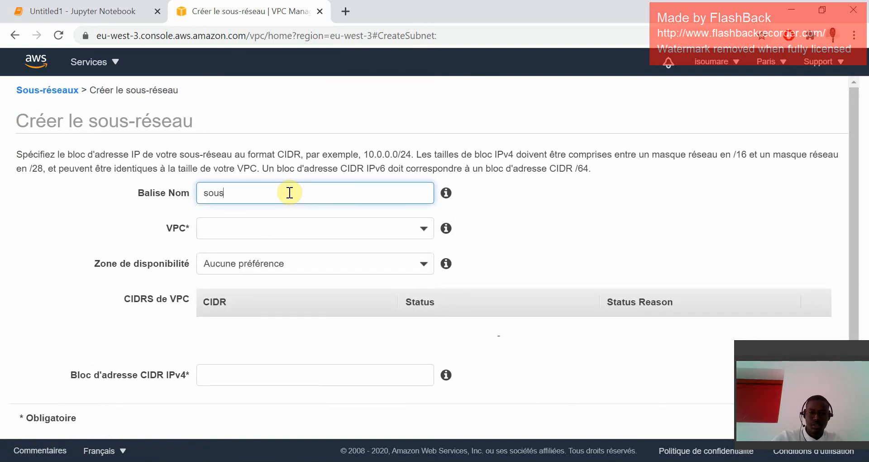
type("-reseau")
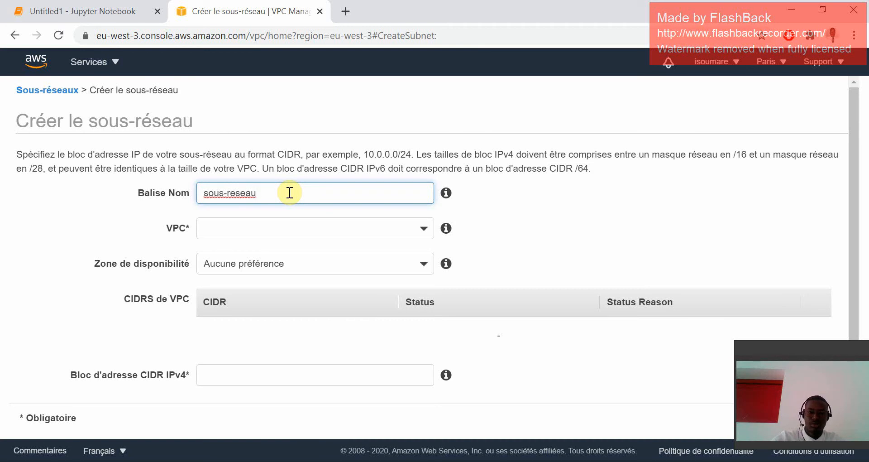
key("BackSpace")
key("BackSpace")
key("BackSpace")
key("BackSpace")
key("BackSpace")
key("BackSpace")
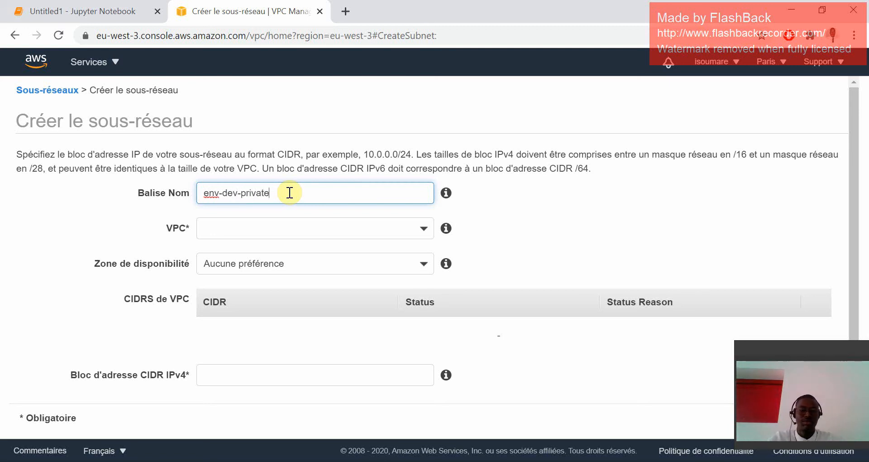
left_click(278, 229)
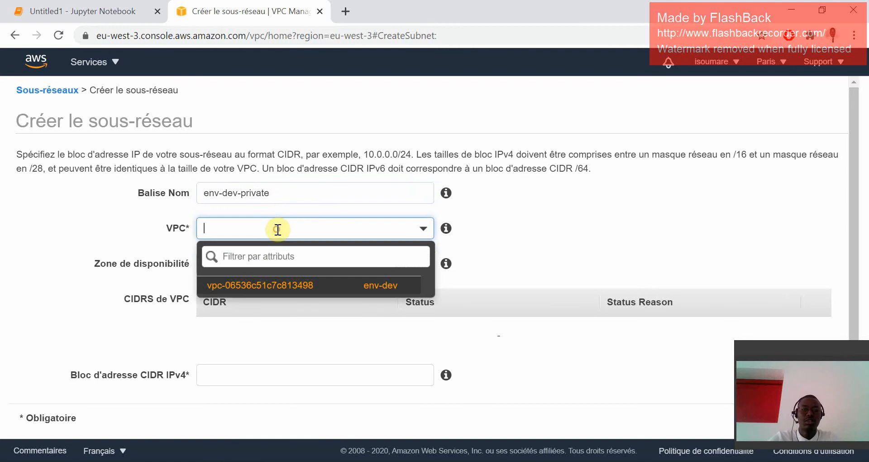
left_click(269, 284)
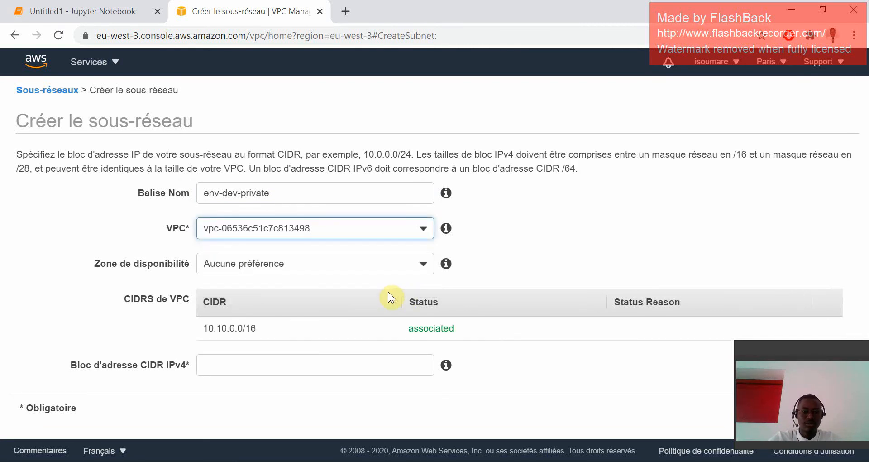
Set the subnet's IPv4 CIDR block to 10.10.1.0/24, checking the private subnet address in the notebook diagram.
left_click(254, 363)
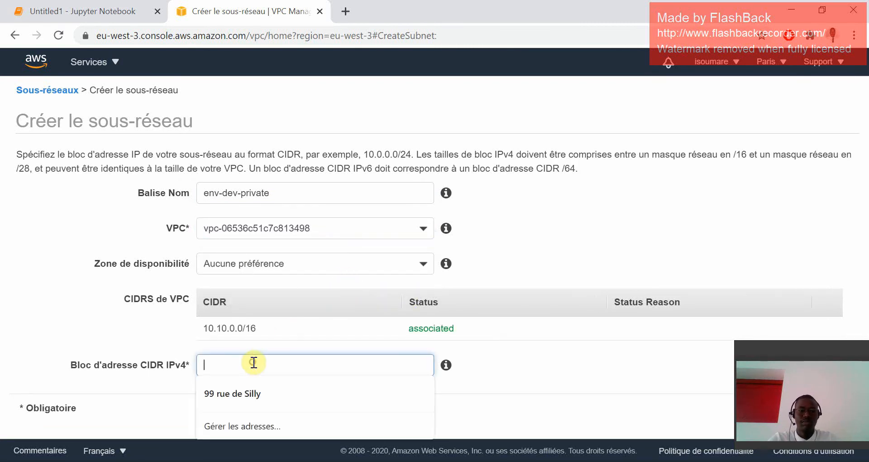
type("1")
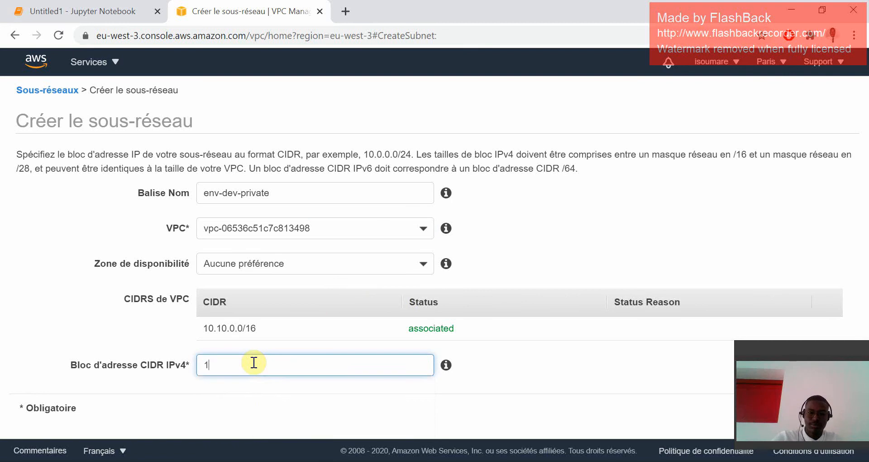
type("0.10")
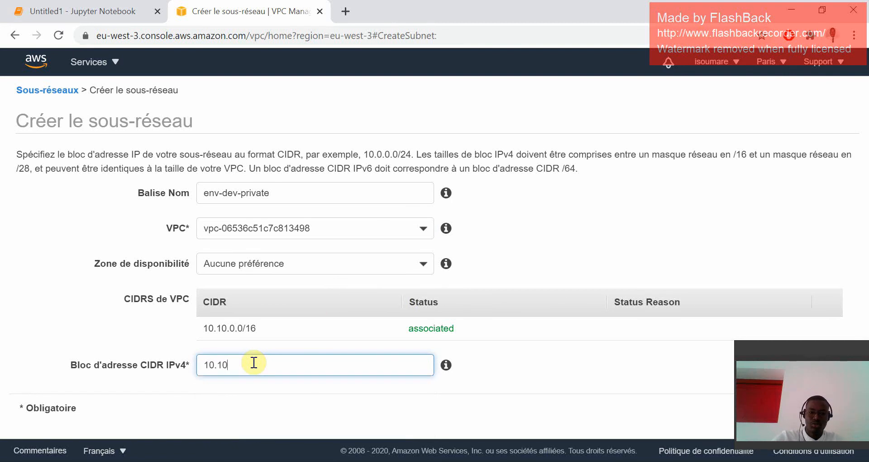
type(".")
left_click(102, 1)
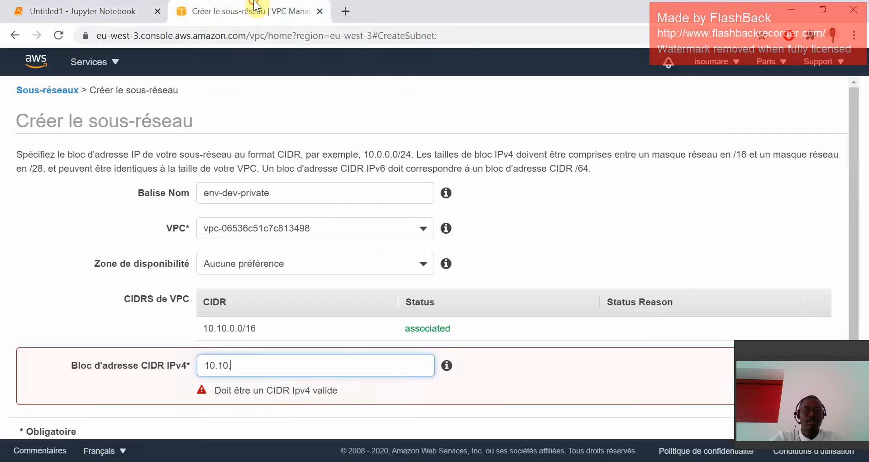
left_click(252, 13)
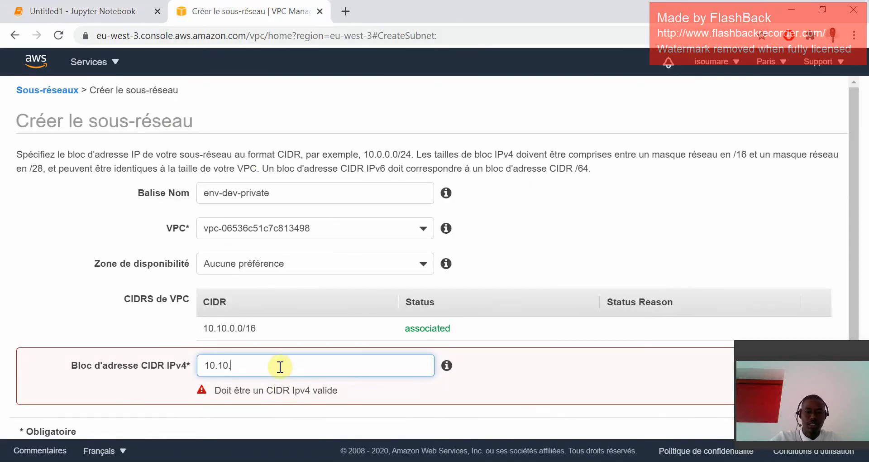
type("1")
type(".0/24")
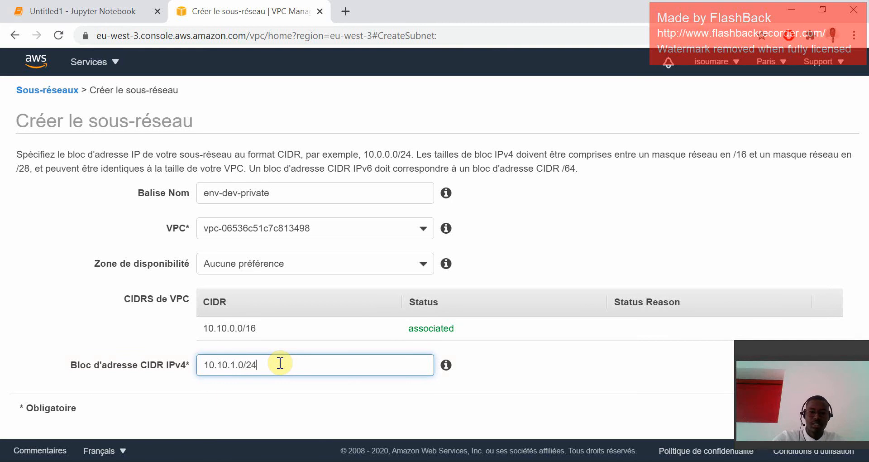
Set the availability zone to eu-west-3a, create the private subnet and return to the subnet list.
left_click(302, 265)
left_click(256, 353)
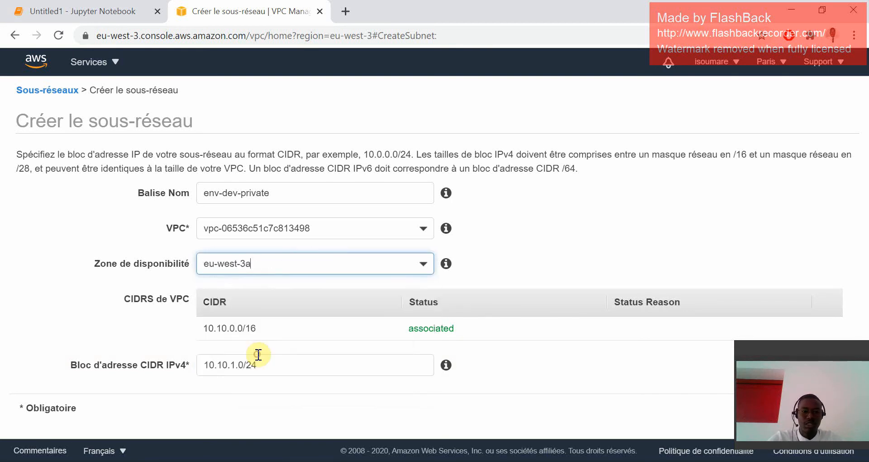
left_click(754, 356)
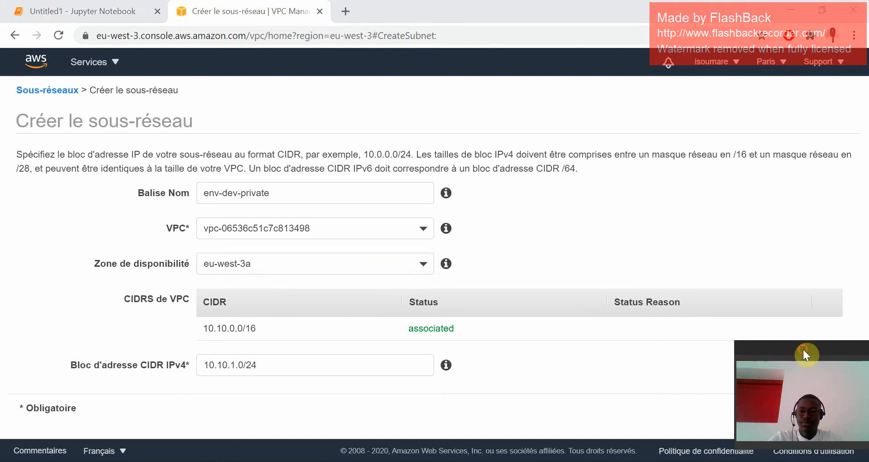
left_click_drag(802, 349, 828, 220)
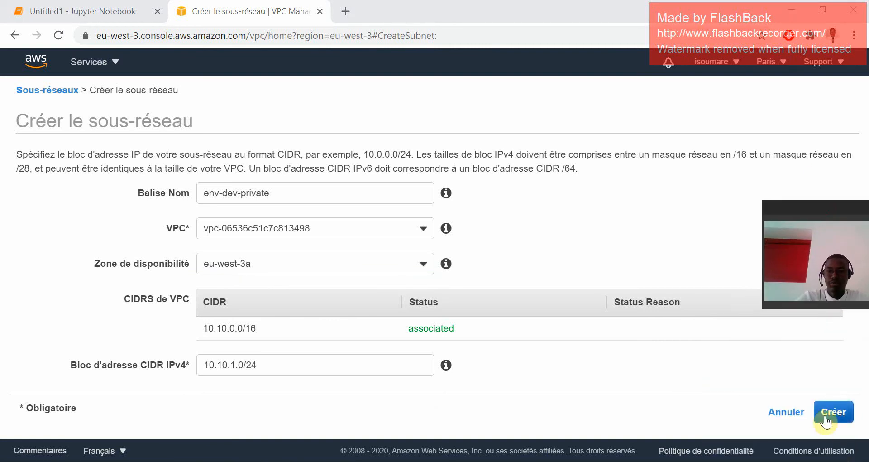
left_click(825, 420)
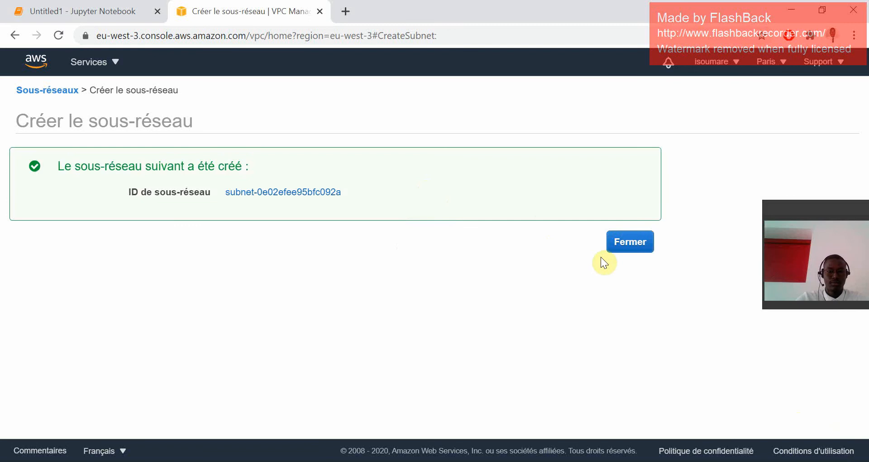
left_click(638, 239)
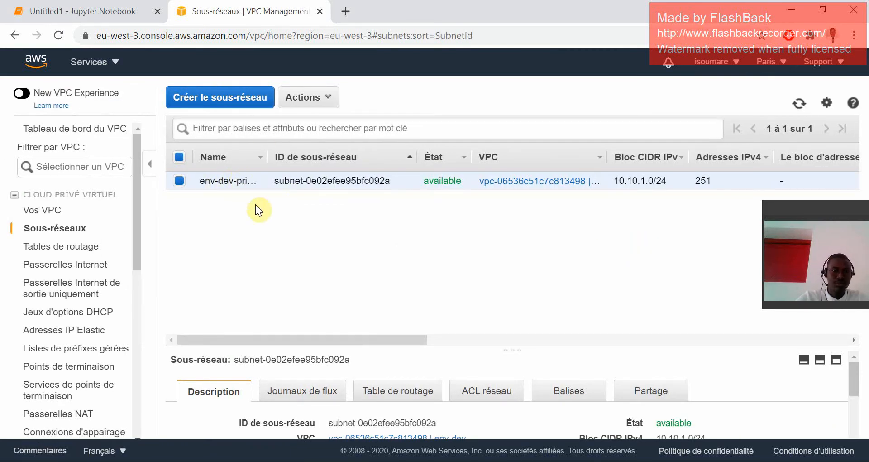
Start a second subnet named env-dev-public and assign it to the env-dev VPC.
left_click(238, 96)
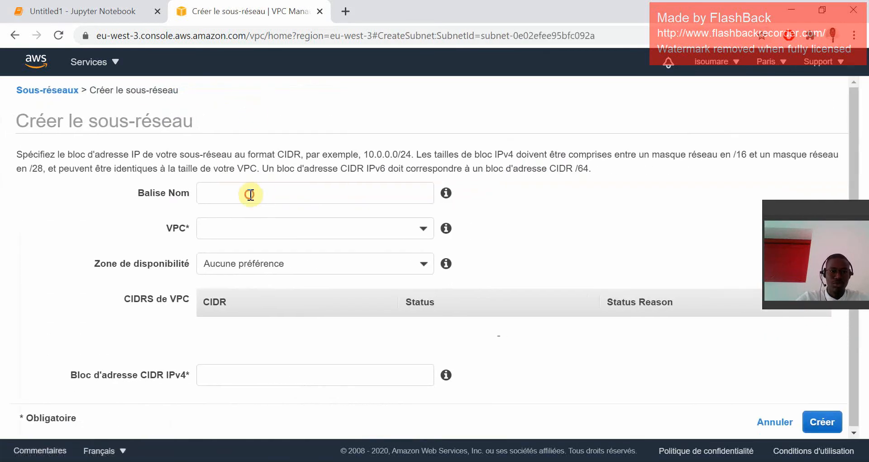
left_click(251, 195)
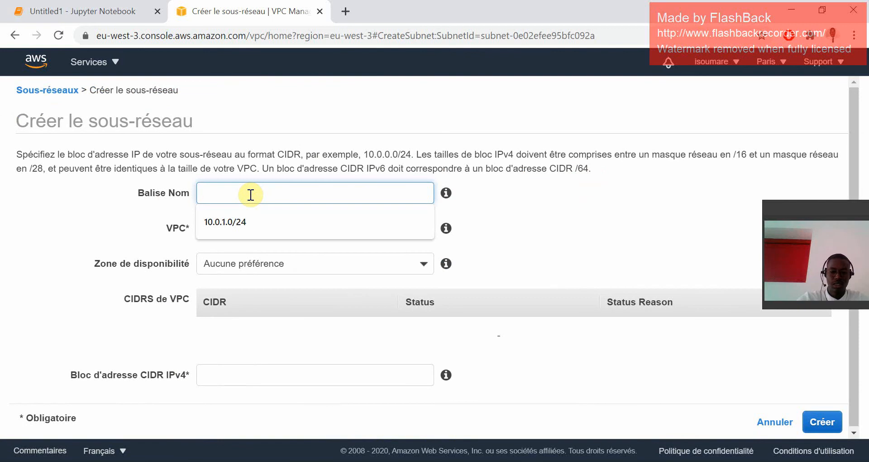
type("env-de")
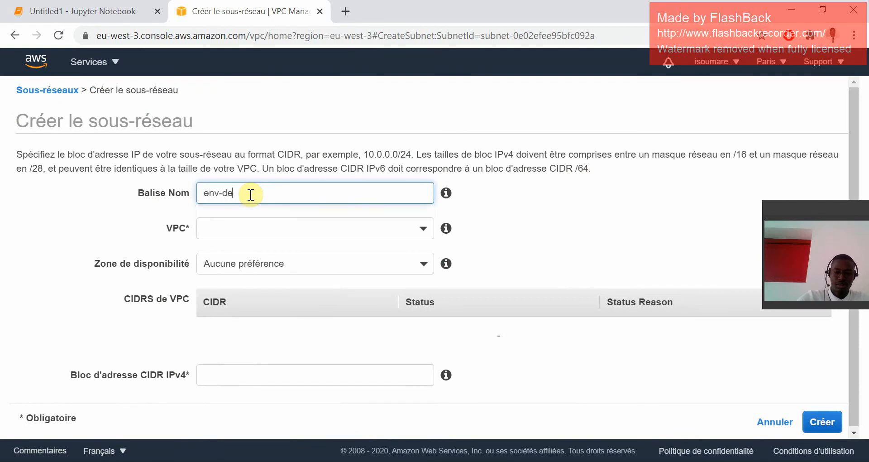
type("v-pu")
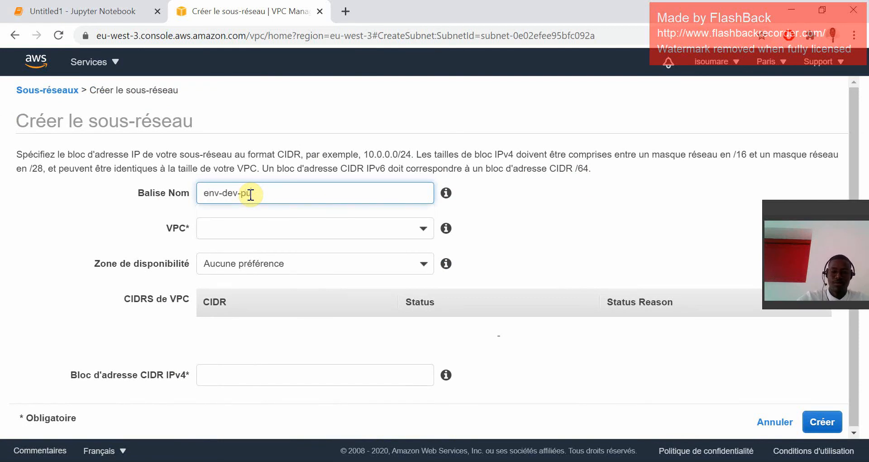
type("blic")
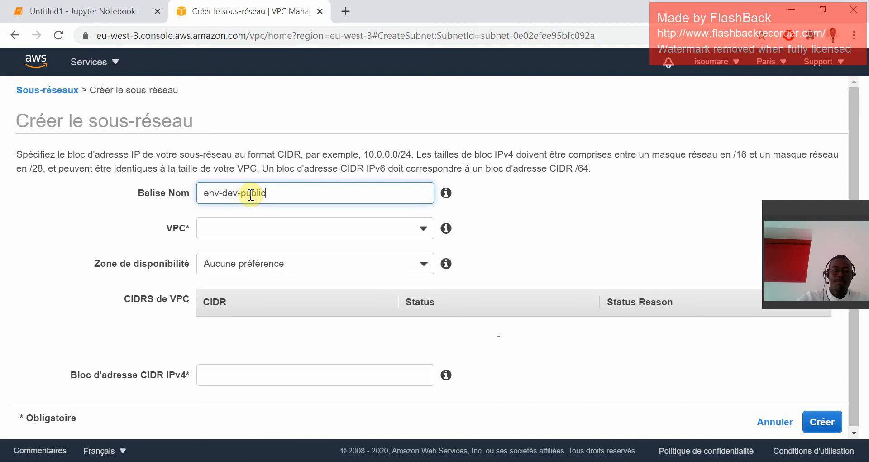
left_click(272, 230)
left_click(278, 280)
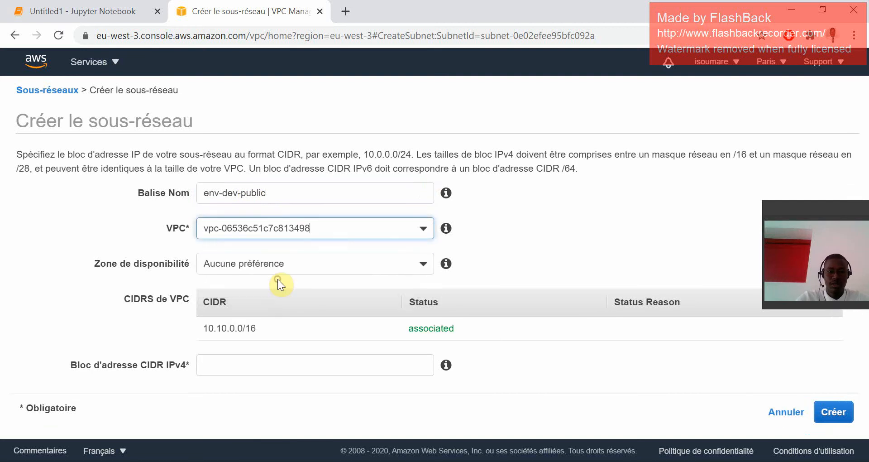
Create the public subnet in availability zone eu-west-3b with IPv4 CIDR block 10.10.0.0/24, and return to the subnet list.
left_click(283, 263)
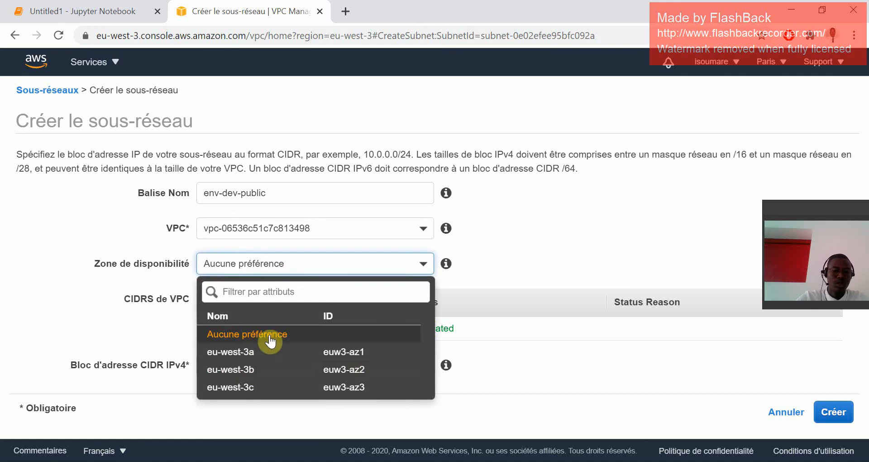
left_click(265, 369)
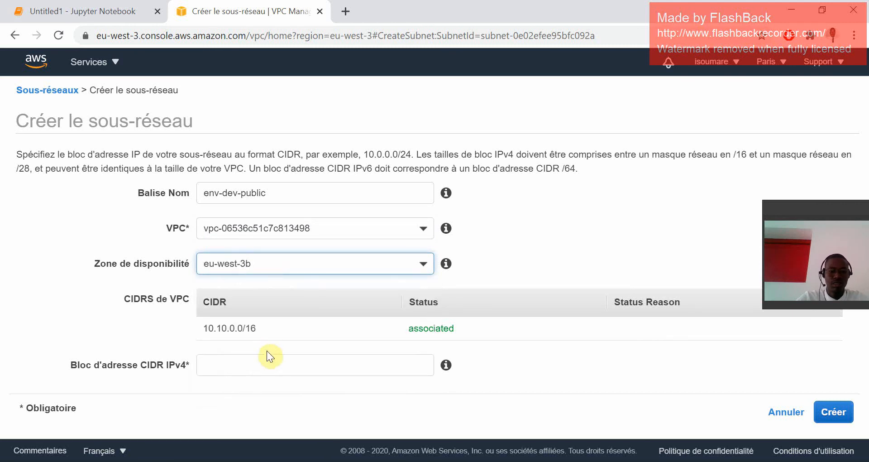
left_click(259, 367)
type("10.10.0.0/24")
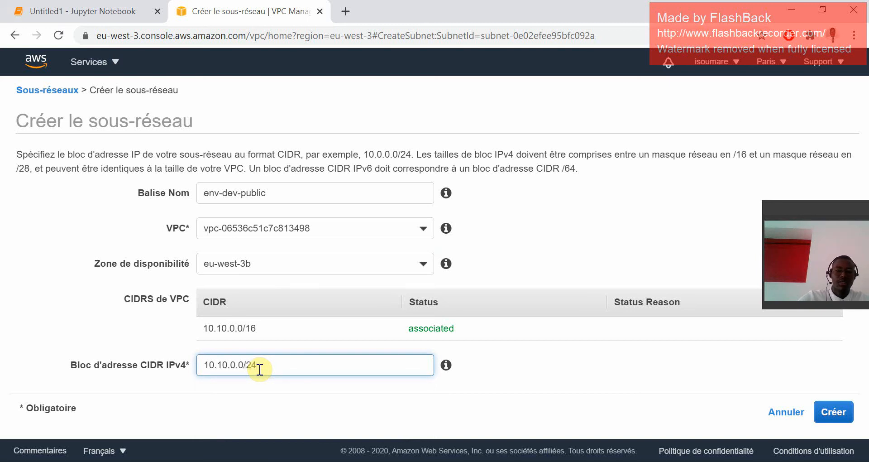
left_click(828, 412)
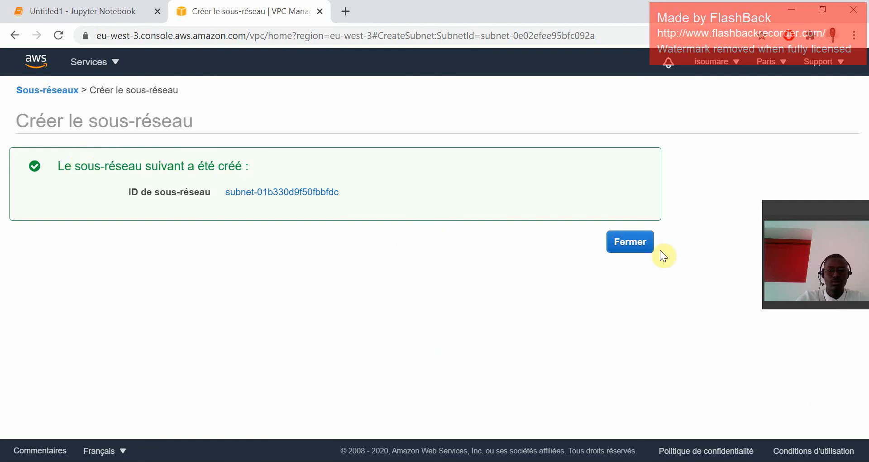
left_click(617, 246)
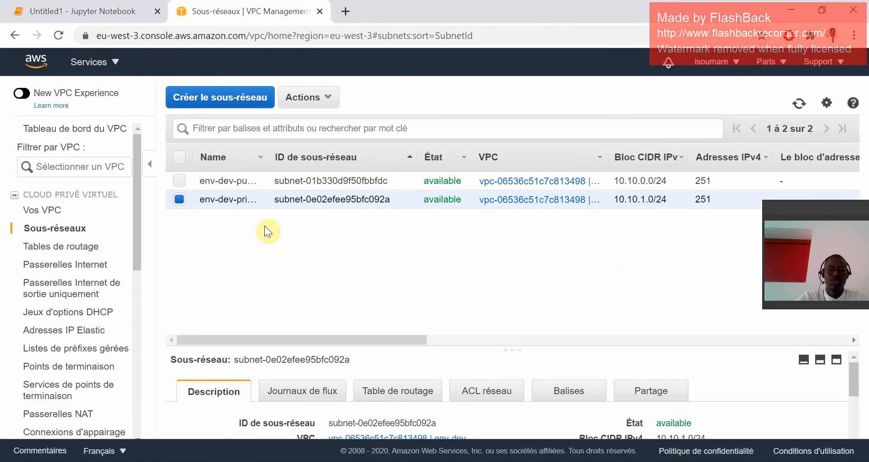
Select only the env-dev-public subnet and enlarge the details area to examine its description.
mouse_move(197, 207)
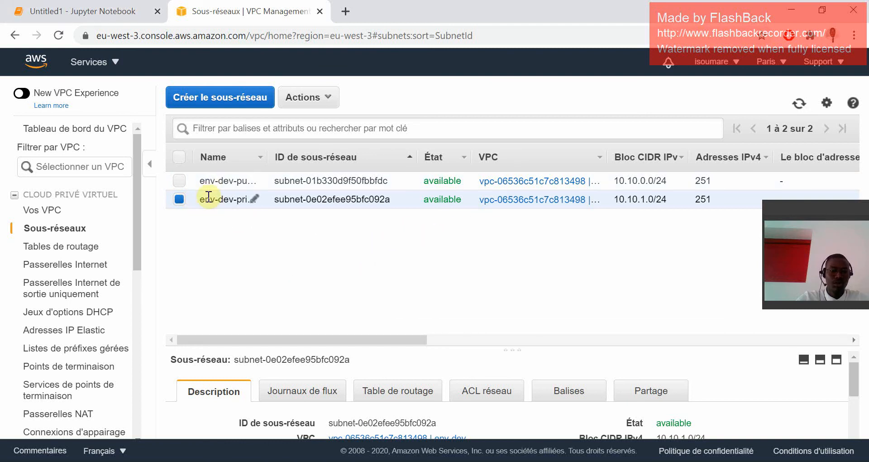
left_click(183, 181)
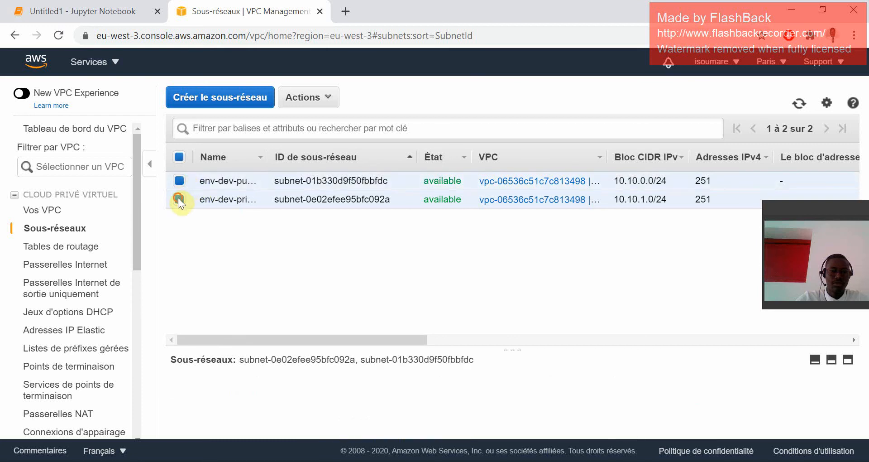
left_click(178, 198)
left_click_drag(381, 346, 375, 261)
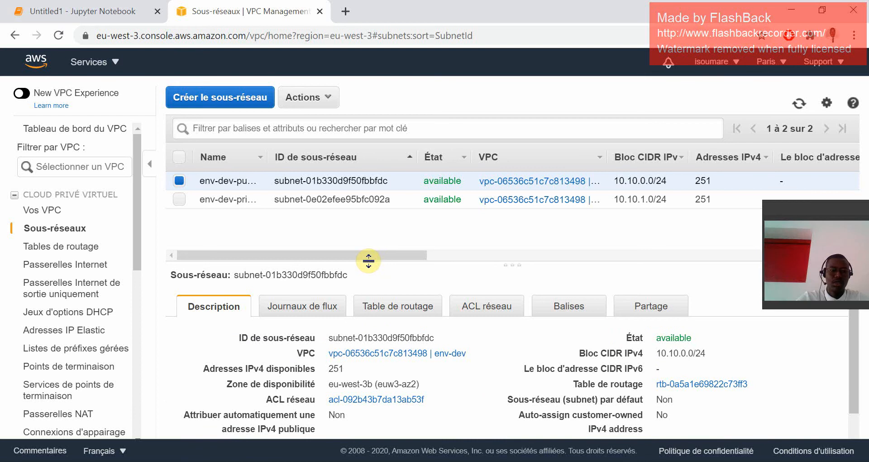
Create a route table named env-dev-public-table in the env-dev VPC and return to the route table list.
left_click(90, 248)
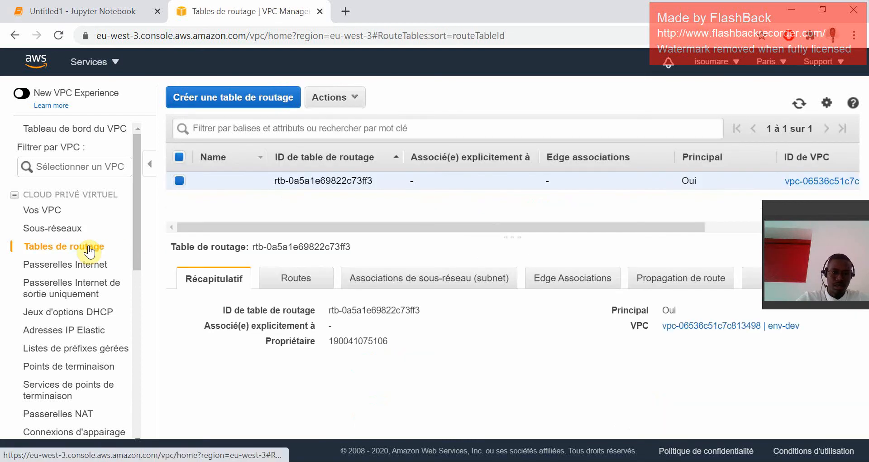
left_click(267, 98)
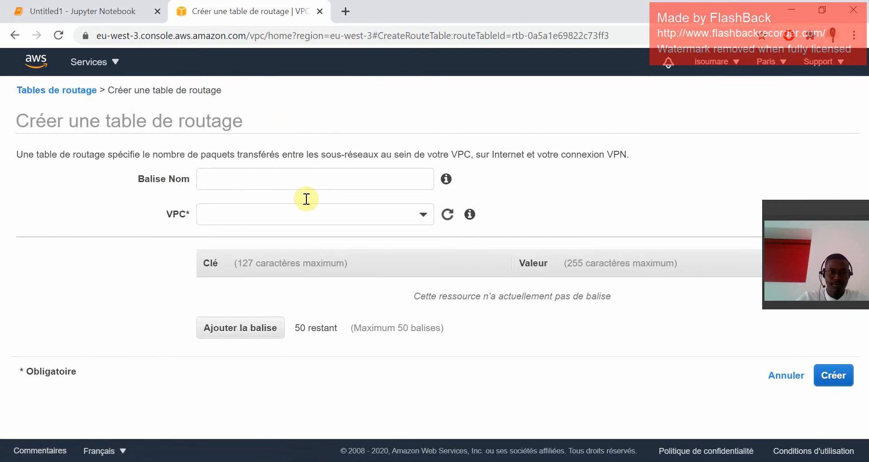
left_click(268, 188)
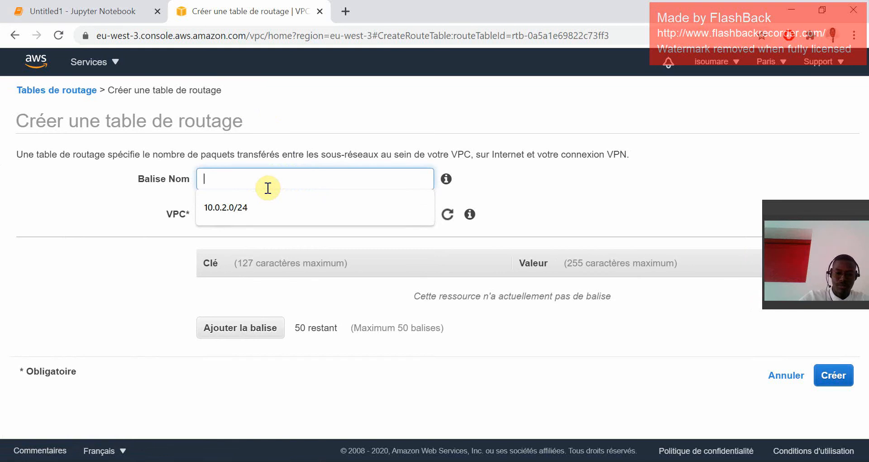
type("env-dev-public-table")
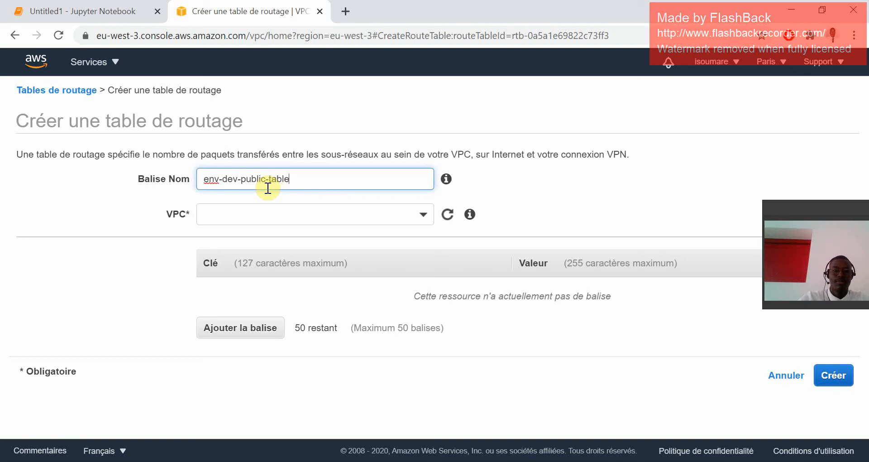
left_click(307, 216)
left_click(288, 274)
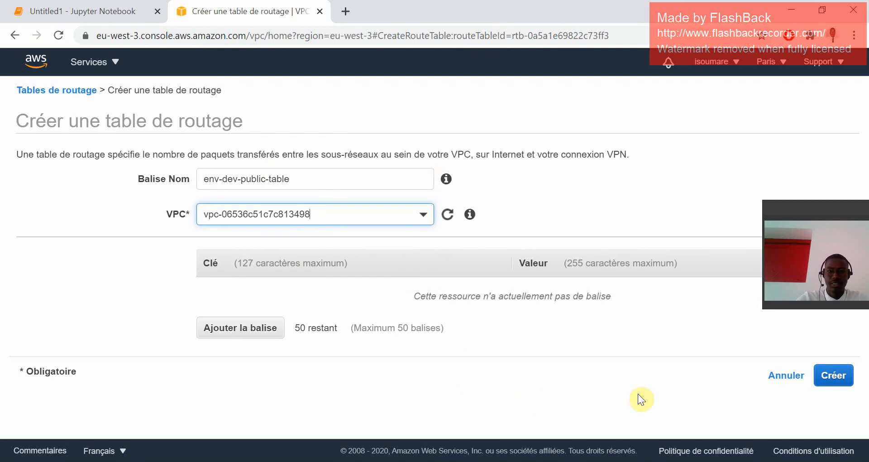
left_click(835, 375)
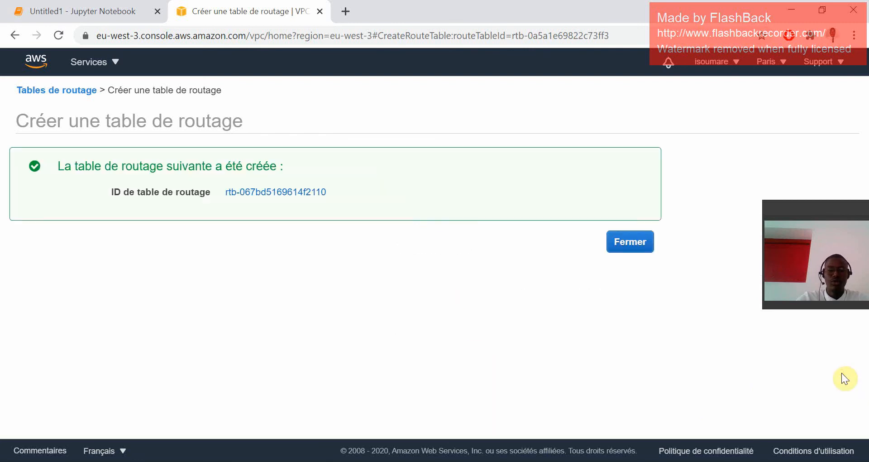
left_click(643, 241)
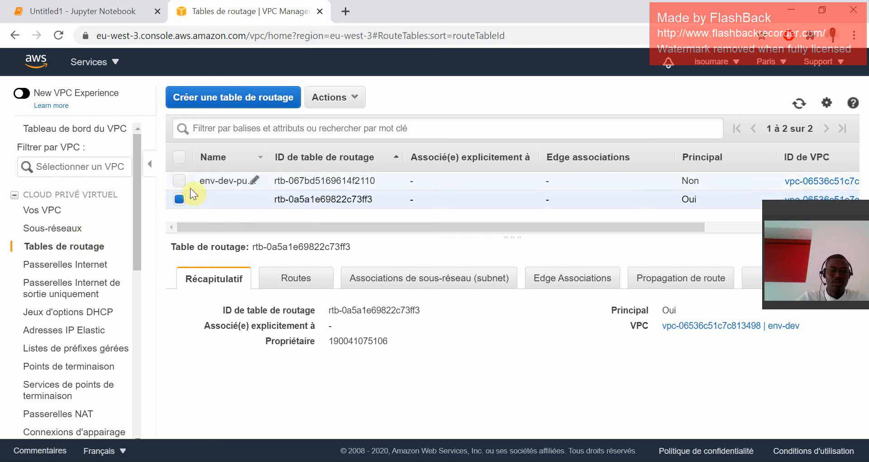
Associate the env-dev-public subnet (10.10.0.0/24) explicitly with env-dev-public-table and save the association.
left_click(179, 182)
left_click(179, 190)
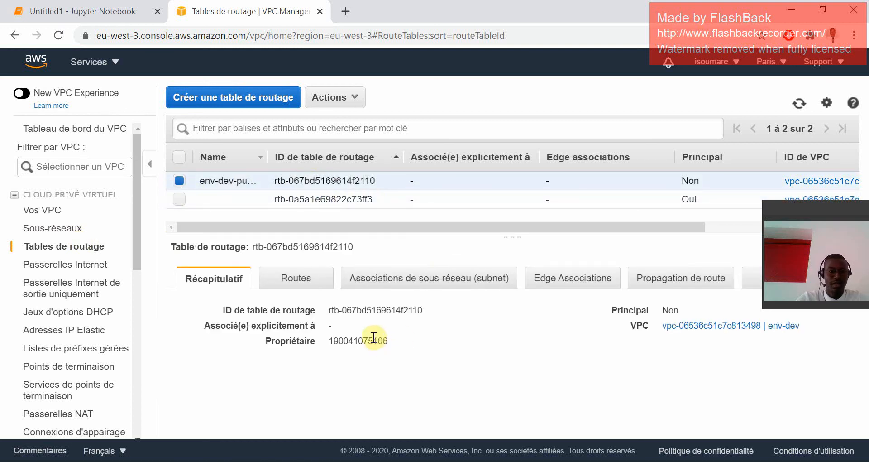
mouse_move(243, 178)
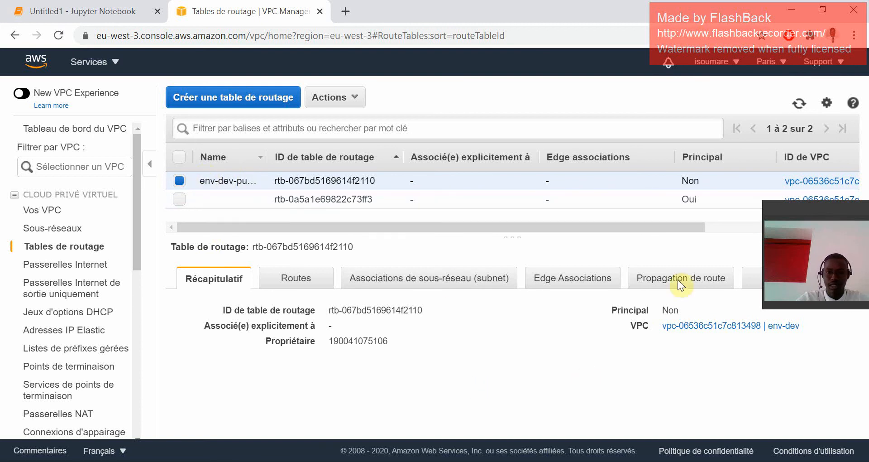
left_click_drag(774, 217, 799, 156)
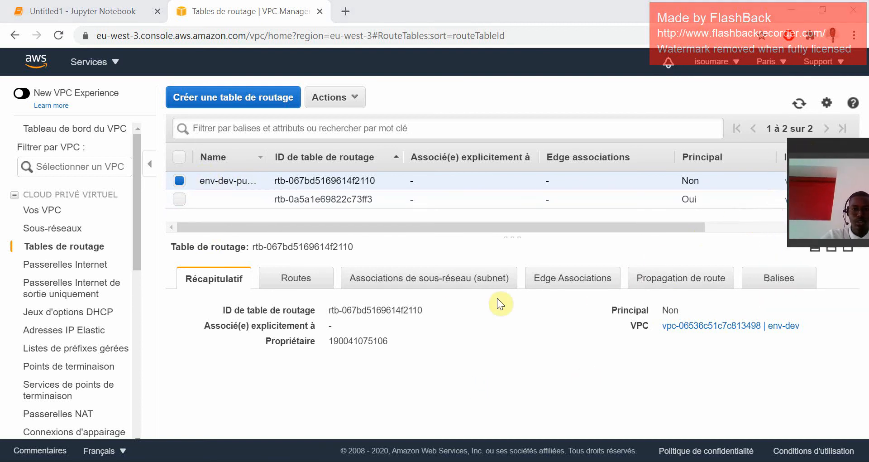
left_click(413, 282)
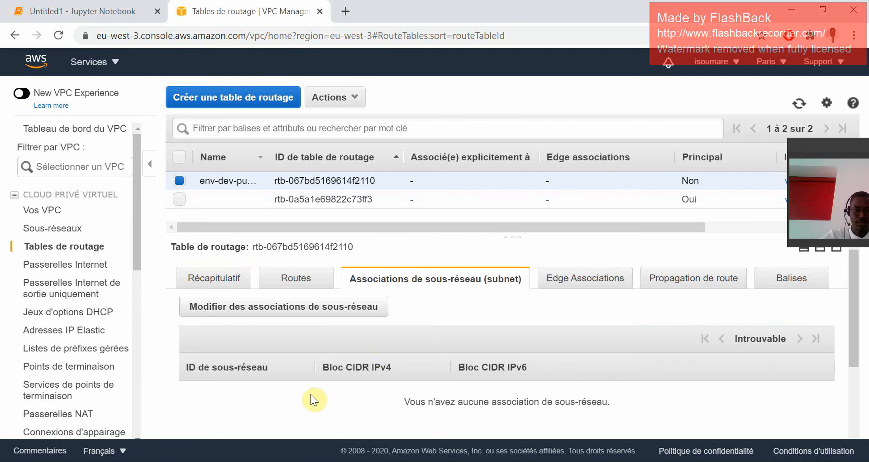
scroll(381, 343, "down", 3)
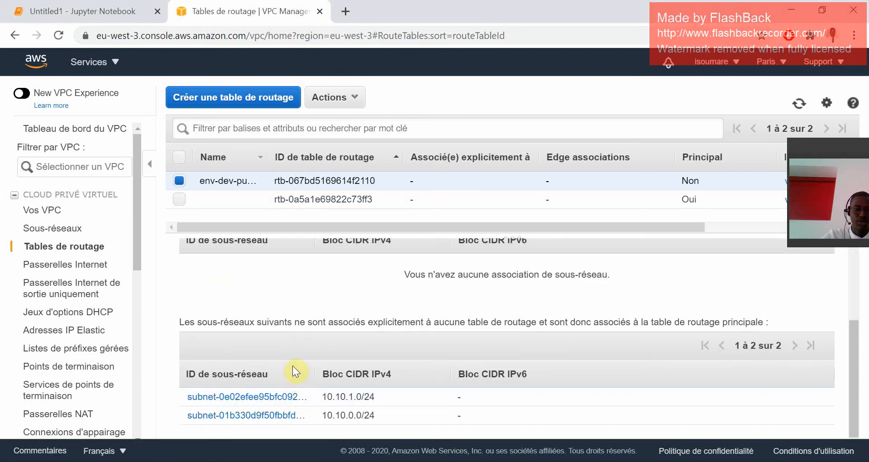
scroll(272, 421, "up", 2)
scroll(271, 421, "up", 1)
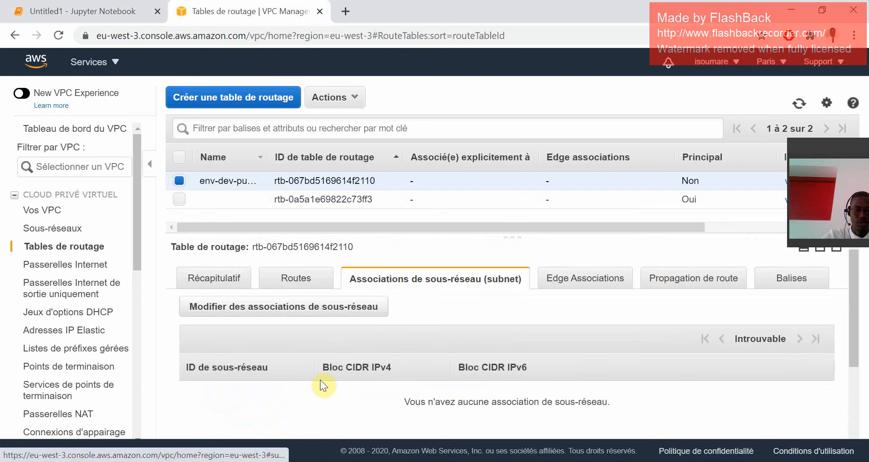
left_click(344, 309)
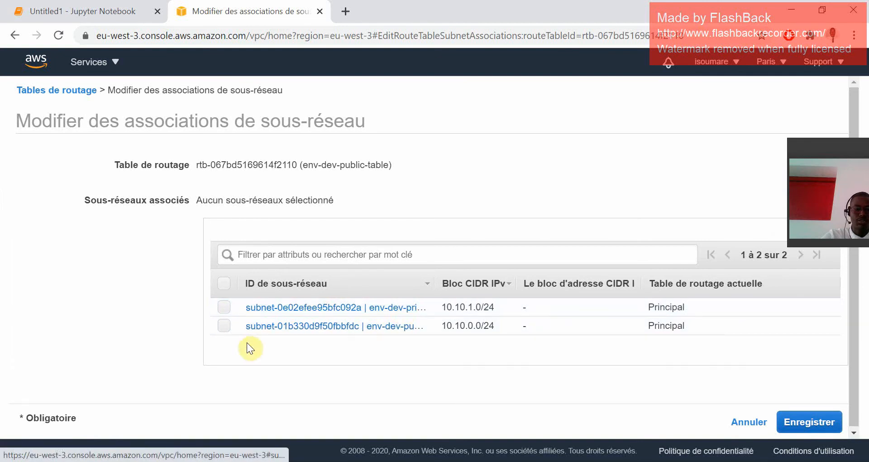
left_click(223, 326)
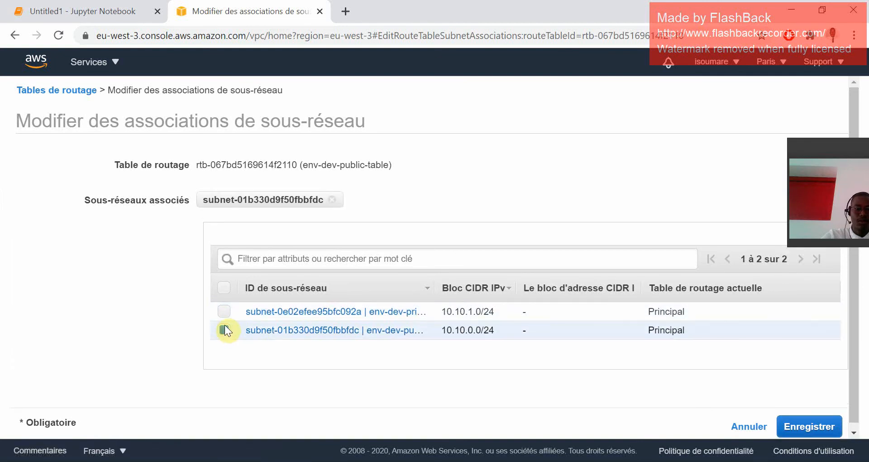
left_click(805, 427)
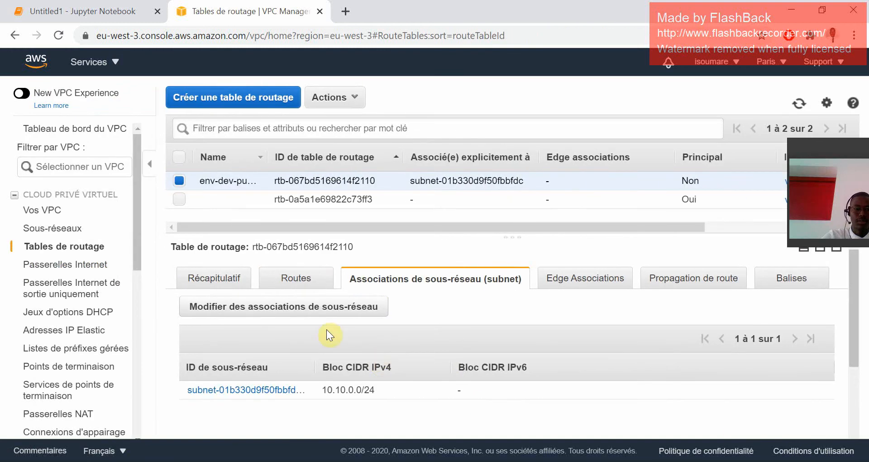
Add a route in env-dev-public-table for destination 0.0.0.0/0 targeting the ig-env-dev internet gateway, and save the routes.
left_click(284, 282)
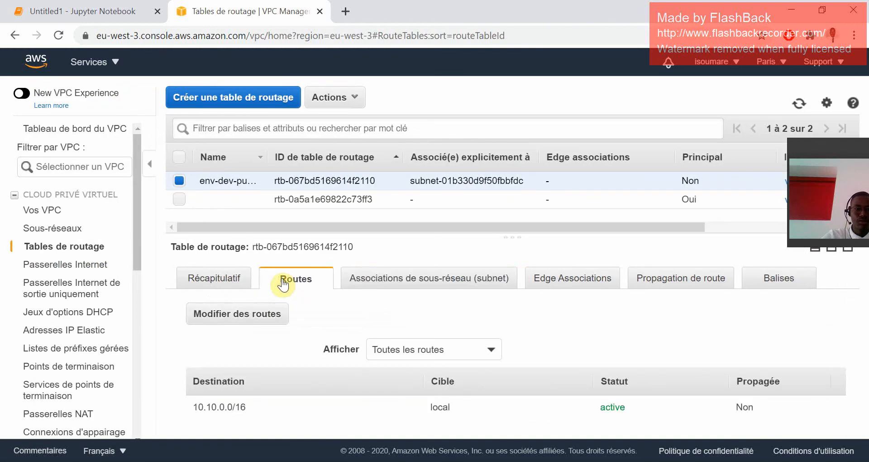
left_click(261, 316)
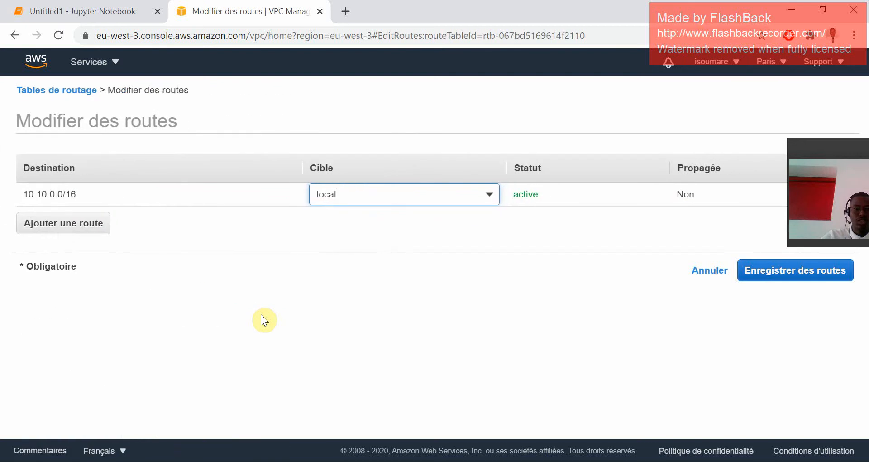
left_click(83, 227)
left_click(111, 223)
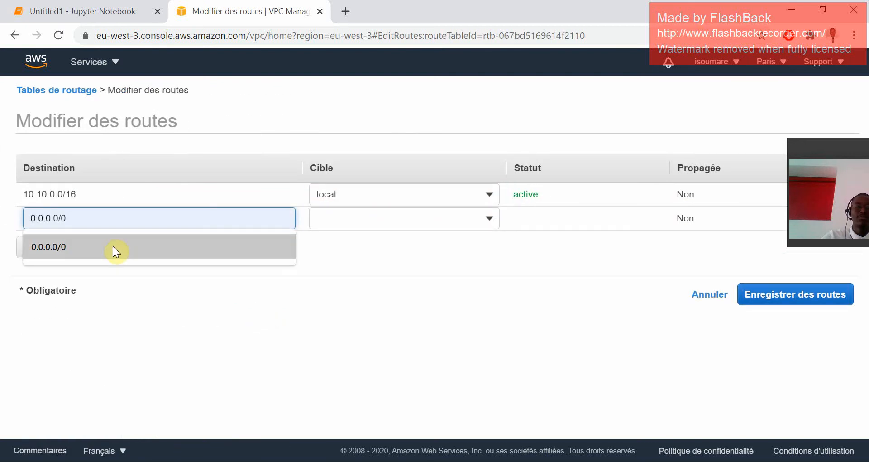
left_click(113, 246)
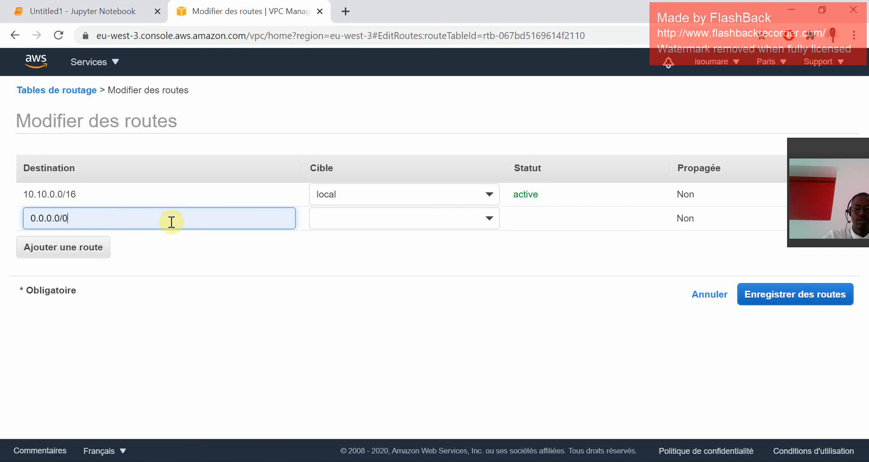
left_click(447, 228)
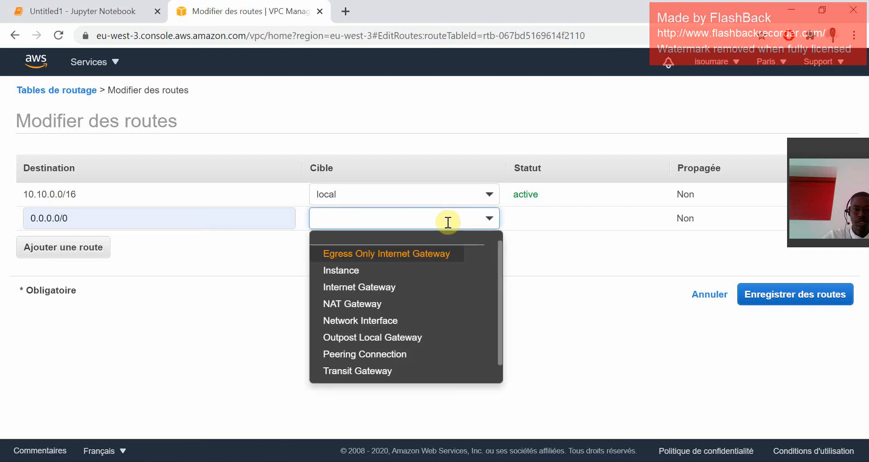
left_click(393, 287)
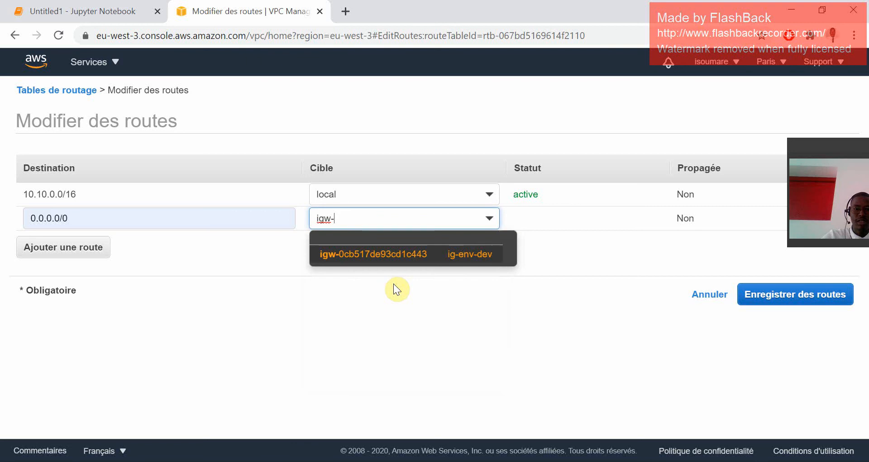
left_click(398, 258)
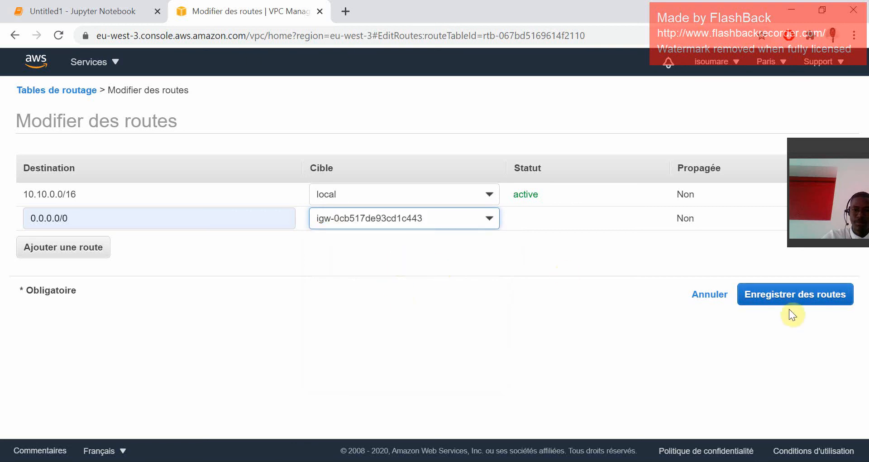
left_click(792, 297)
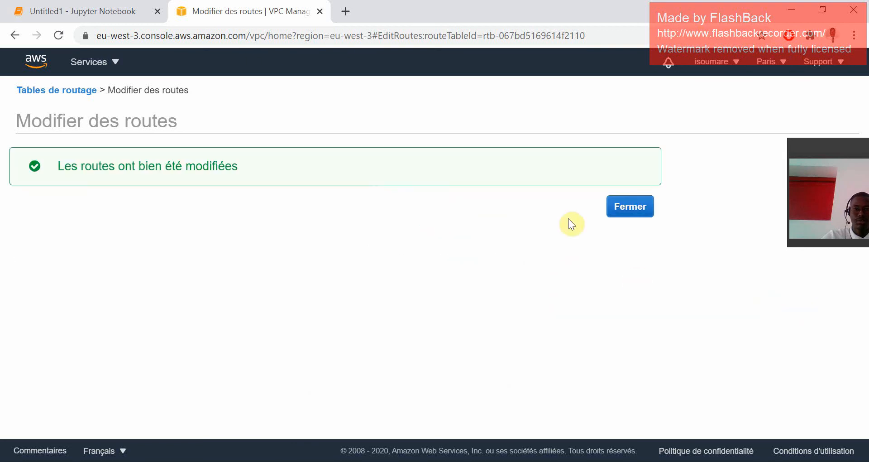
left_click(622, 208)
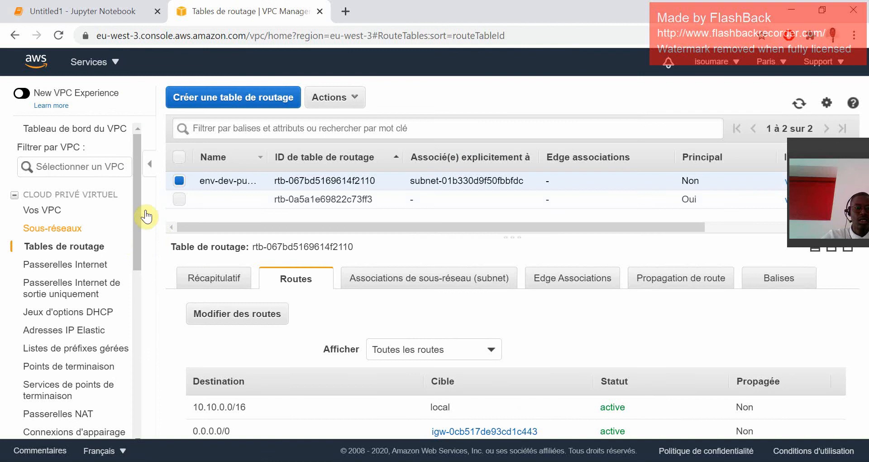
Create a second route table named env-dev-private-table in the env-dev VPC and return to the route table list.
left_click(252, 97)
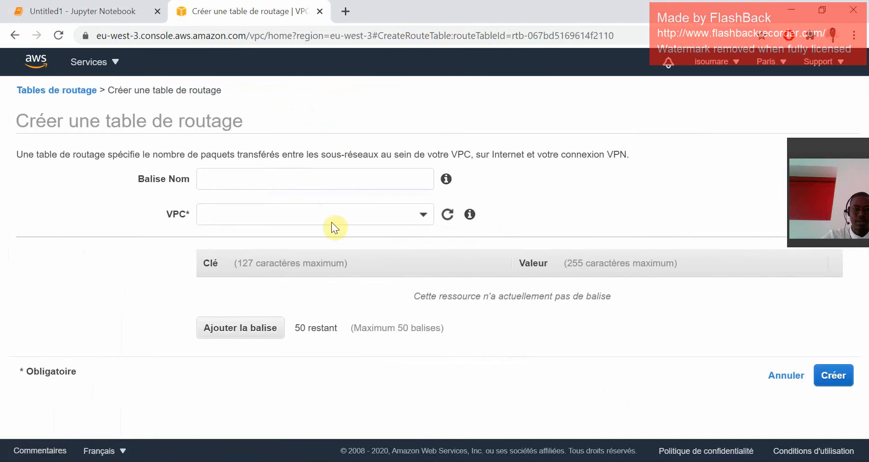
left_click(308, 185)
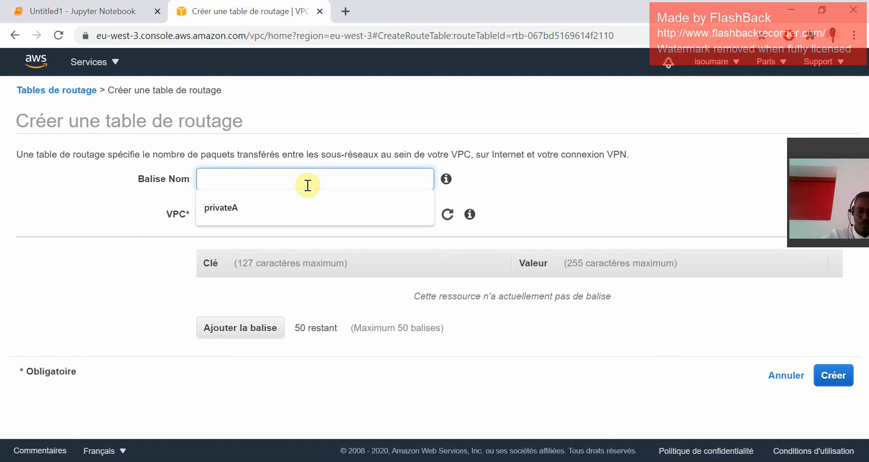
type("env-dev")
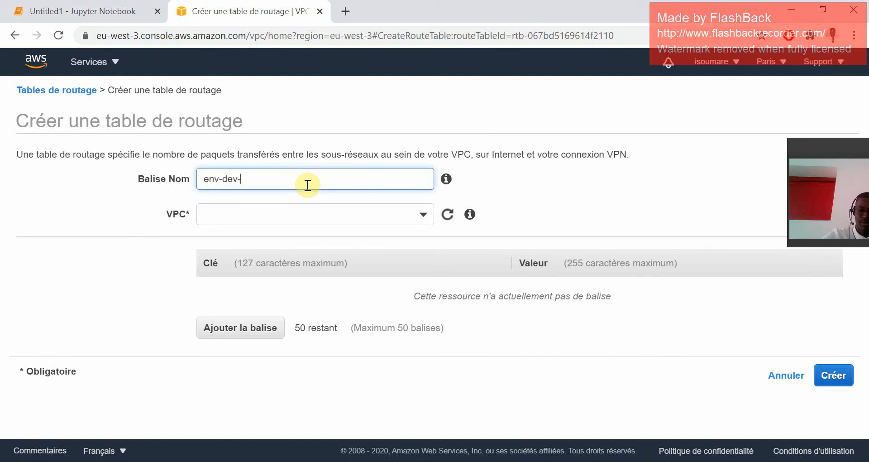
type("-private-table")
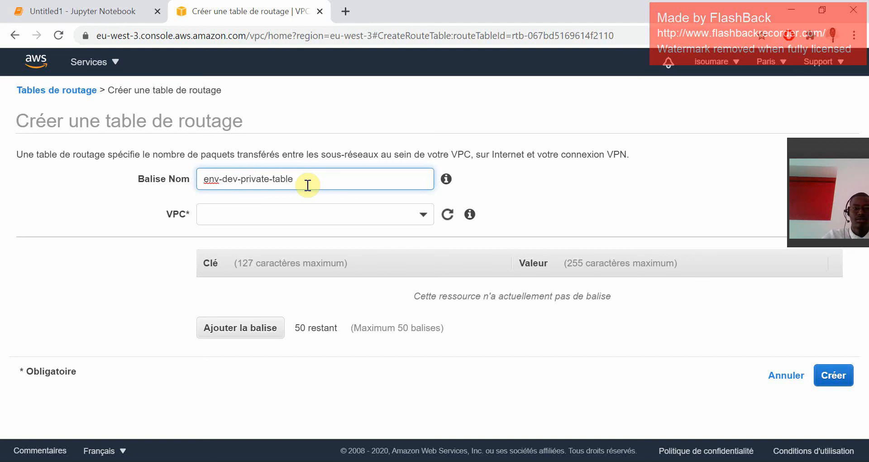
left_click(359, 214)
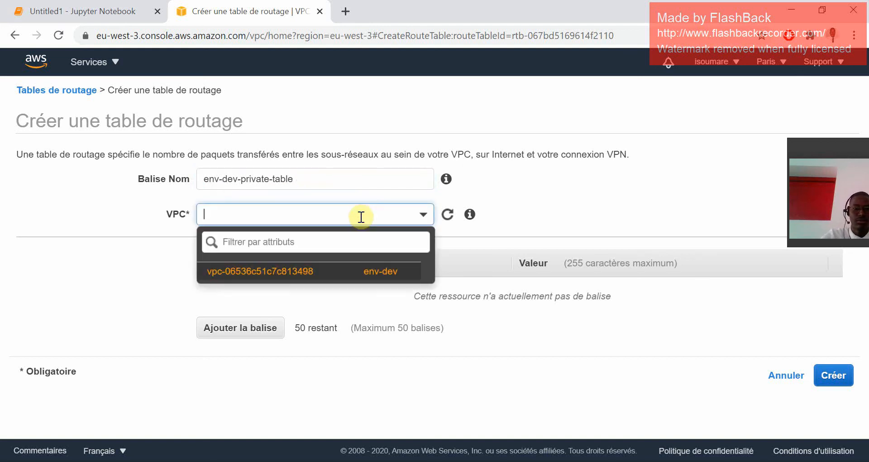
left_click(296, 271)
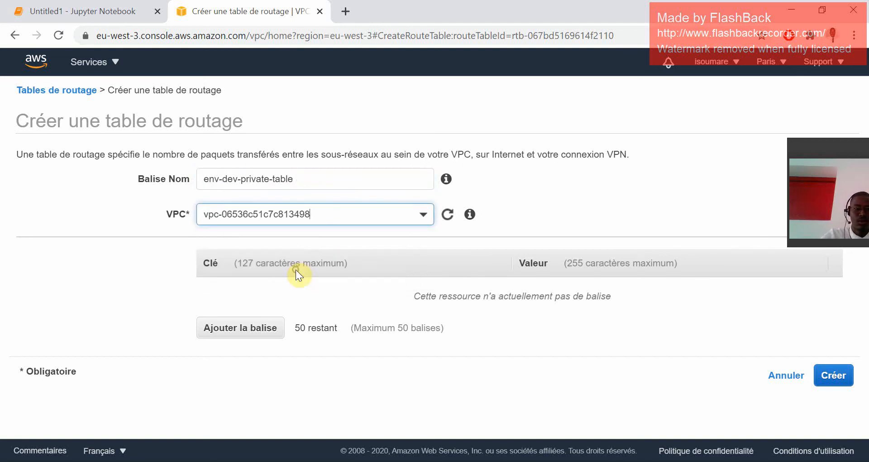
left_click(832, 374)
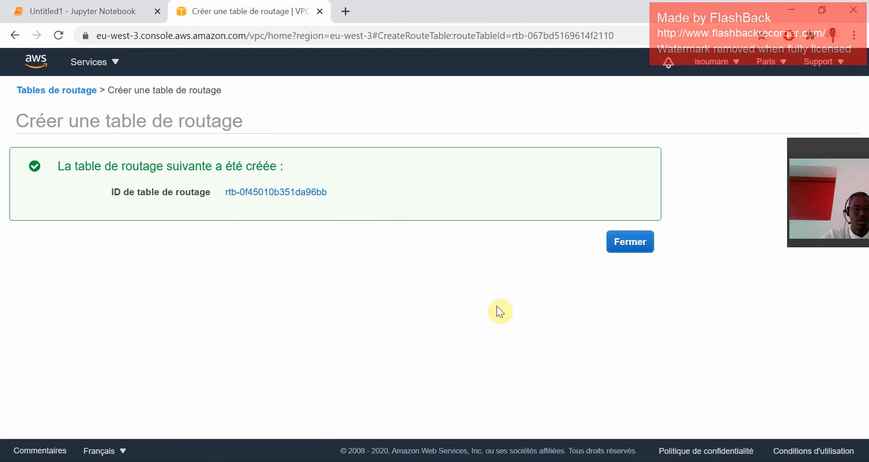
left_click(640, 242)
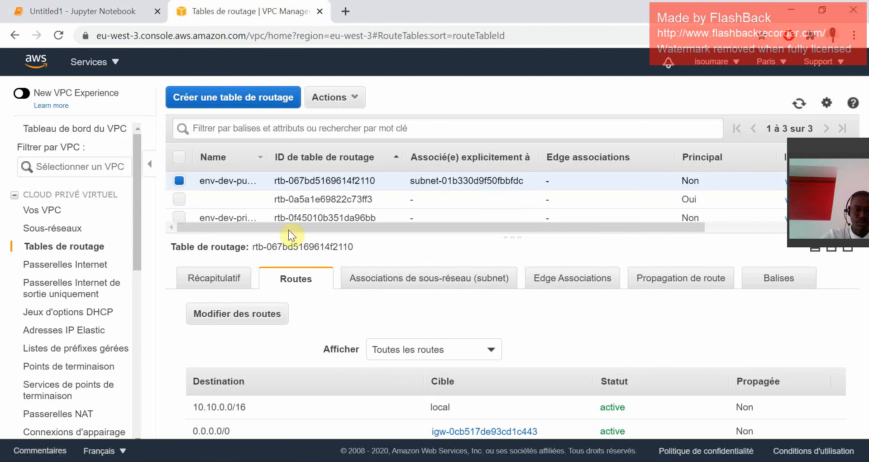
Associate the env-dev-private subnet (10.10.1.0/24) explicitly with env-dev-private-table and save the association.
left_click(178, 219)
left_click(181, 181)
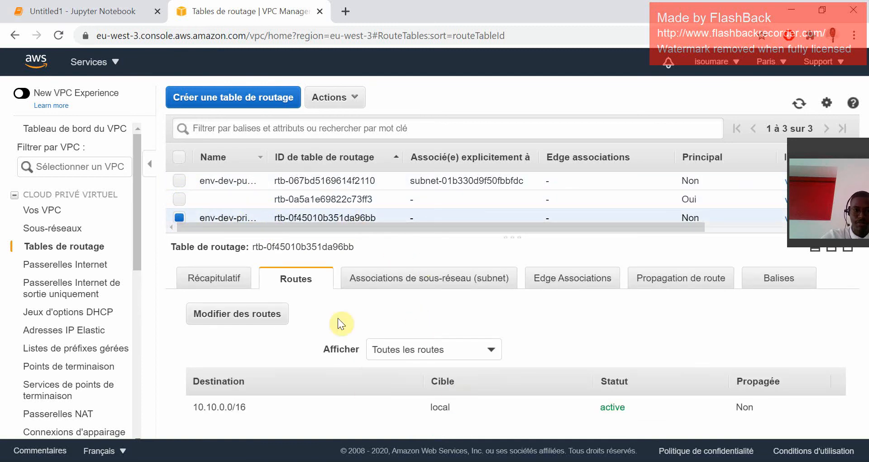
left_click(414, 277)
scroll(351, 368, "down", 4)
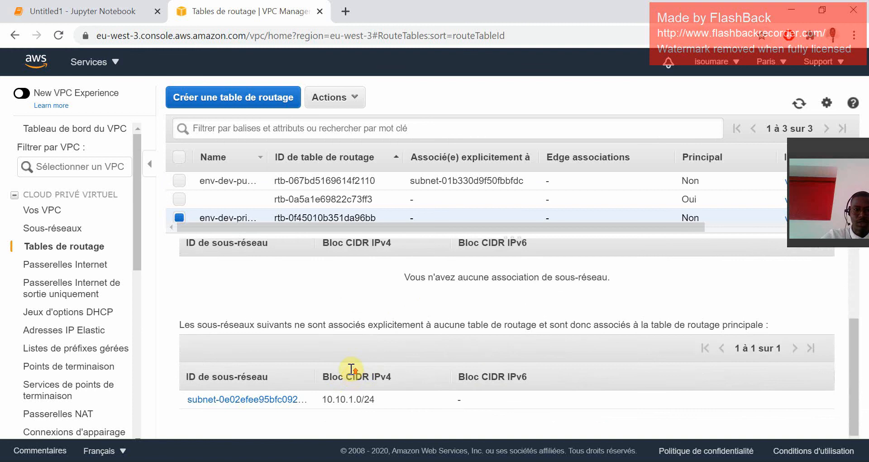
scroll(349, 374, "up", 4)
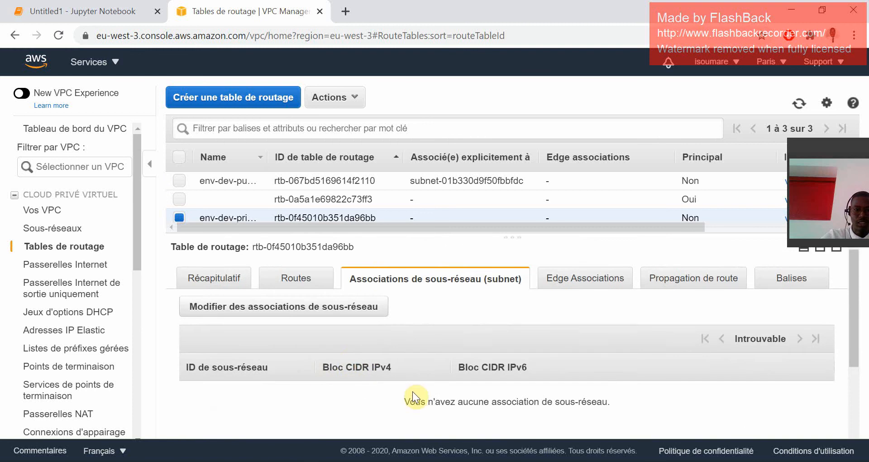
left_click(342, 313)
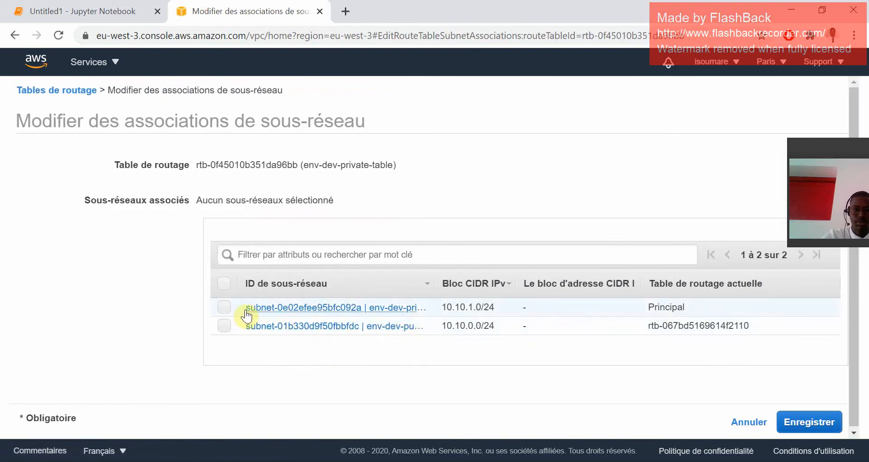
left_click(224, 308)
left_click(809, 427)
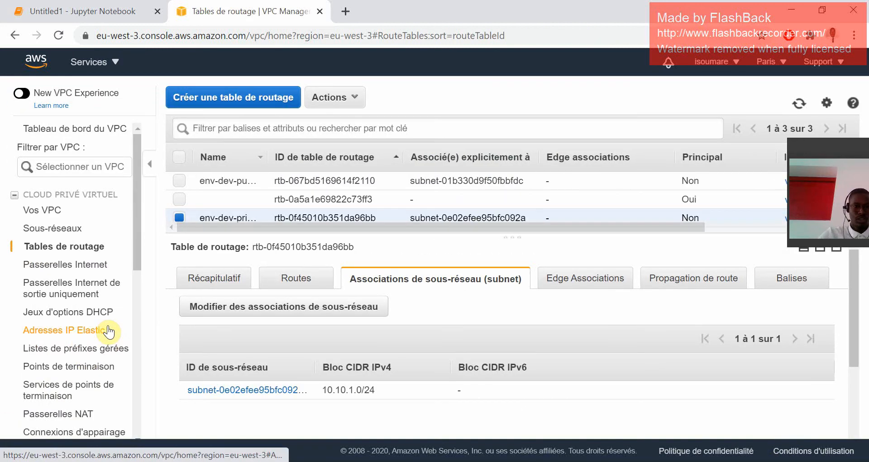
Open the EC2 service console in a new browser tab and switch to it.
left_click(47, 215)
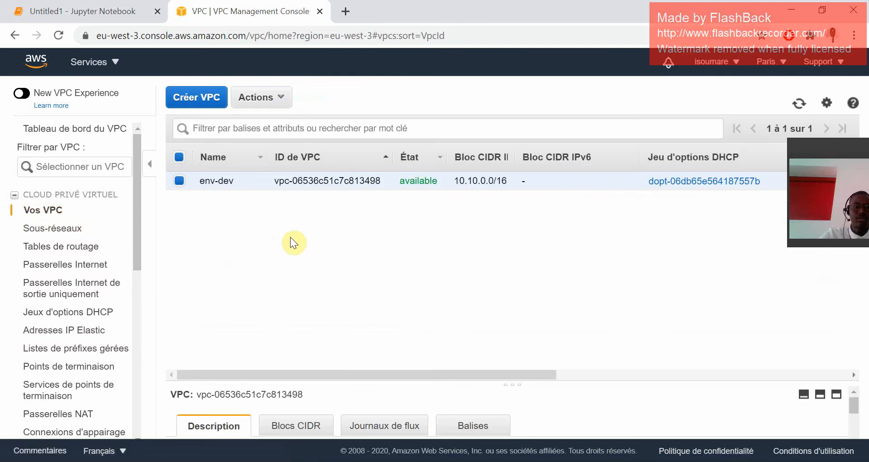
left_click(89, 61)
scroll(338, 286, "down", 5)
scroll(335, 291, "up", 5)
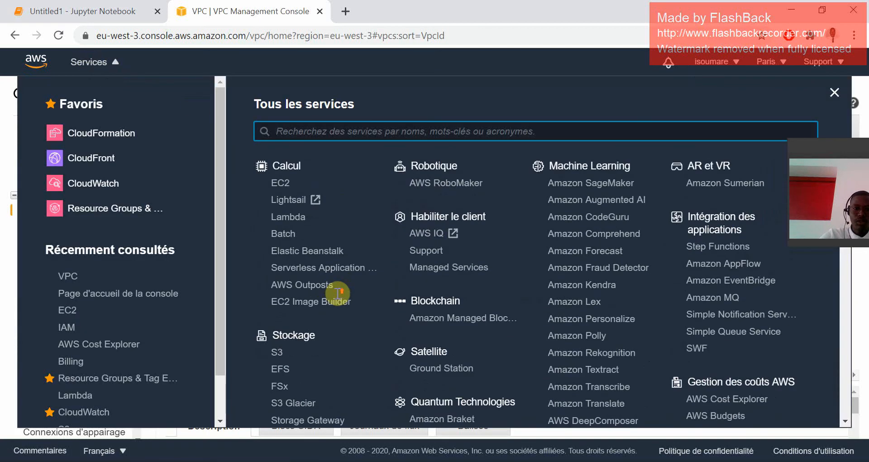
right_click(284, 185)
left_click(299, 191)
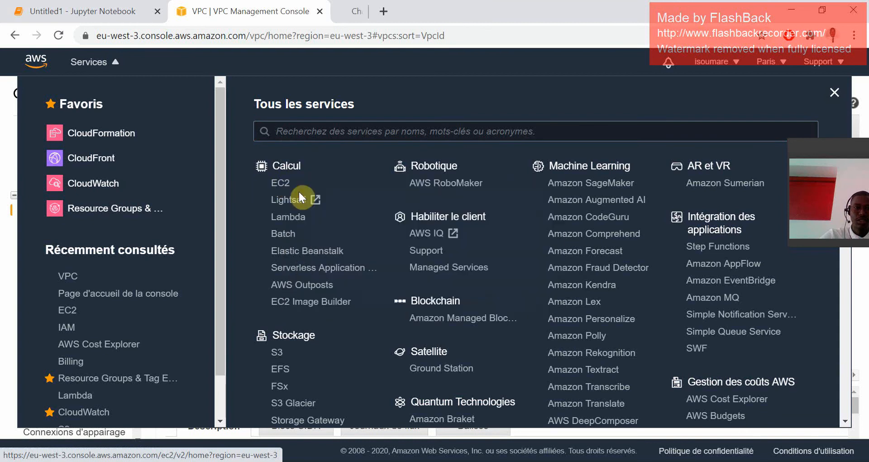
left_click(359, 11)
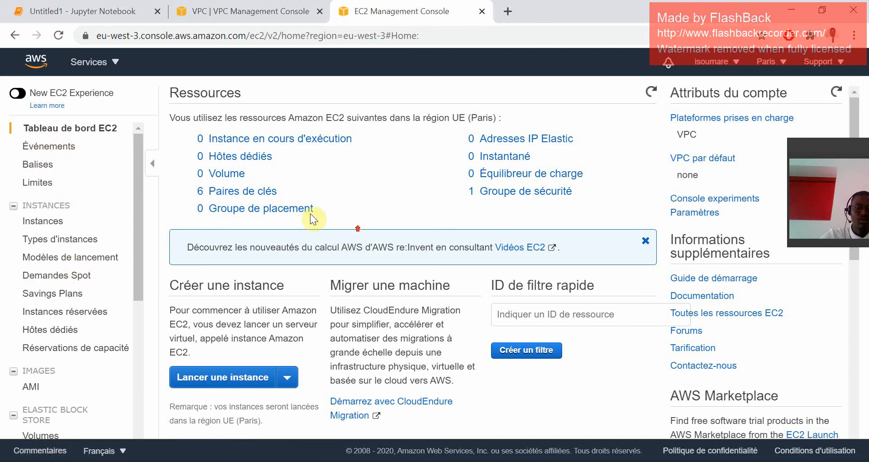
Start launching an instance from Ubuntu Server 20.04 LTS (HVM) with the t2.micro type, and continue to the instance details.
left_click(282, 141)
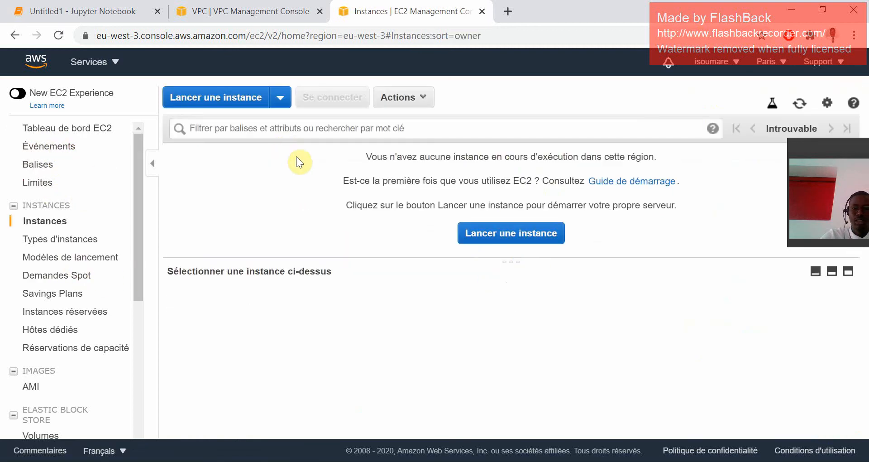
left_click(497, 235)
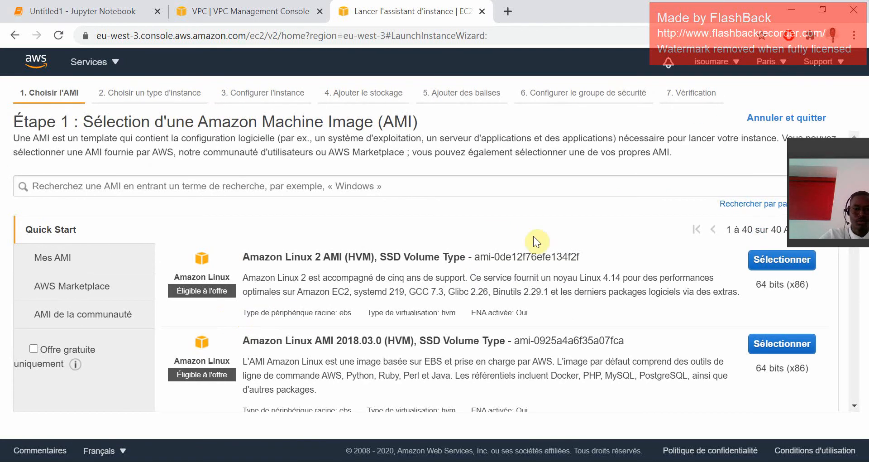
scroll(646, 287, "down", 4)
left_click(789, 344)
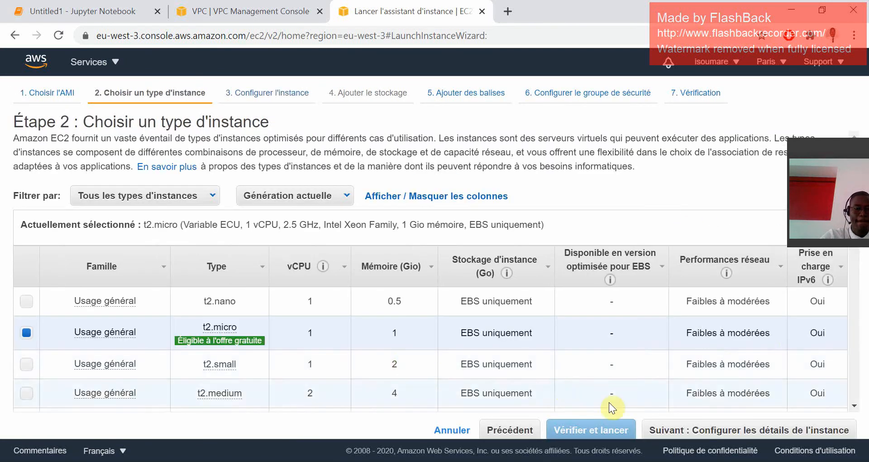
left_click(742, 437)
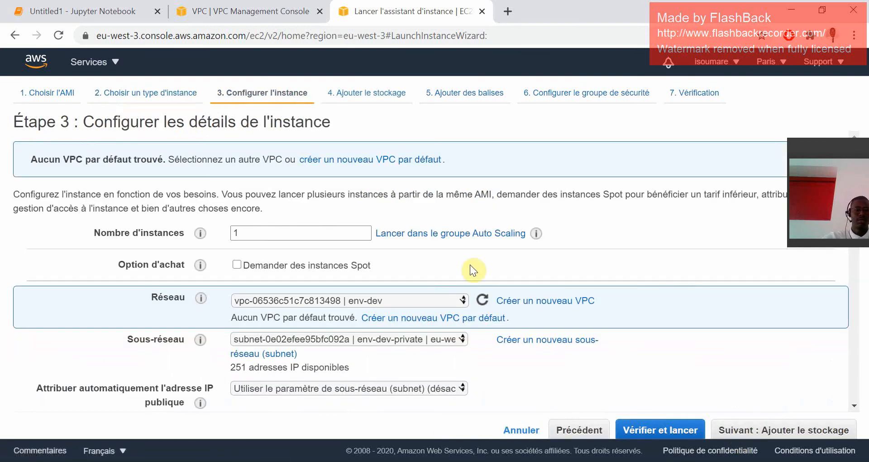
Place the instance in the env-dev VPC's env-dev-public subnet and enable automatic public IP assignment.
left_click(387, 303)
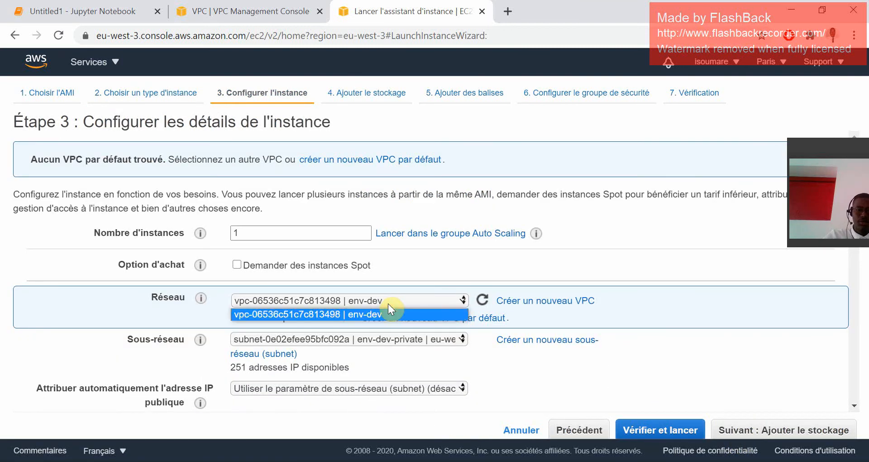
left_click(388, 303)
left_click(387, 304)
left_click(387, 303)
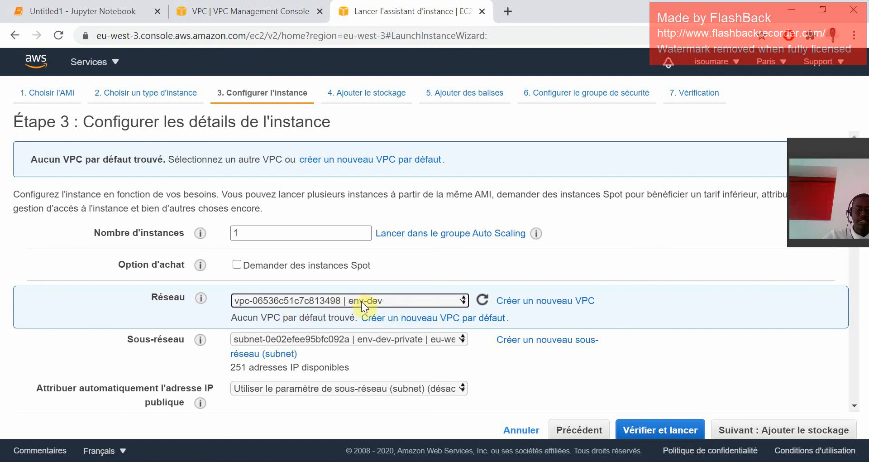
left_click(333, 341)
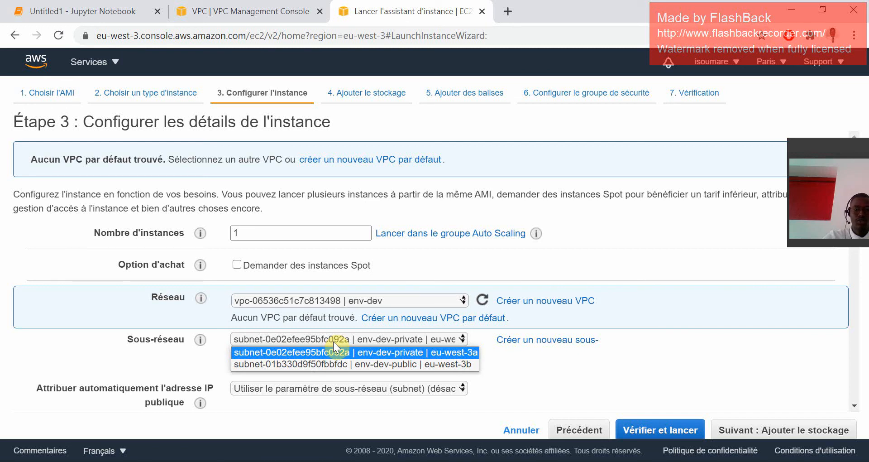
left_click(356, 363)
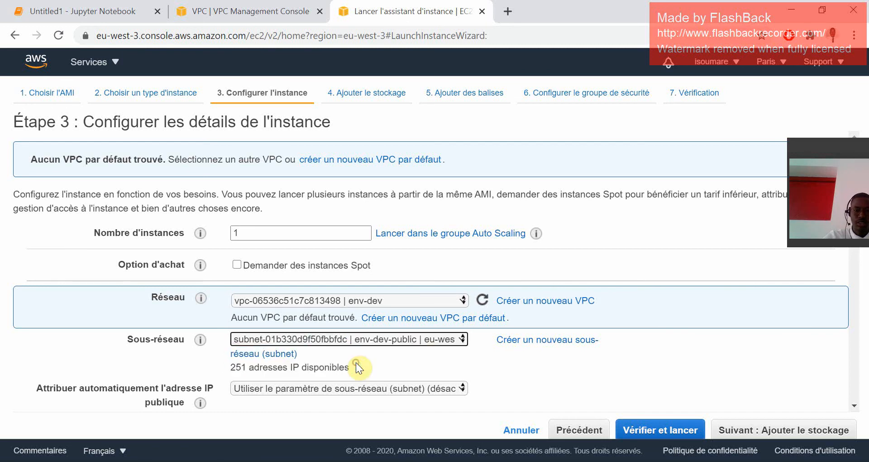
left_click(346, 391)
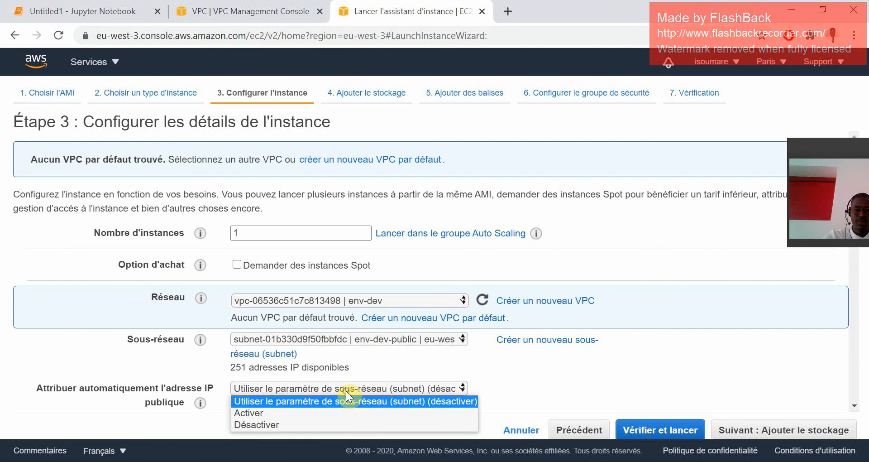
left_click(325, 413)
Keep the remaining instance details, storage and tags at their defaults and continue to the security group configuration.
scroll(467, 380, "down", 4)
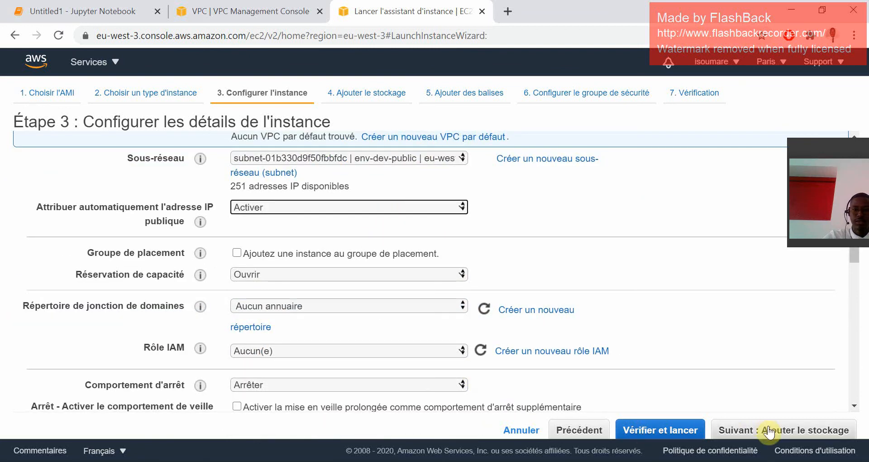
scroll(335, 363, "down", 4)
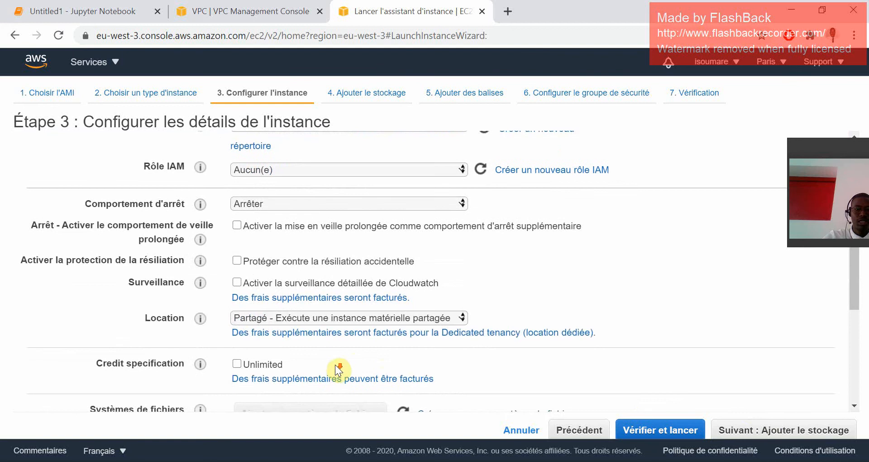
left_click(749, 432)
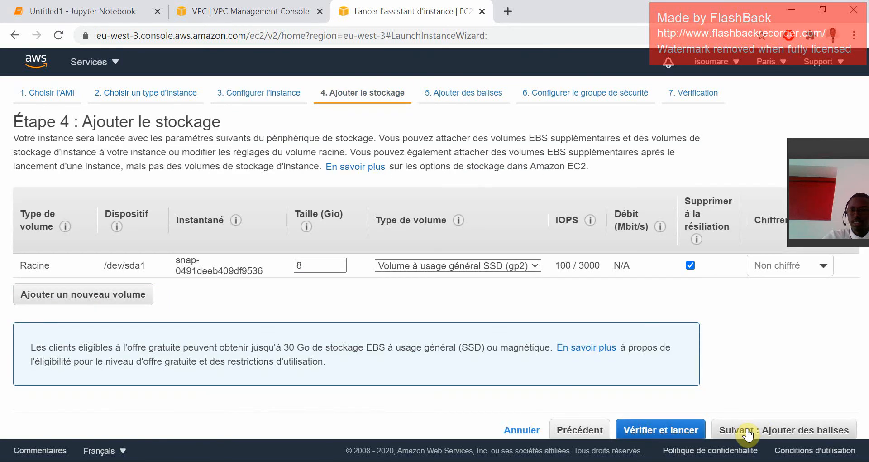
left_click(748, 432)
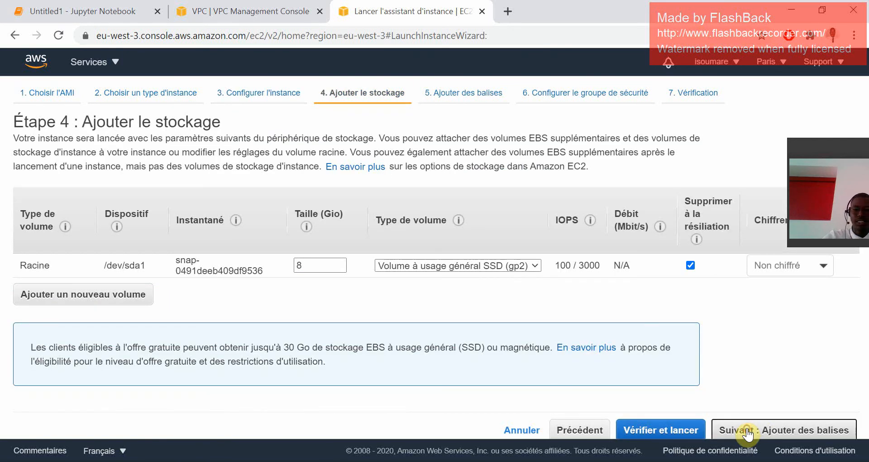
left_click(748, 432)
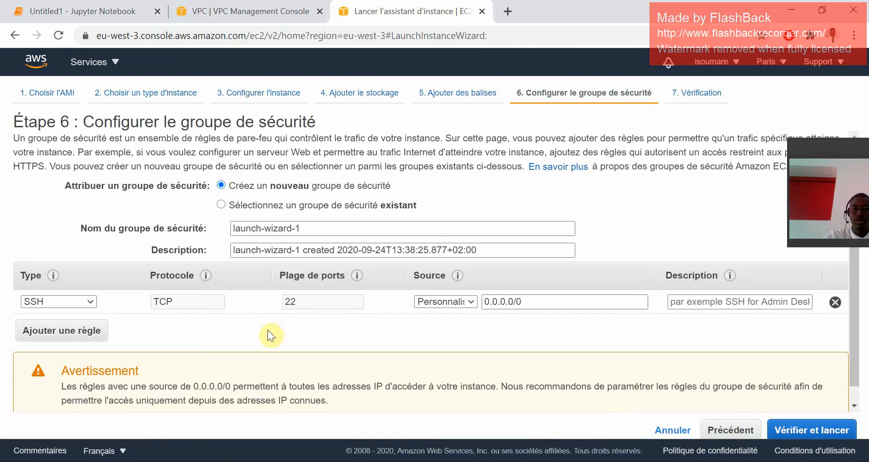
Name the new security group launch-dev-public, keeping its SSH rule on port 22 from 0.0.0.0/0.
triple_click(311, 227)
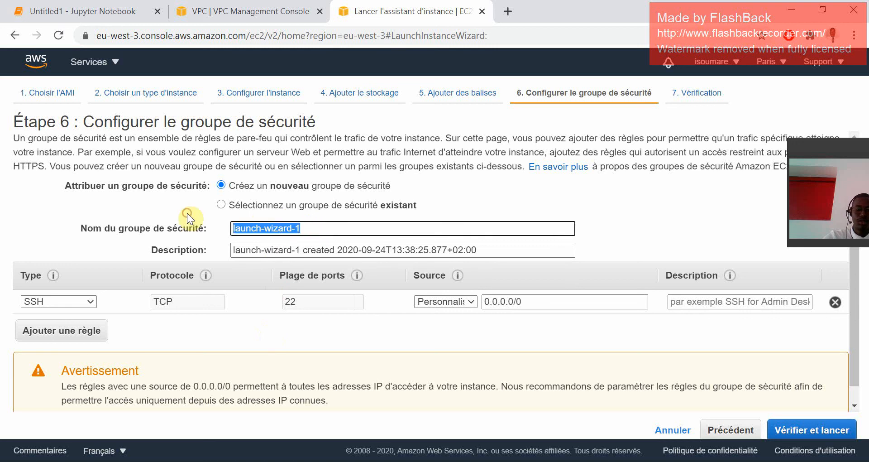
type("launch")
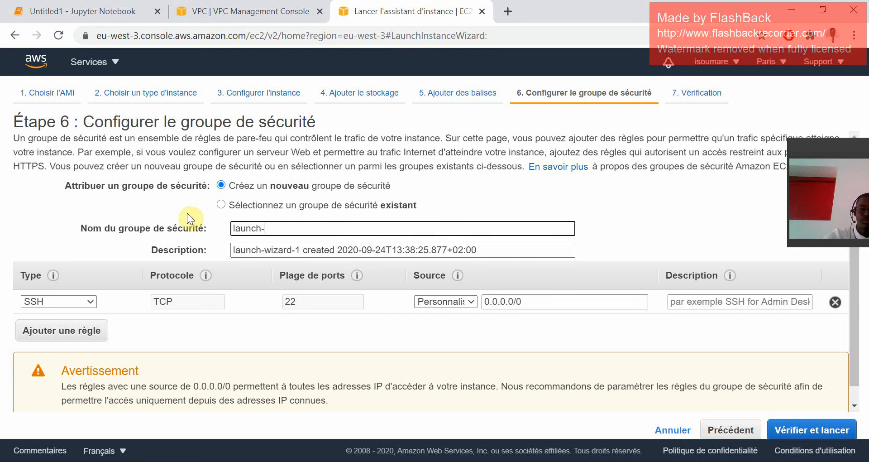
type("-public")
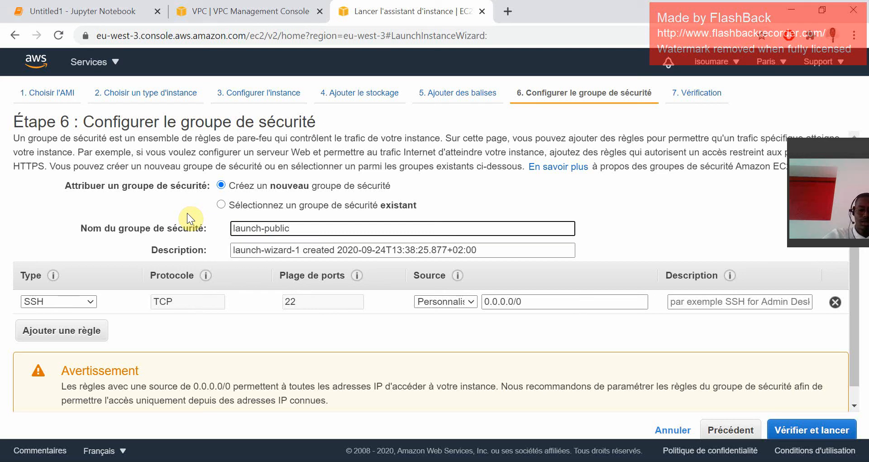
key("BackSpace")
key("BackSpace")
key("BackSpace")
key("BackSpace")
key("BackSpace")
key("BackSpace")
type("dev-puc")
key("BackSpace")
type("blic")
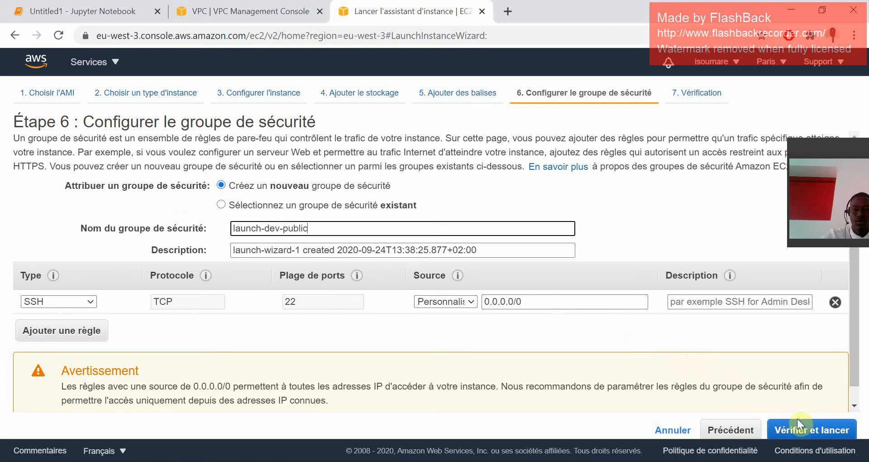
Review the instance's launch summary and proceed with the launch to the key pair selection.
left_click(800, 430)
scroll(547, 266, "down", 3)
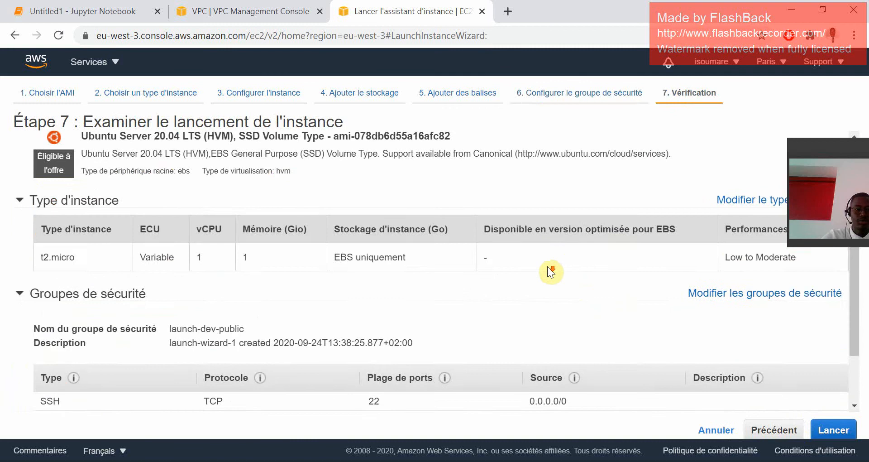
scroll(547, 266, "down", 3)
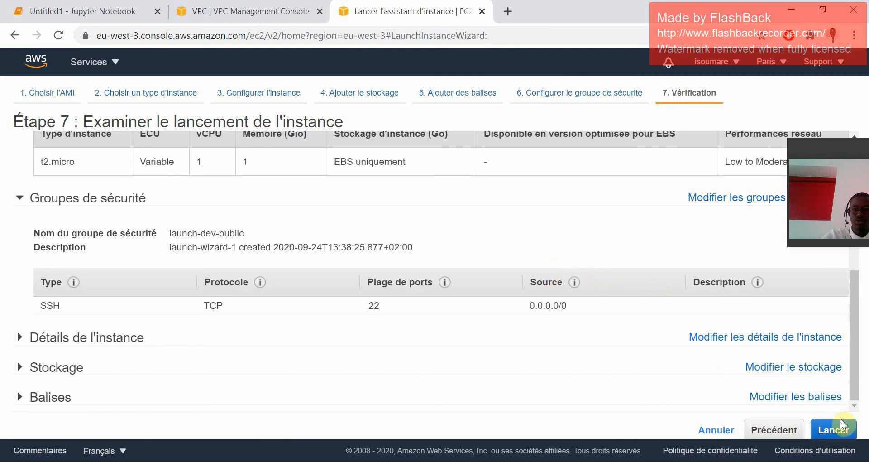
left_click(836, 430)
scroll(361, 267, "down", 1)
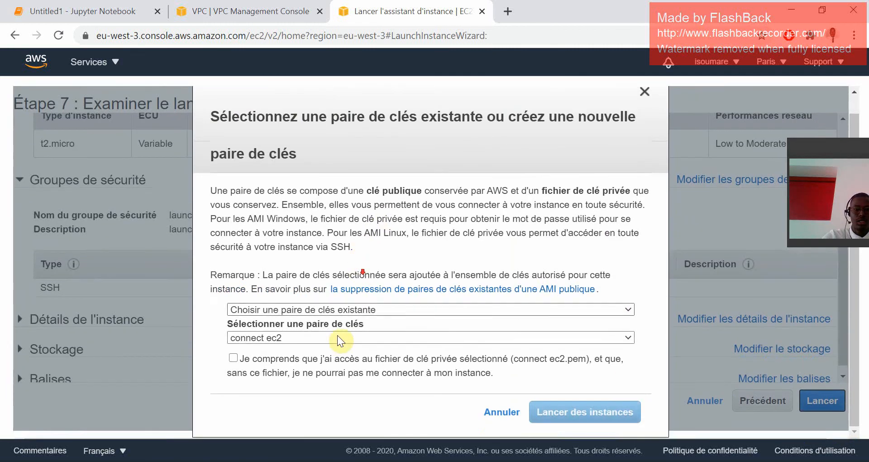
left_click(333, 309)
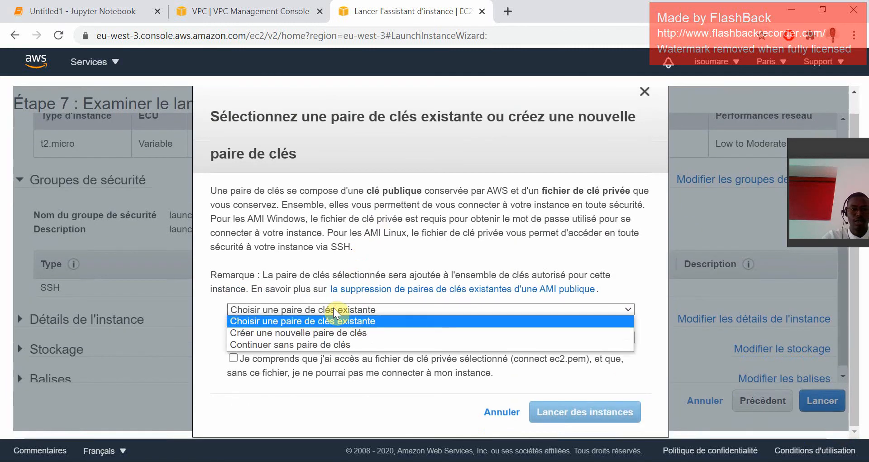
left_click(337, 385)
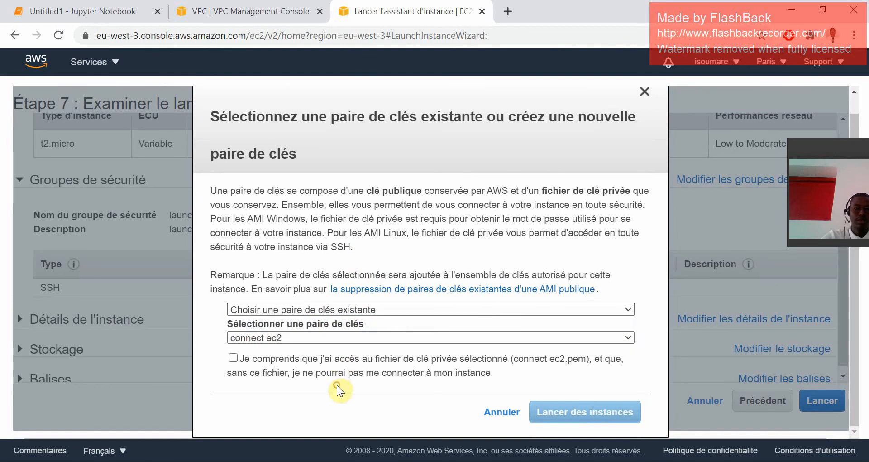
left_click(315, 340)
left_click(314, 338)
left_click(330, 311)
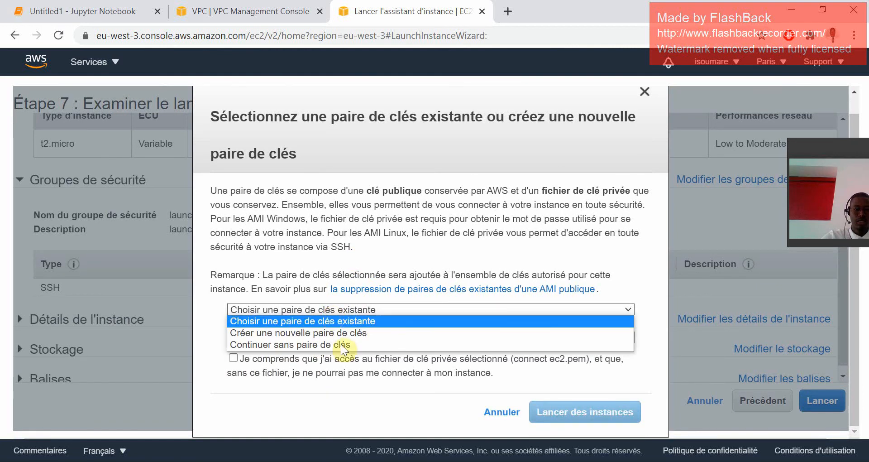
left_click(328, 363)
left_click(328, 337)
Create a new key pair named test-public-dev for the instance and download its private key file.
left_click(336, 310)
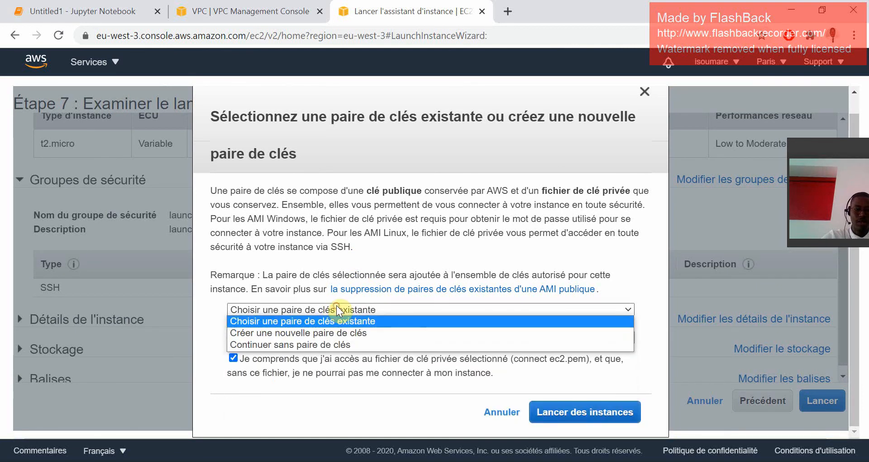
left_click(331, 329)
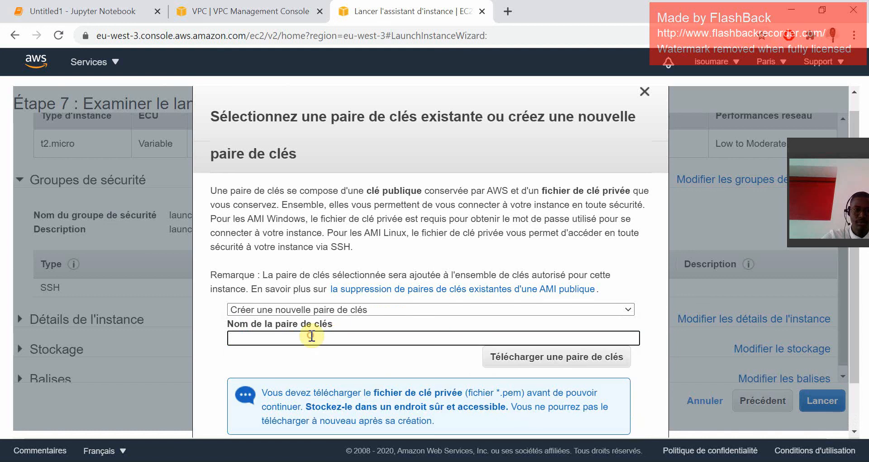
type("test-")
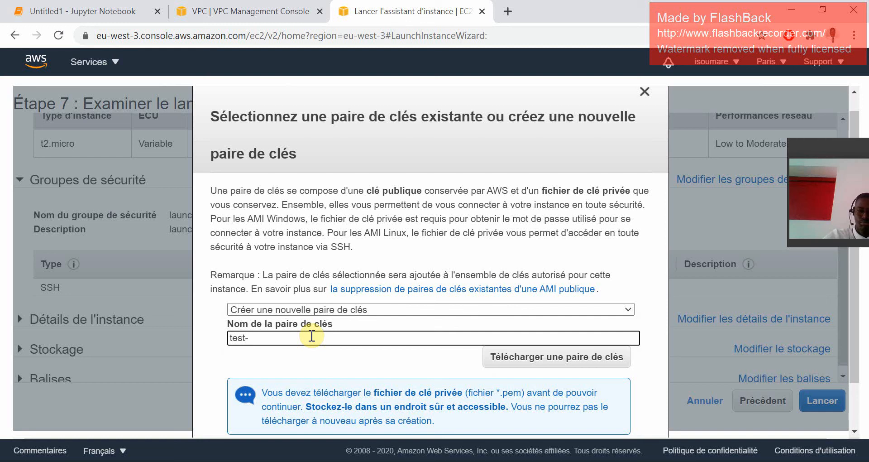
type("public-dev")
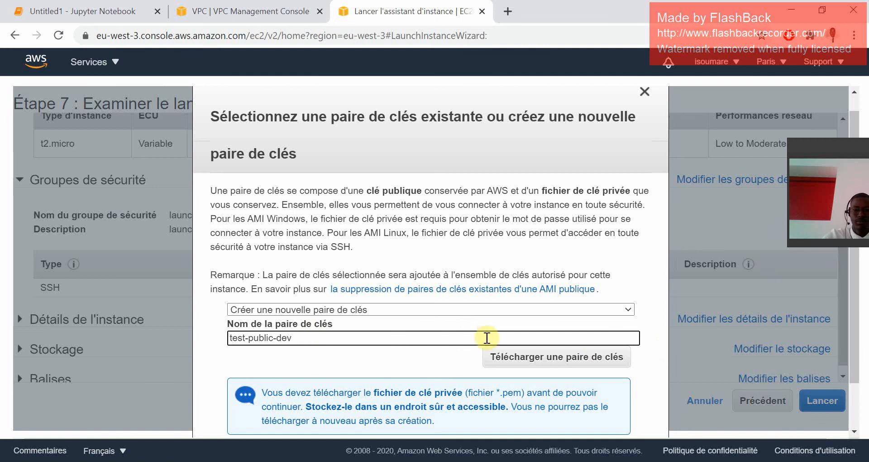
left_click(513, 358)
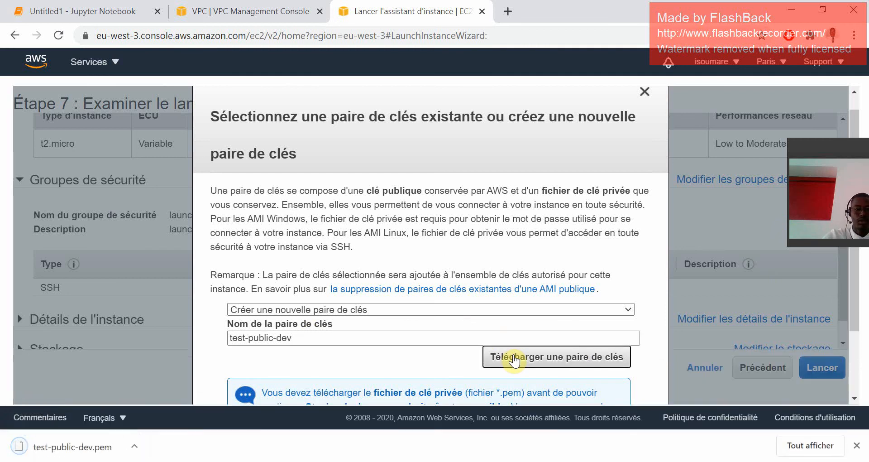
Launch the public instance and check its public IPv4 address in the instances list's description details.
scroll(547, 331, "down", 2)
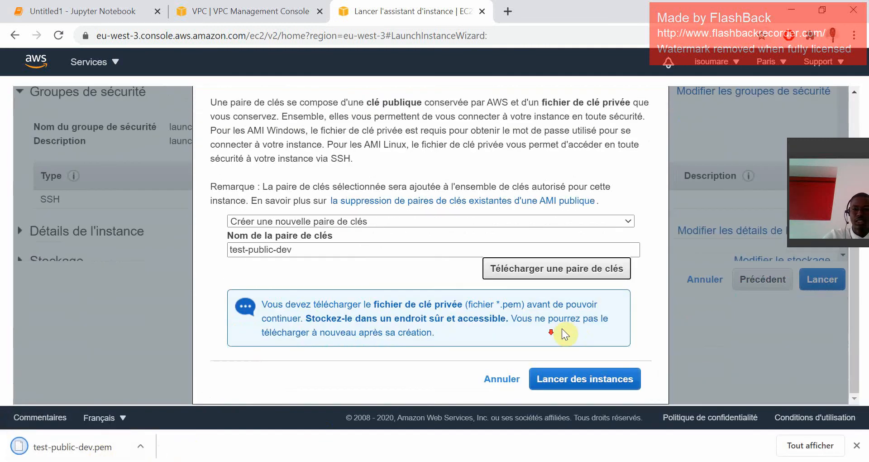
left_click(561, 382)
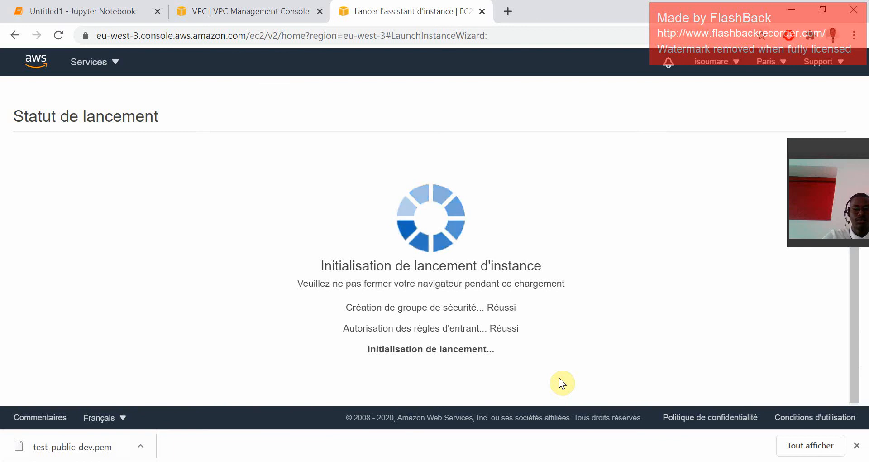
scroll(538, 322, "down", 3)
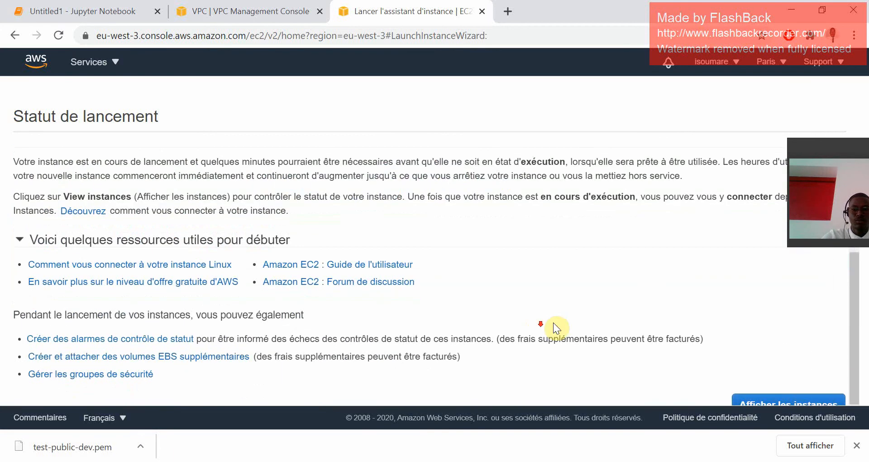
left_click(806, 403)
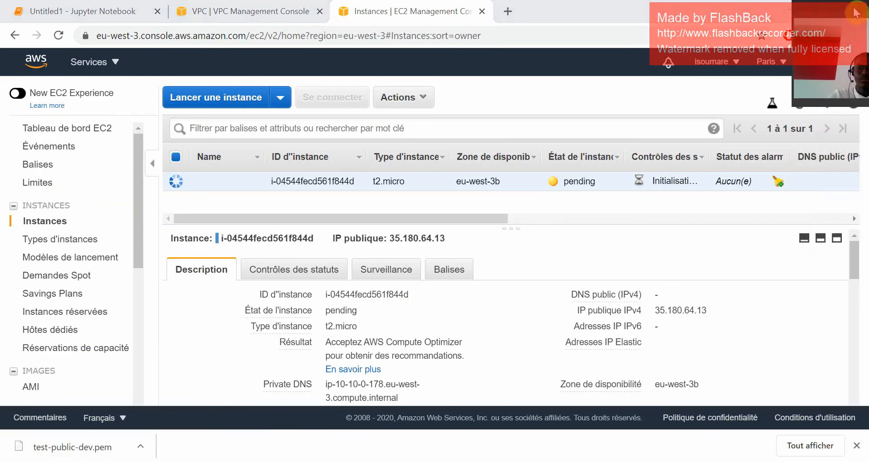
scroll(548, 346, "down", 3)
scroll(549, 346, "up", 3)
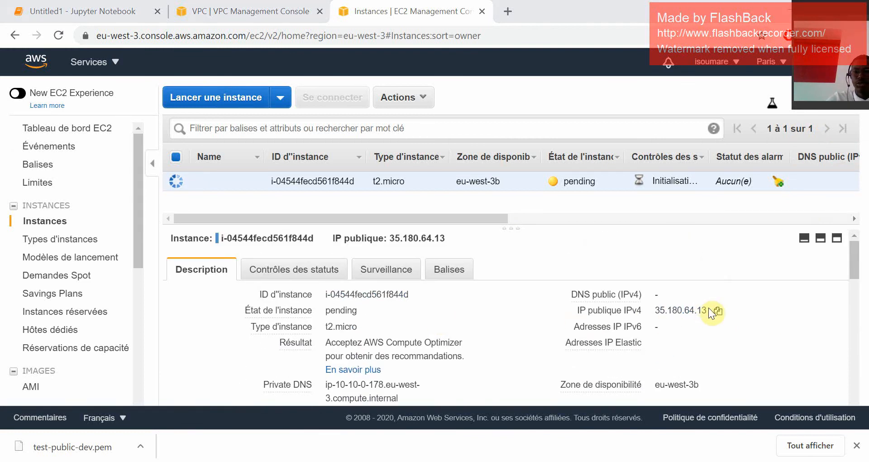
left_click_drag(708, 309, 654, 310)
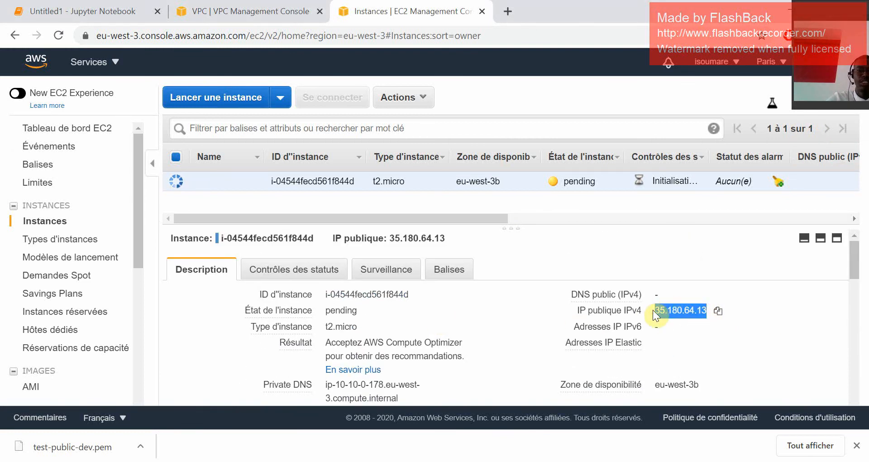
left_click_drag(518, 226, 518, 246)
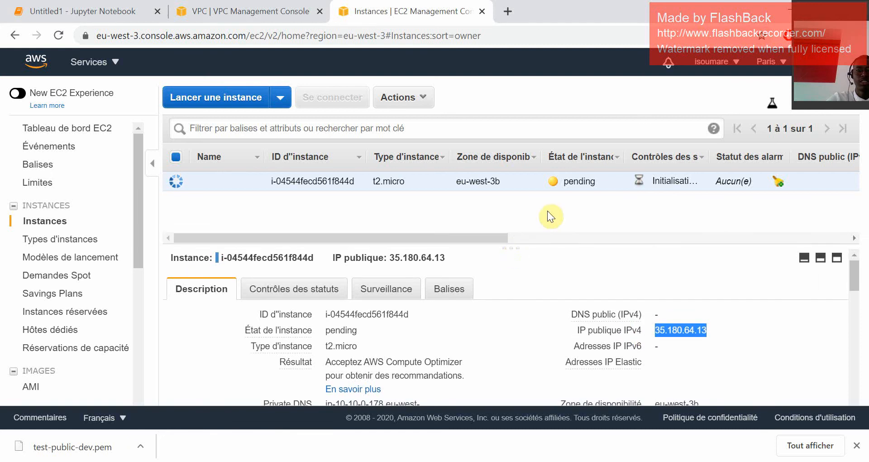
left_click(598, 192)
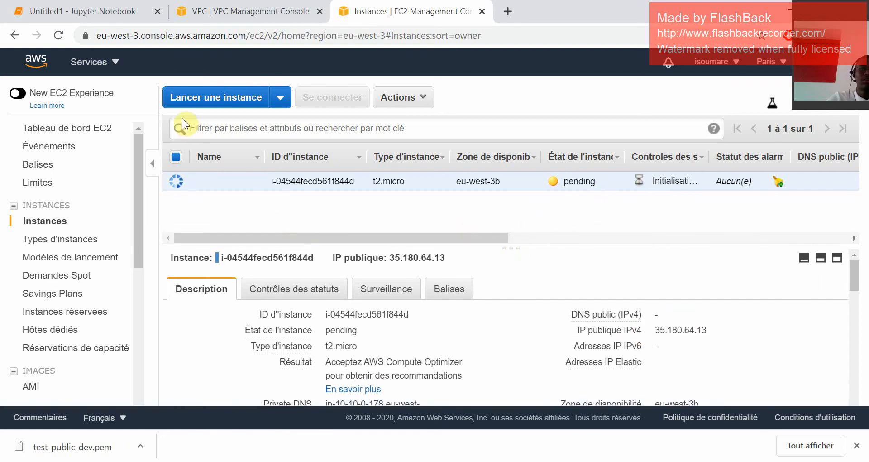
Begin launching another instance with the Ubuntu Server 20.04 LTS AMI and the t2.micro type, continuing to the instance details.
left_click(196, 99)
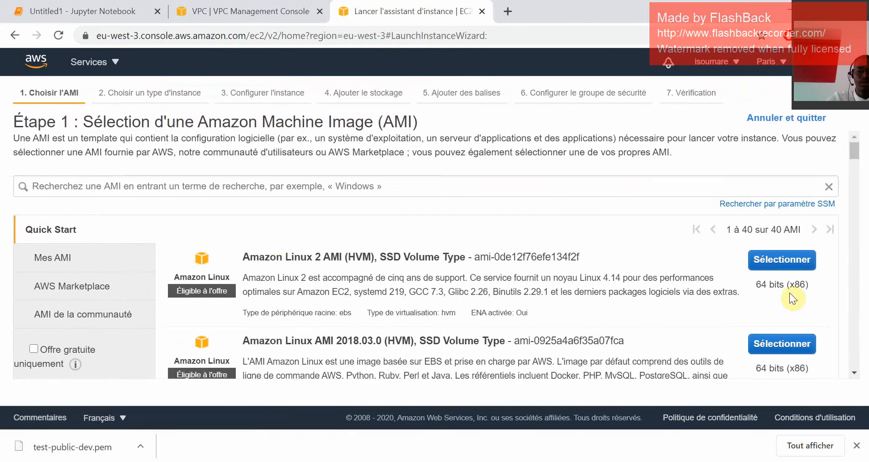
scroll(790, 281, "down", 4)
left_click(803, 348)
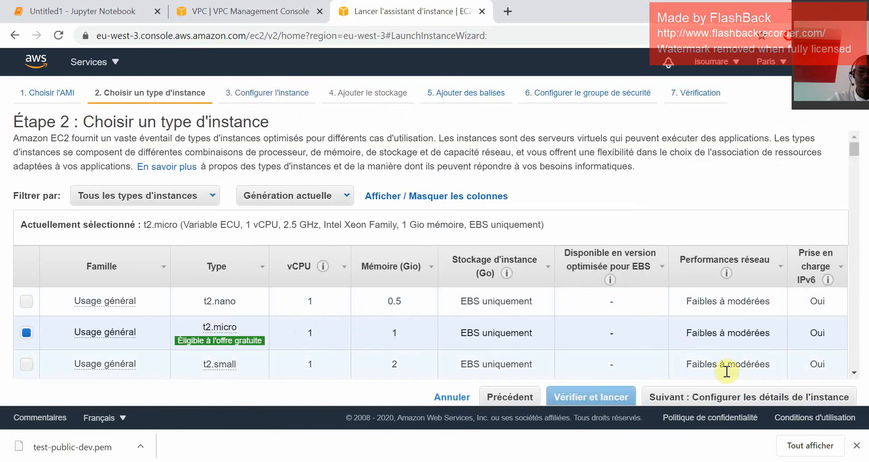
left_click(722, 395)
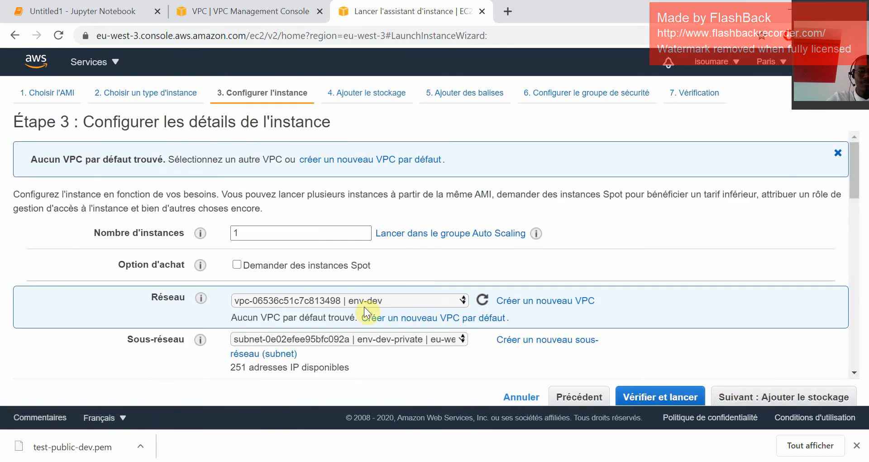
Place the second instance in the env-dev-private subnet and keep storage and tags at their defaults, continuing to the security group configuration.
left_click(367, 337)
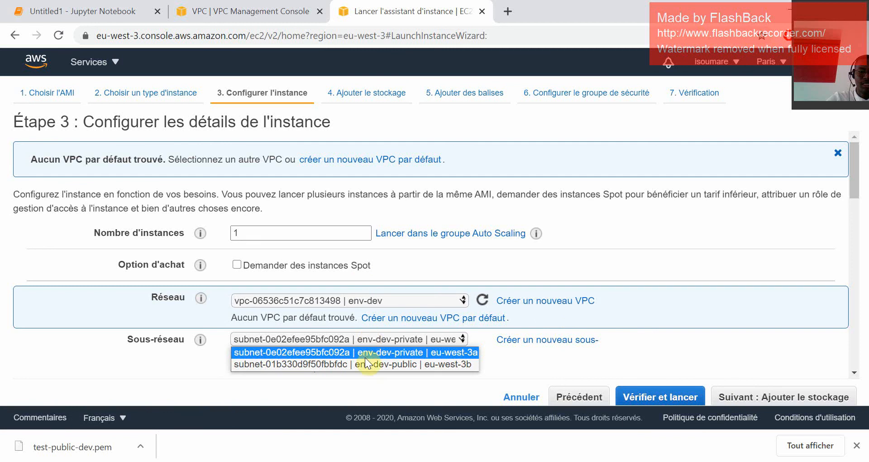
left_click(378, 353)
scroll(362, 333, "down", 4)
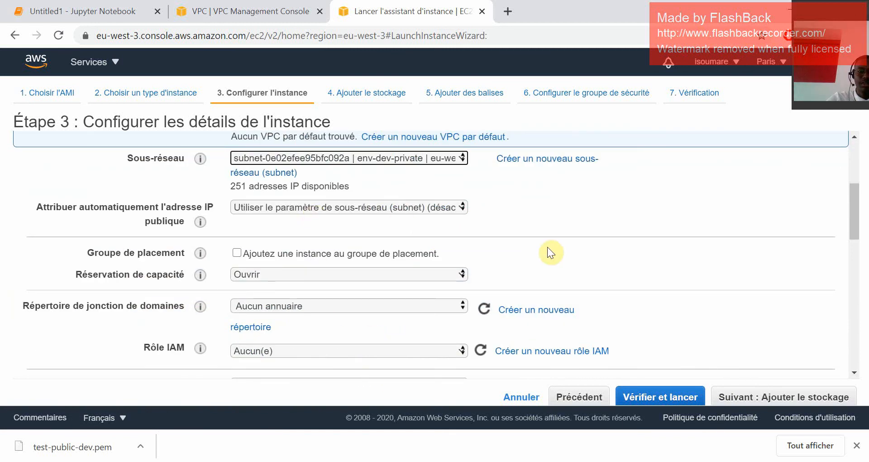
left_click(750, 397)
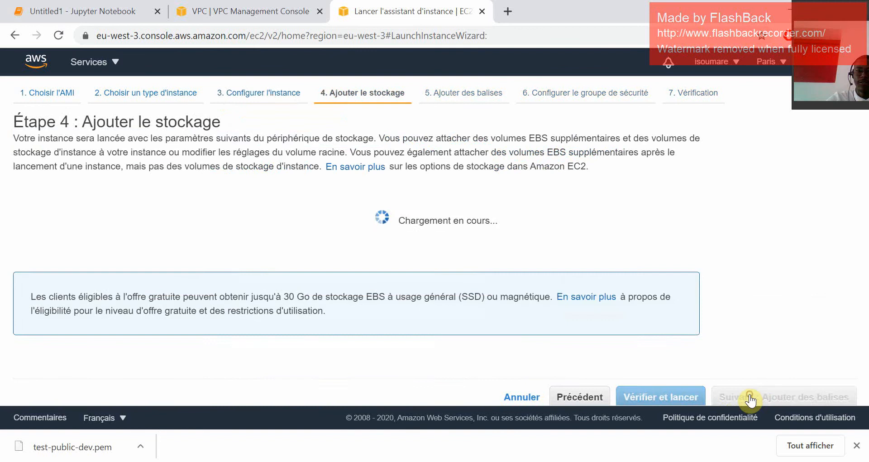
left_click(749, 398)
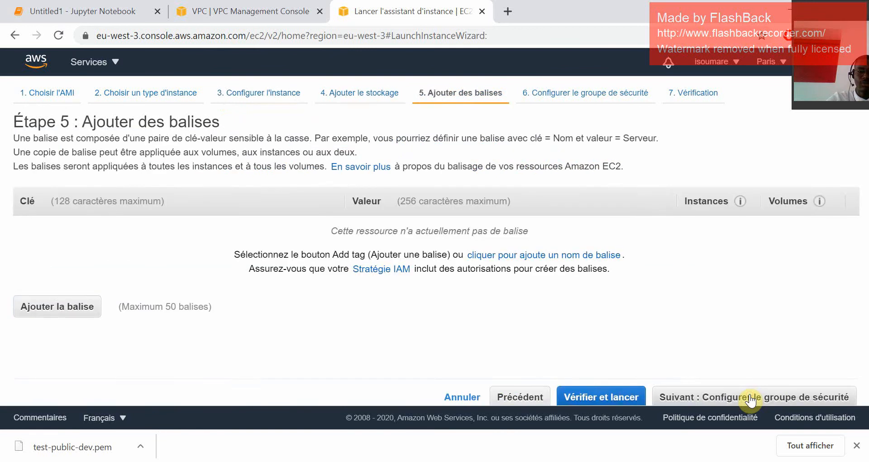
left_click(749, 398)
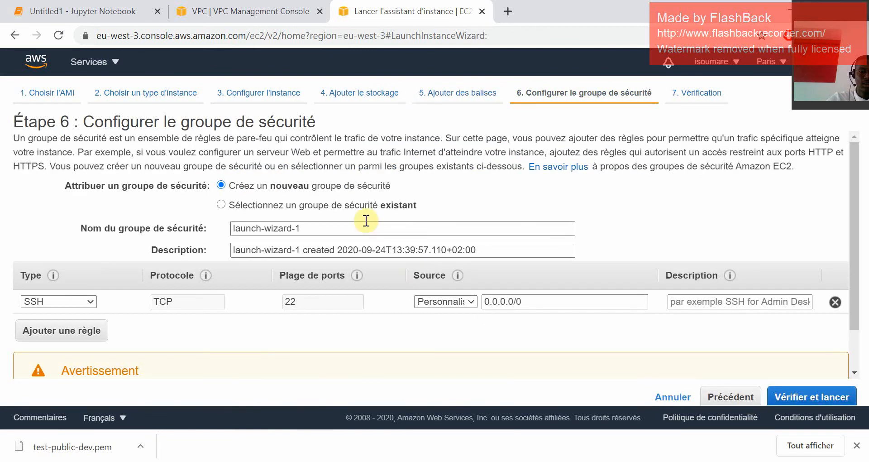
Assign only the existing launch-dev-public security group to the second instance and proceed to the launch review.
left_click(389, 232)
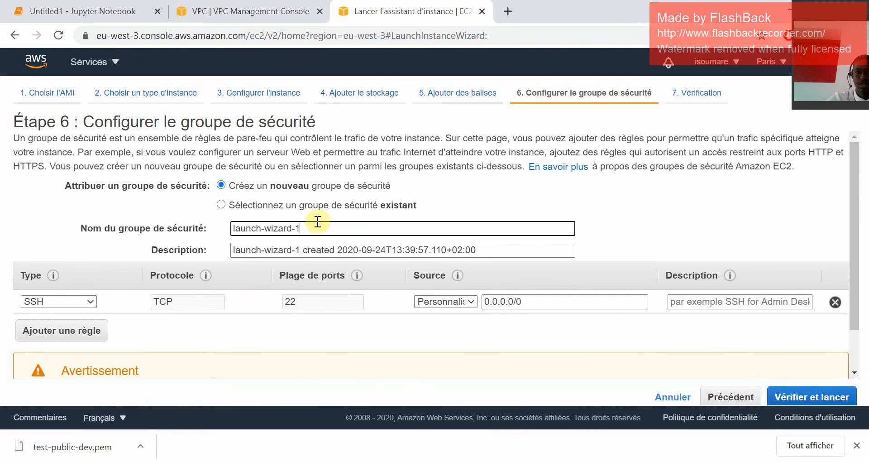
left_click(250, 207)
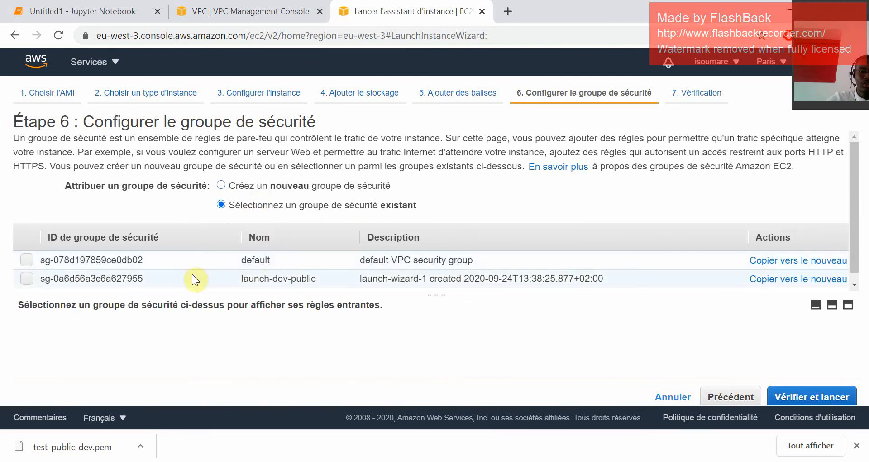
left_click(26, 277)
left_click(28, 260)
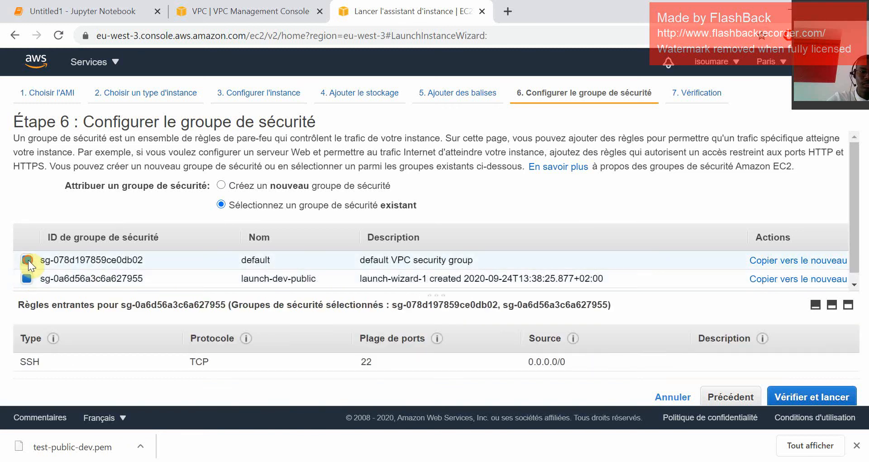
left_click(28, 260)
left_click(811, 396)
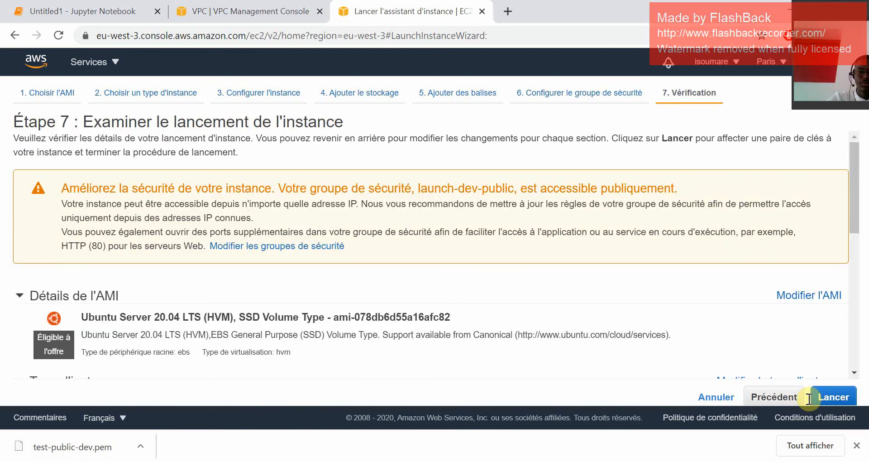
Launch the second instance with the existing test-public-dev key pair, acknowledging access to its private key file, and display the instances list.
scroll(719, 333, "down", 4)
left_click(843, 396)
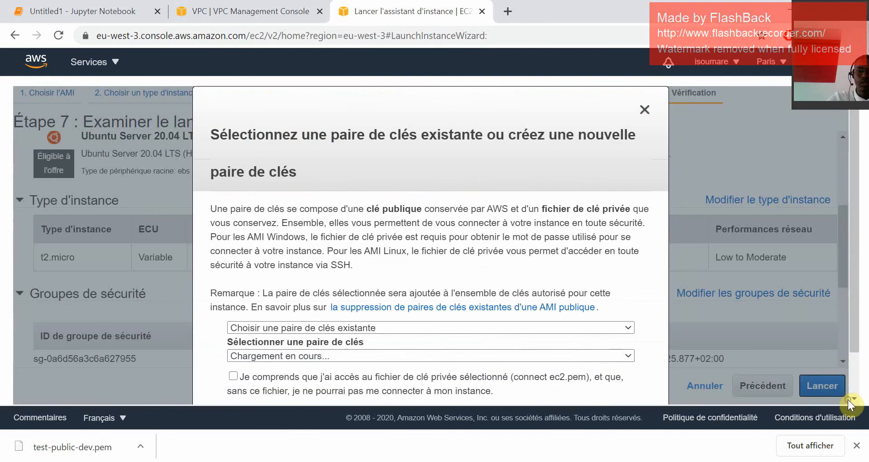
scroll(543, 340, "down", 1)
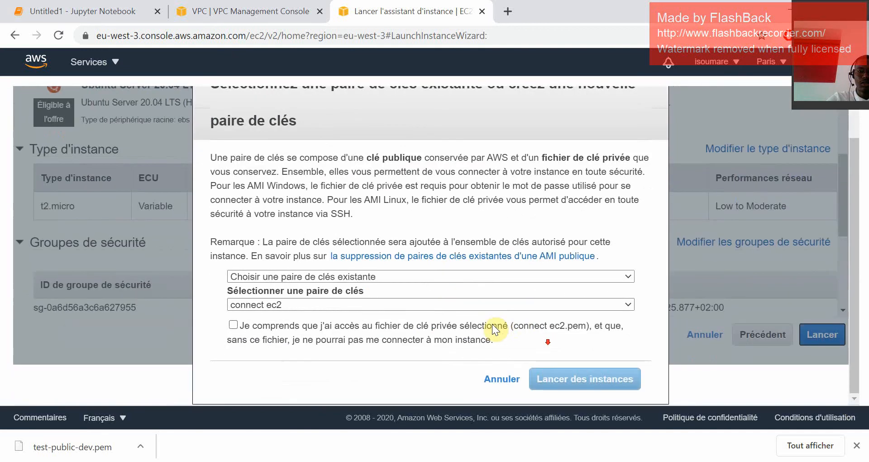
left_click(442, 303)
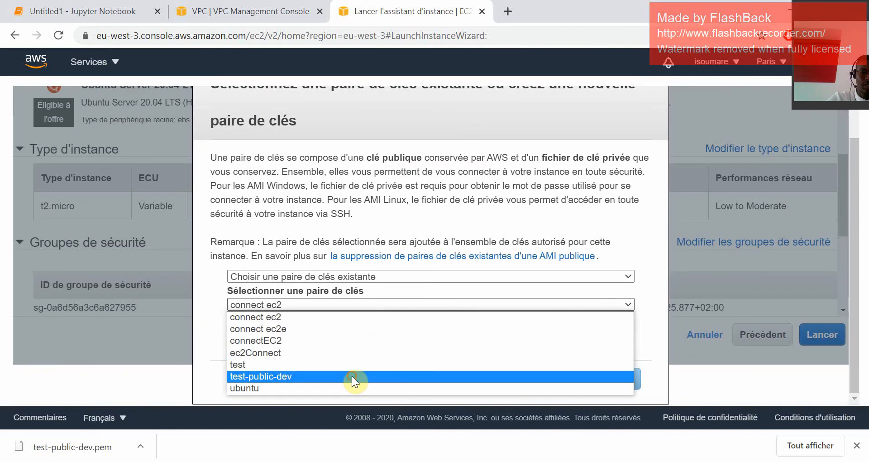
left_click(352, 376)
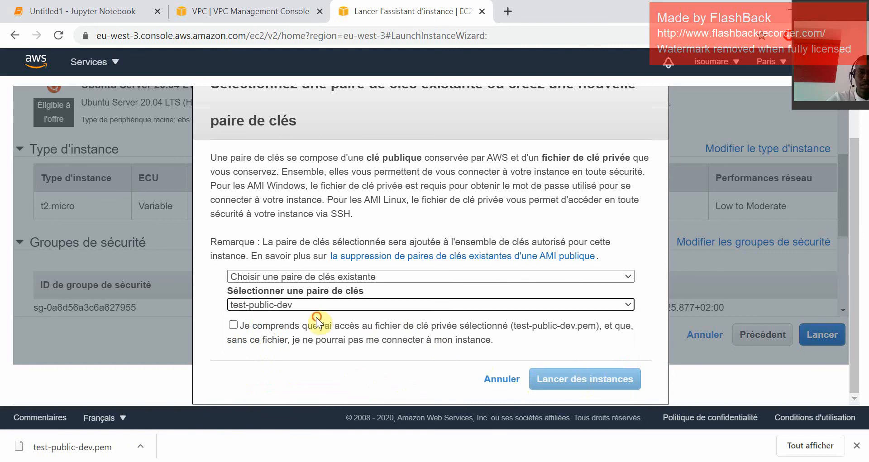
left_click(233, 325)
left_click(578, 379)
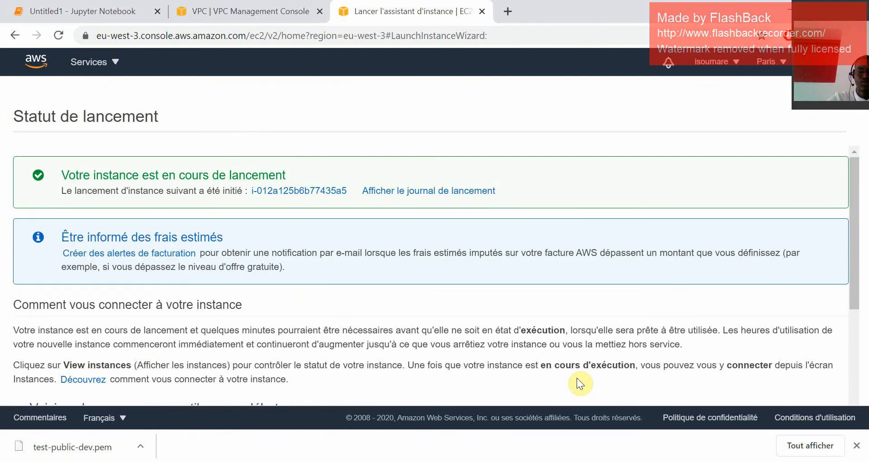
scroll(801, 379, "down", 3)
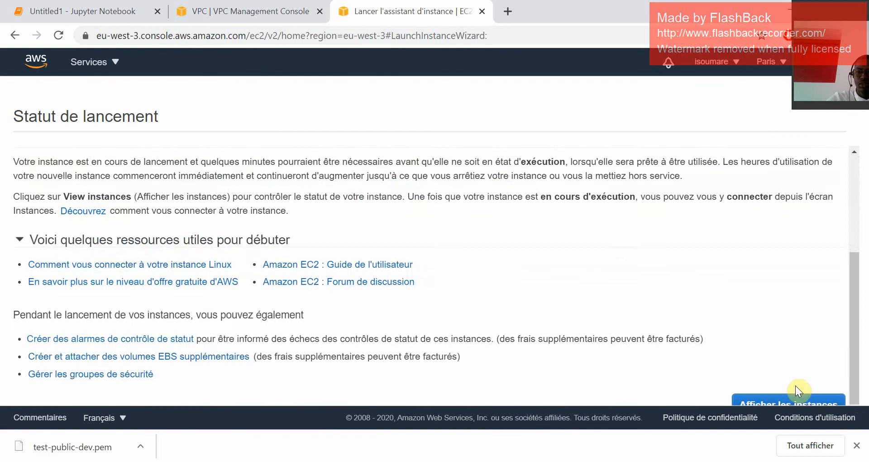
left_click(786, 402)
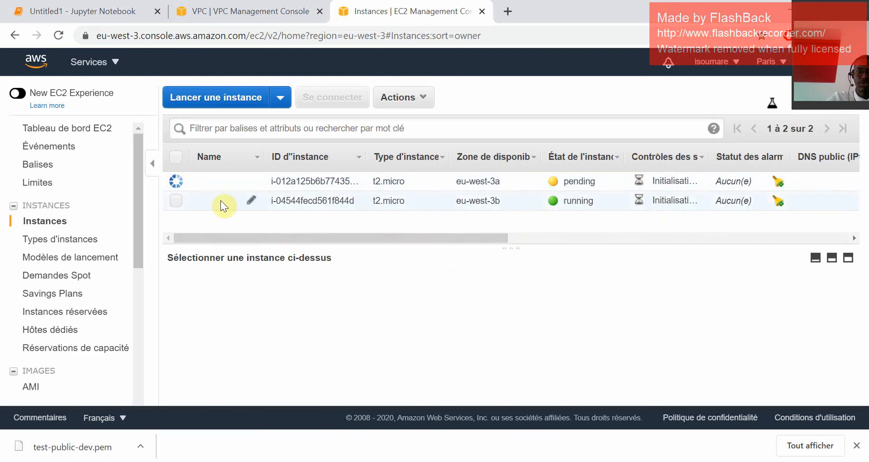
Select the running instance in eu-west-3b and copy its public IPv4 address.
left_click(174, 203)
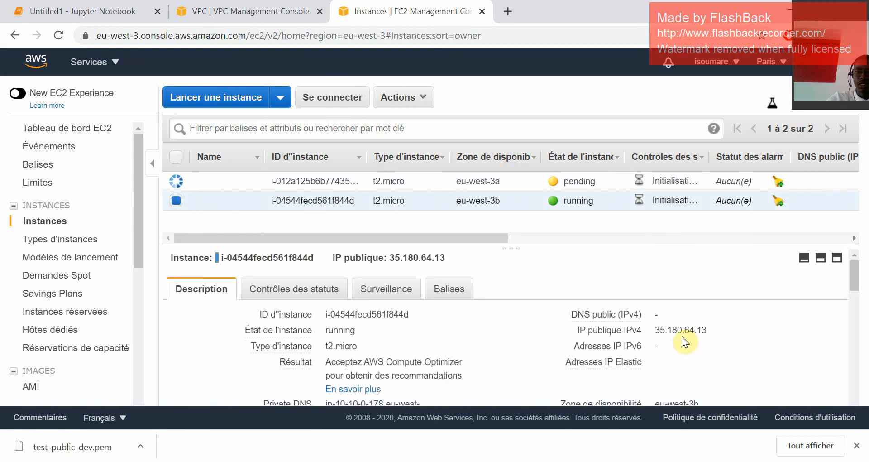
left_click(718, 331)
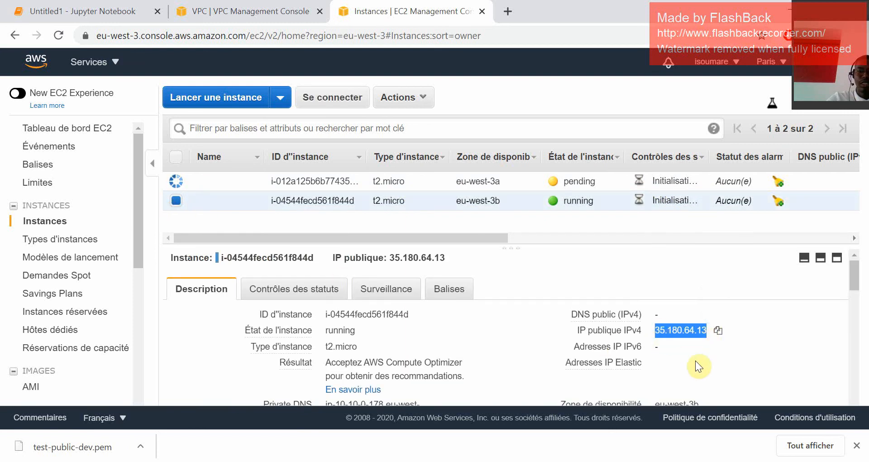
left_click(447, 461)
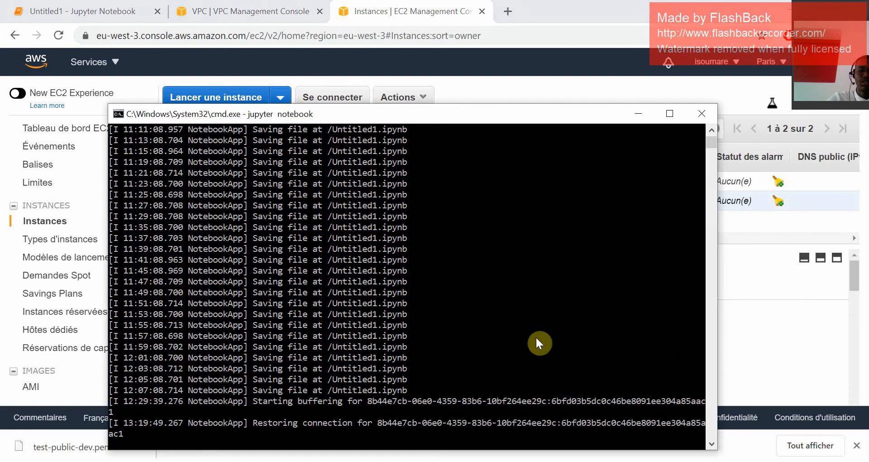
left_click(642, 115)
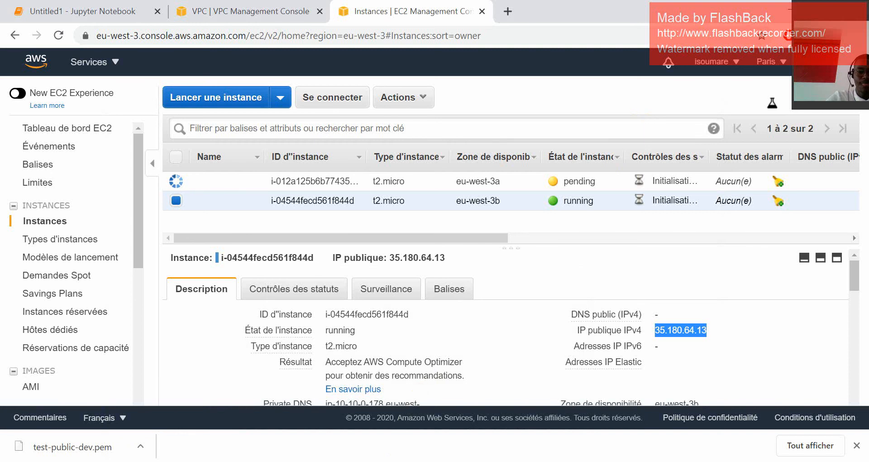
Switch to File Explorer and move test-public-dev.pem from the Téléchargements folder into the key folder.
left_click(403, 438)
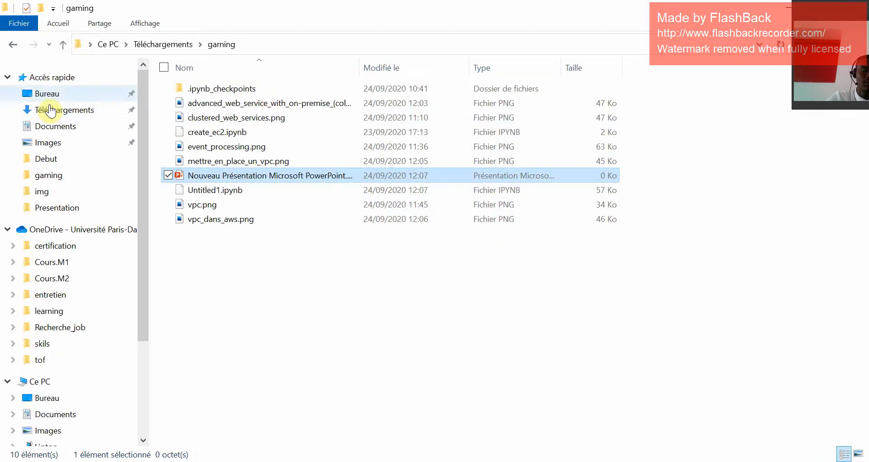
left_click(51, 110)
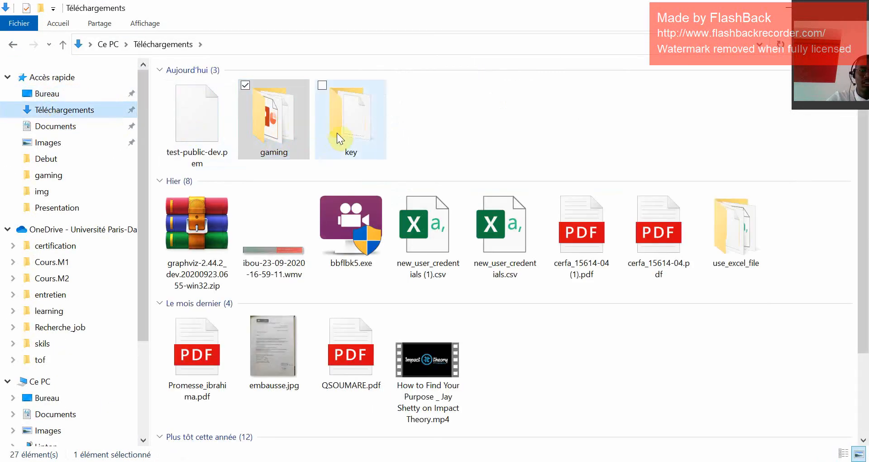
left_click_drag(219, 137, 352, 118)
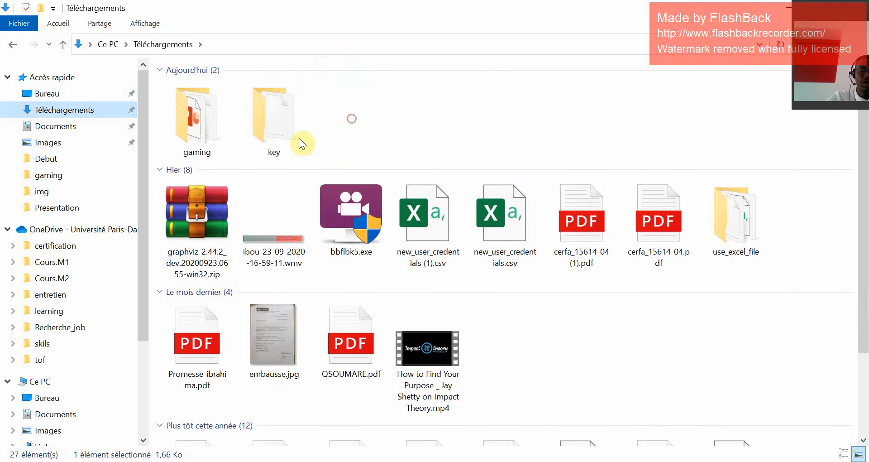
Open the key folder and start a command prompt (cmd) in that location.
double_click(285, 120)
left_click(306, 53)
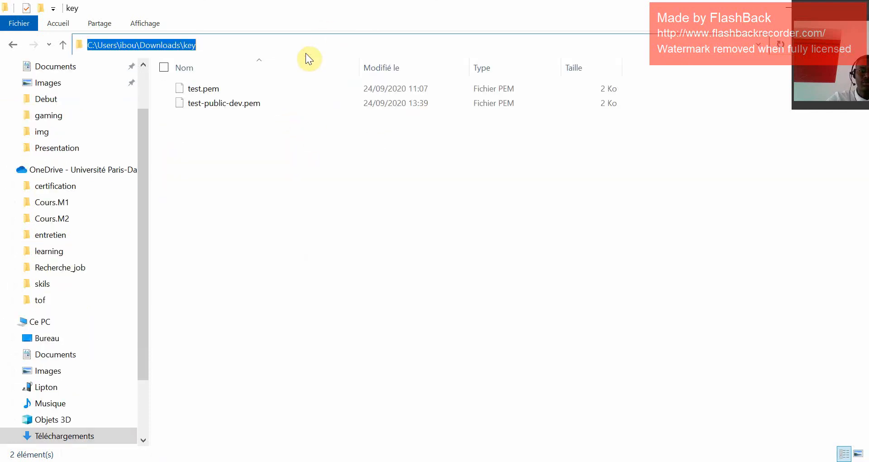
type("cmd")
key("Return")
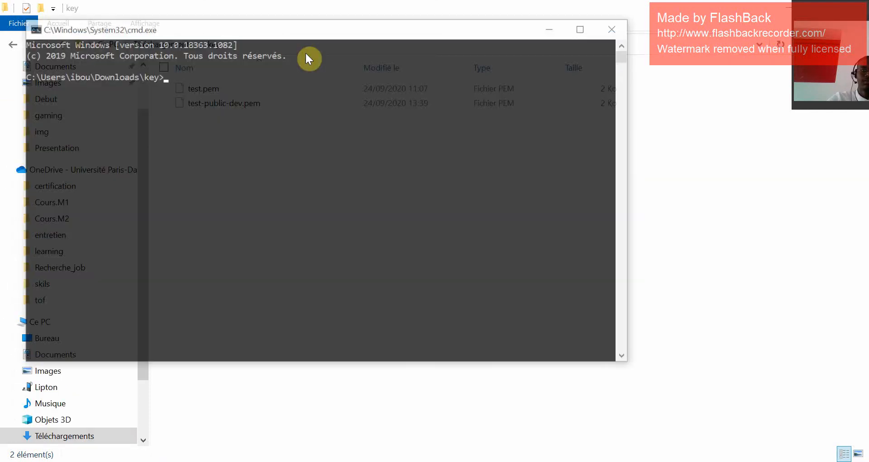
type("s")
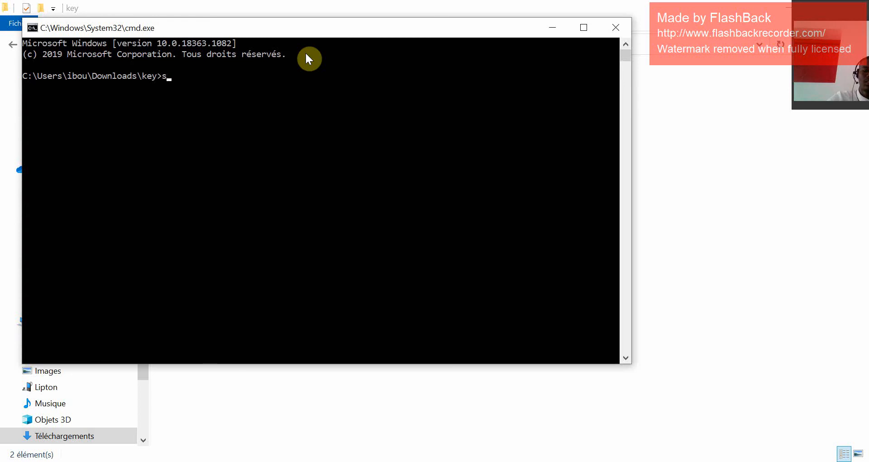
type("sh")
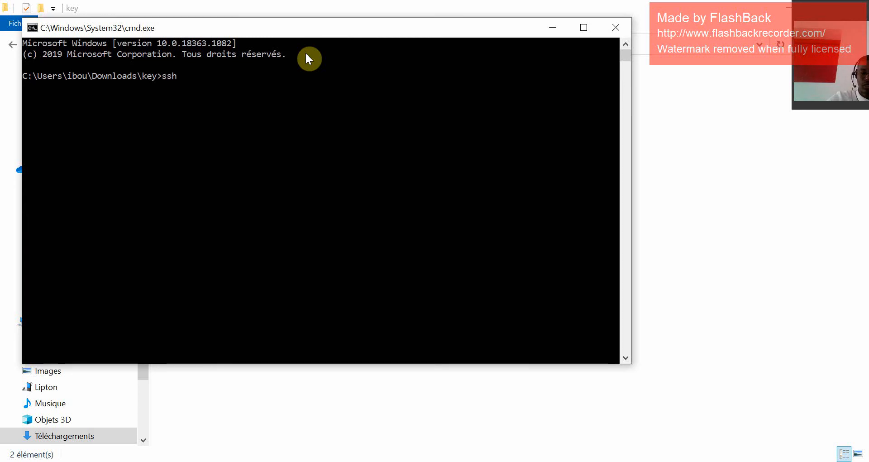
type(" ubuntu@")
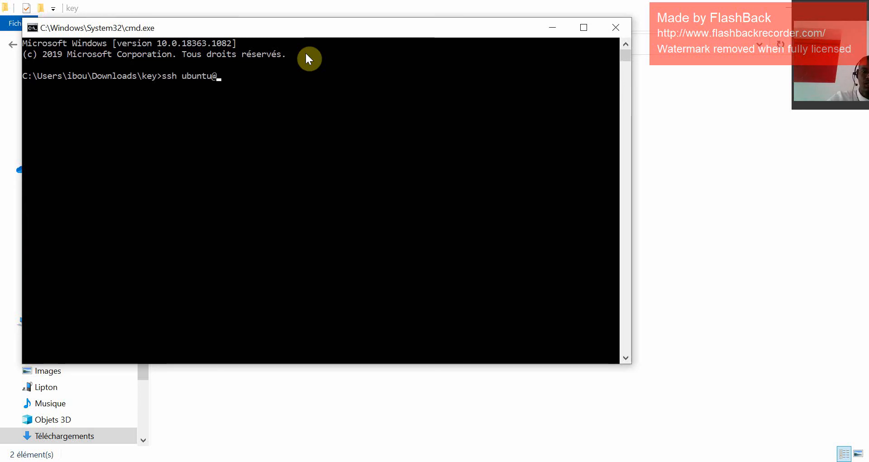
key("ctrl+v")
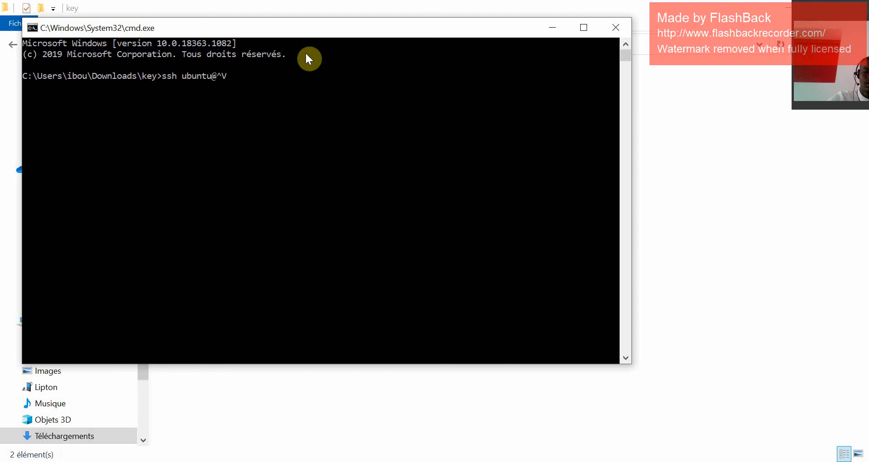
key("BackSpace")
key("BackSpace")
type("@")
right_click(307, 54)
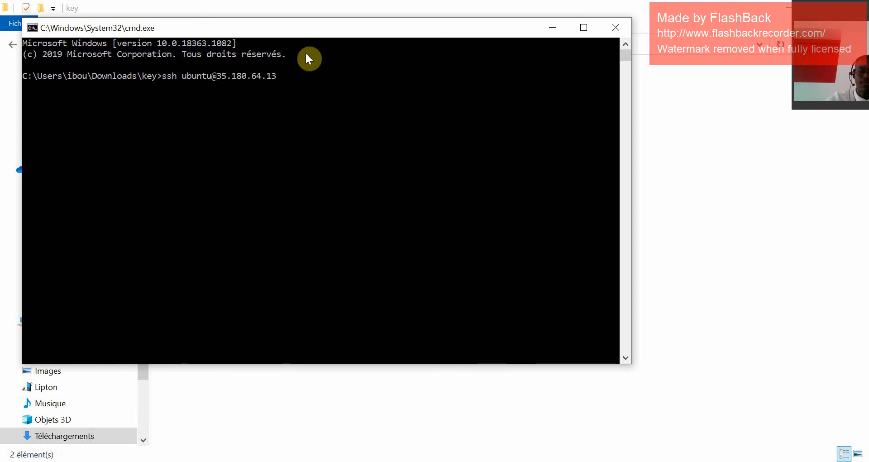
Complete the SSH command with the identity option -i test-public-dev.pem and run it.
type("_")
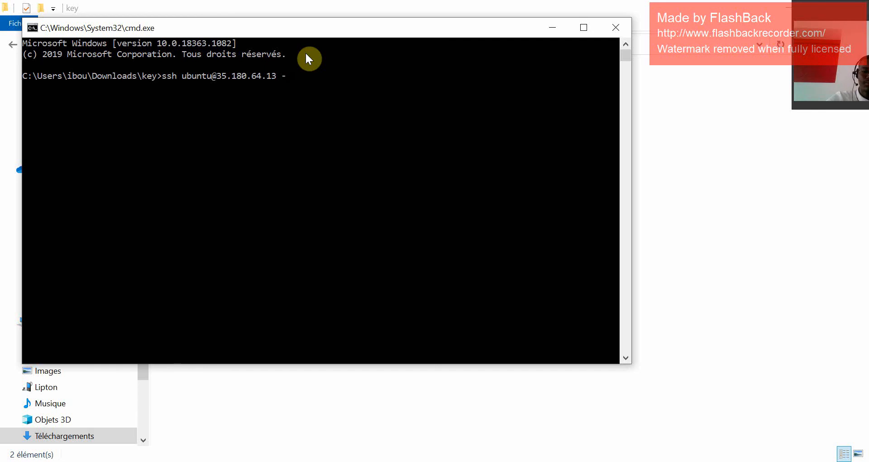
type("i test.pwm")
key("BackSpace")
key("BackSpace")
key("BackSpace")
key("BackSpace")
left_click_drag(313, 34, 325, 206)
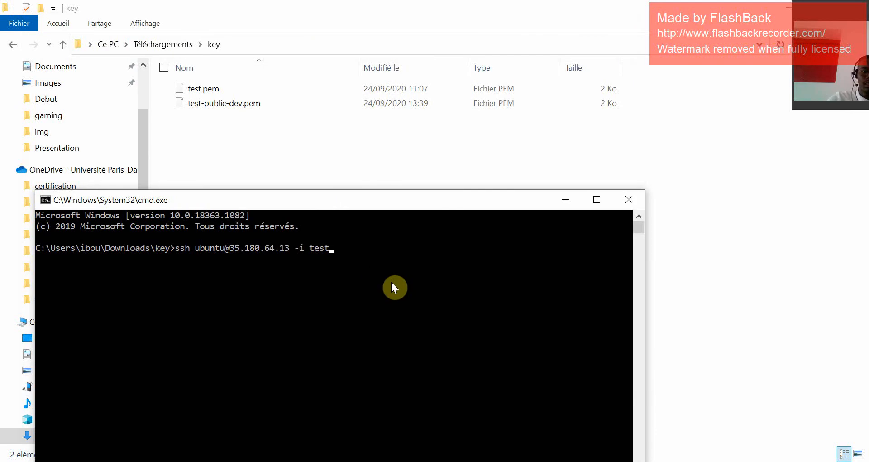
type("-")
key("Tab")
key("Return")
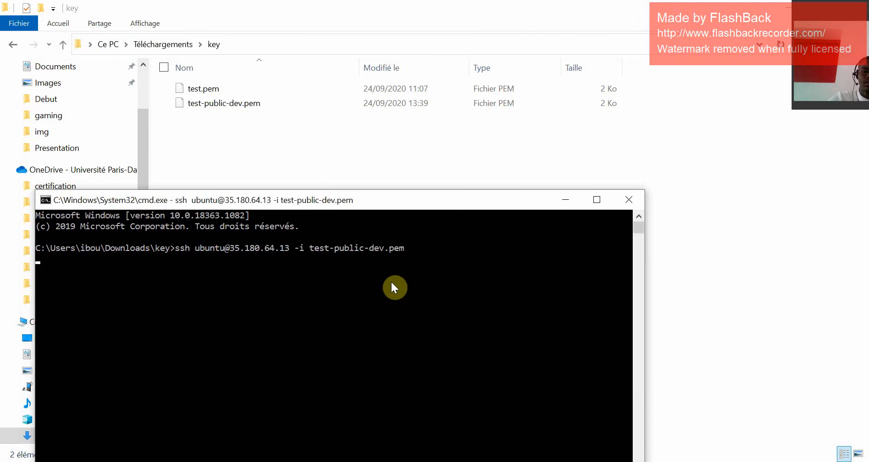
Accept the host's authenticity with yes to log in to the public instance, and clear its terminal.
type("yes")
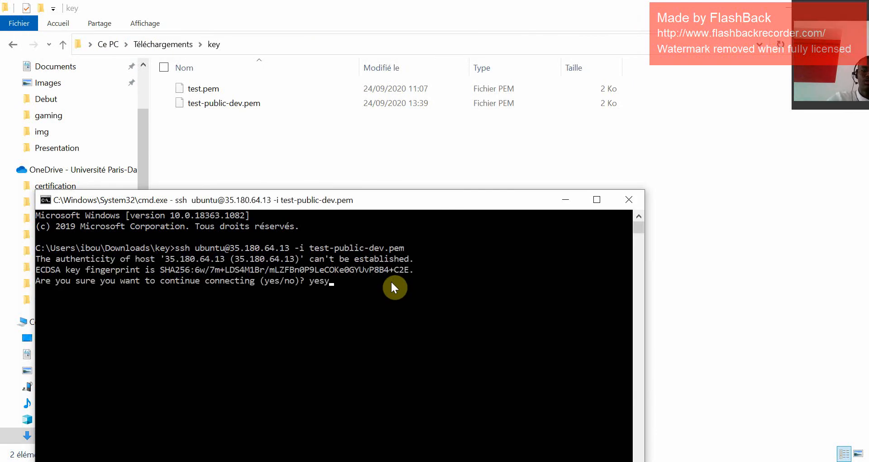
key("Return")
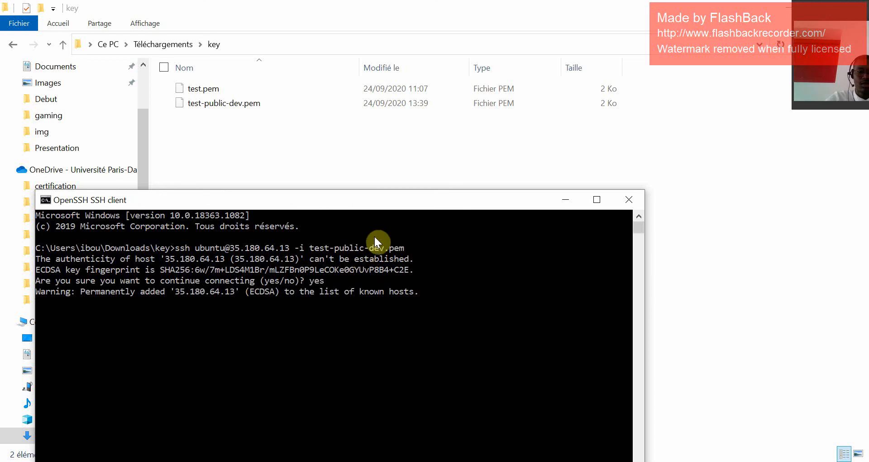
left_click_drag(380, 204, 410, 95)
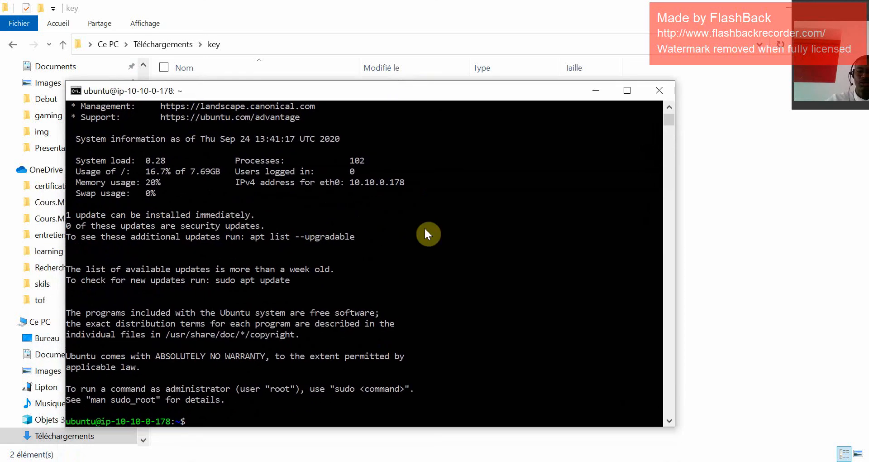
type("clear")
key("Return")
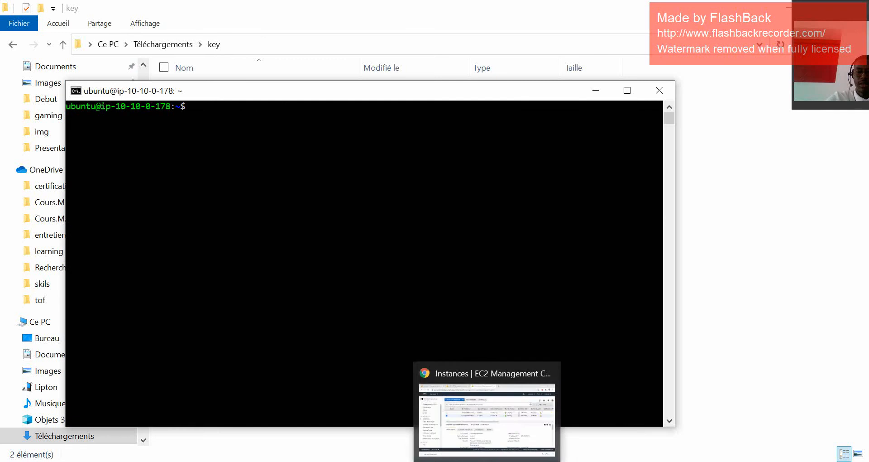
Switch back to the browser, select only the eu-west-3a instance, and examine its public address fields, private IP and subnet.
mouse_move(589, 461)
left_click(470, 461)
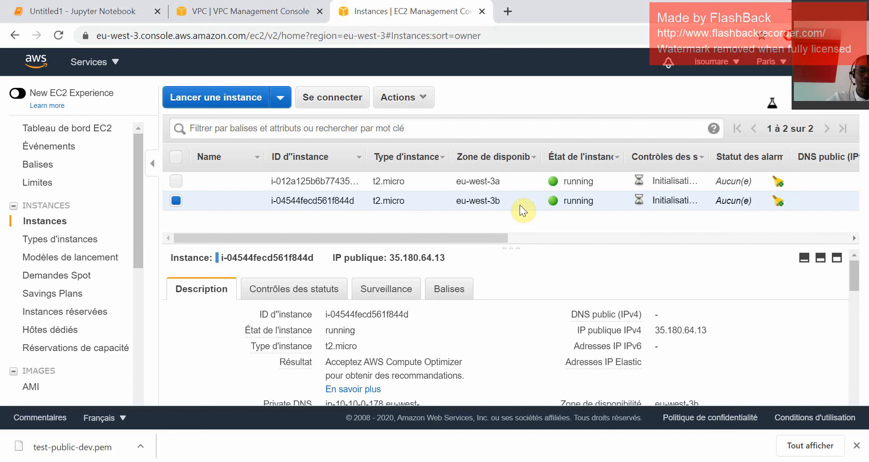
left_click(177, 201)
left_click(183, 183)
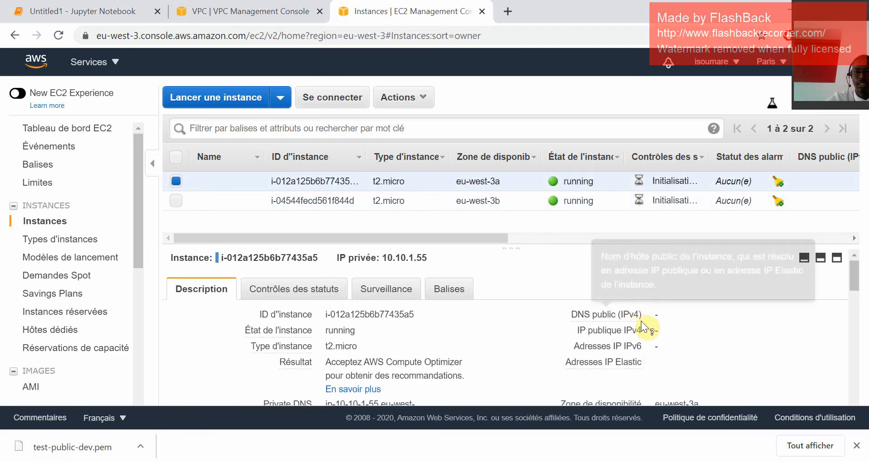
scroll(654, 356, "down", 4)
scroll(653, 355, "up", 4)
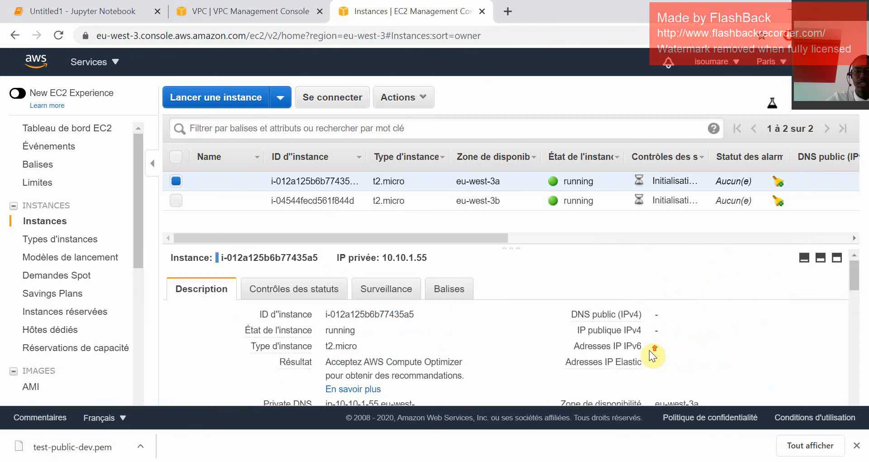
scroll(653, 355, "down", 4)
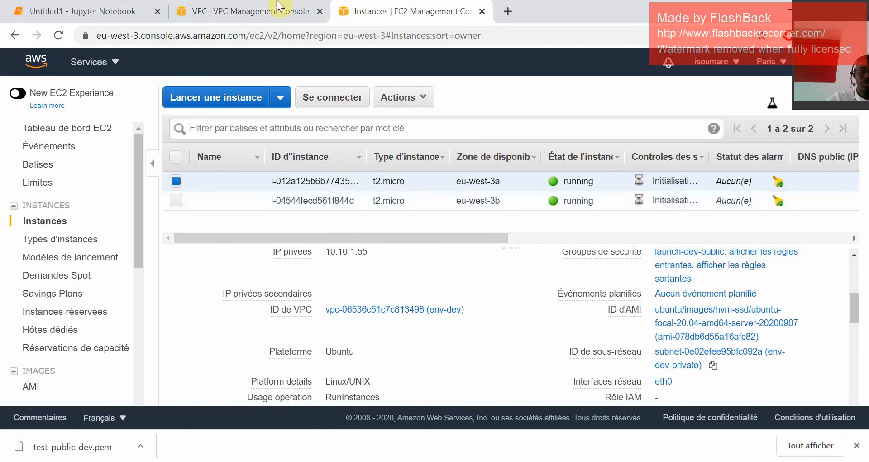
Review the VPC dans AWS diagram in the Jupyter notebook and bring the SSH terminal back to the front.
left_click(127, 11)
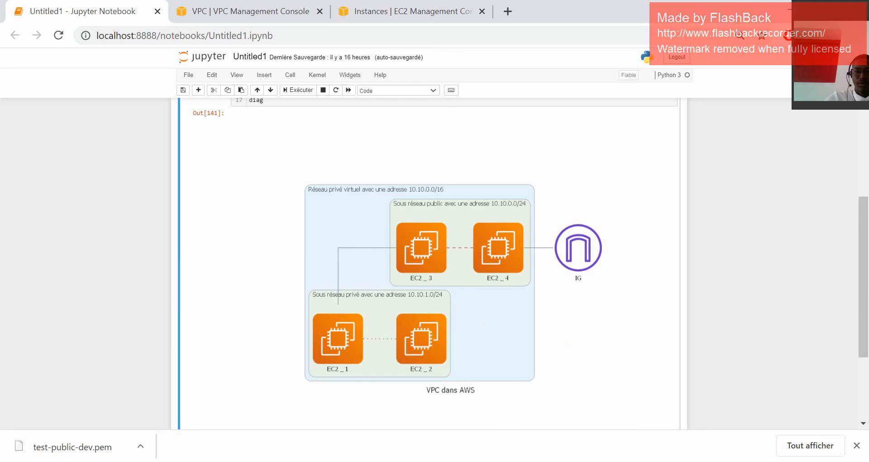
left_click(461, 437)
left_click(298, 182)
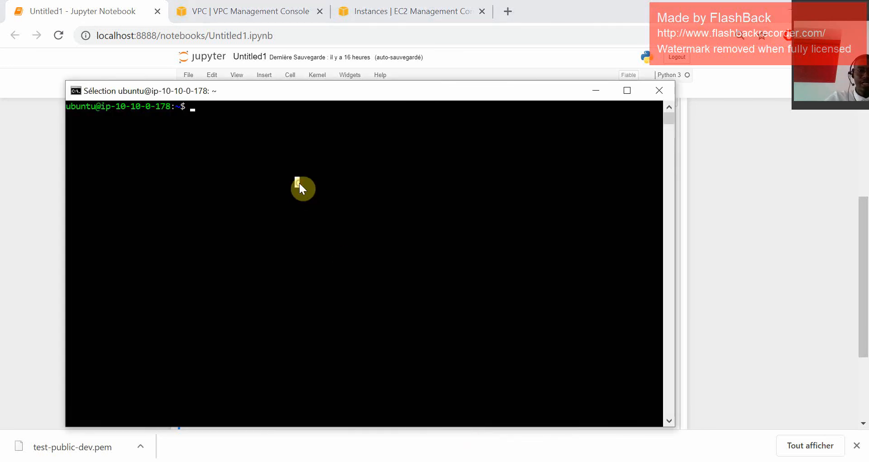
Return to the EC2 instances page and copy the private IP address of the eu-west-3a instance.
left_click(254, 11)
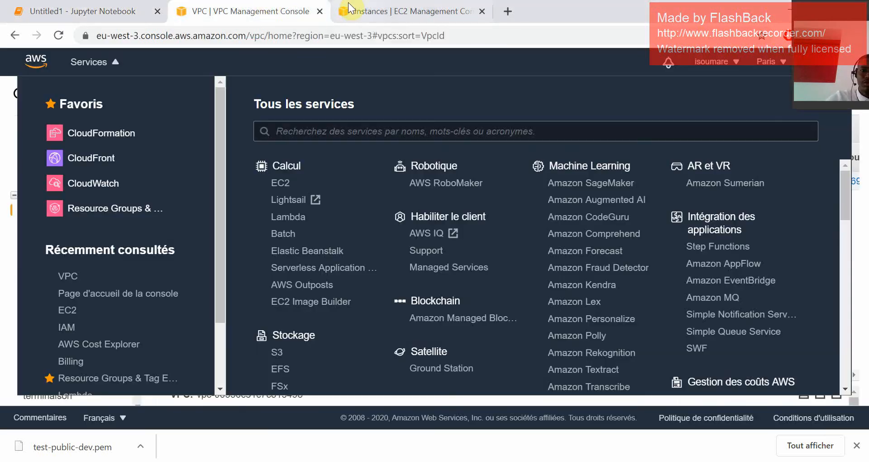
left_click(371, 11)
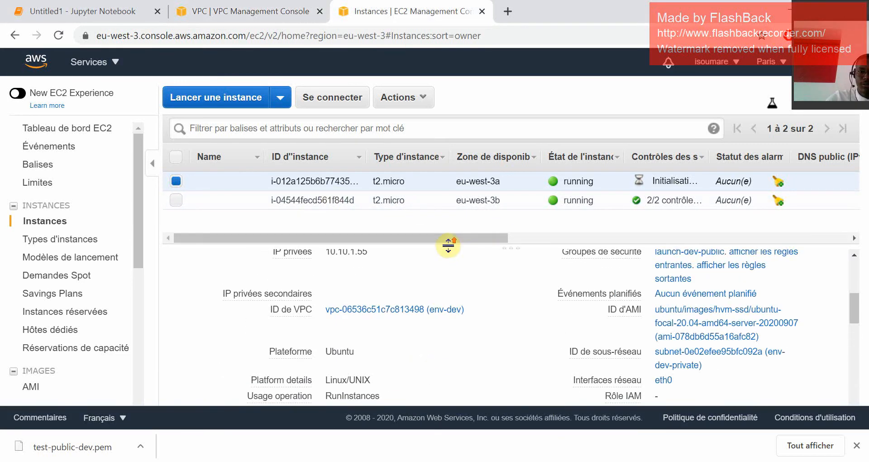
scroll(471, 285, "up", 5)
scroll(448, 343, "down", 5)
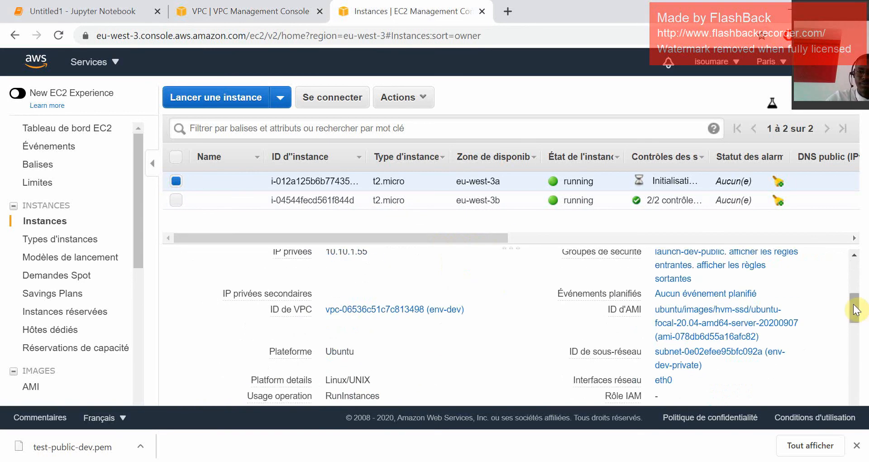
scroll(381, 289, "up", 3)
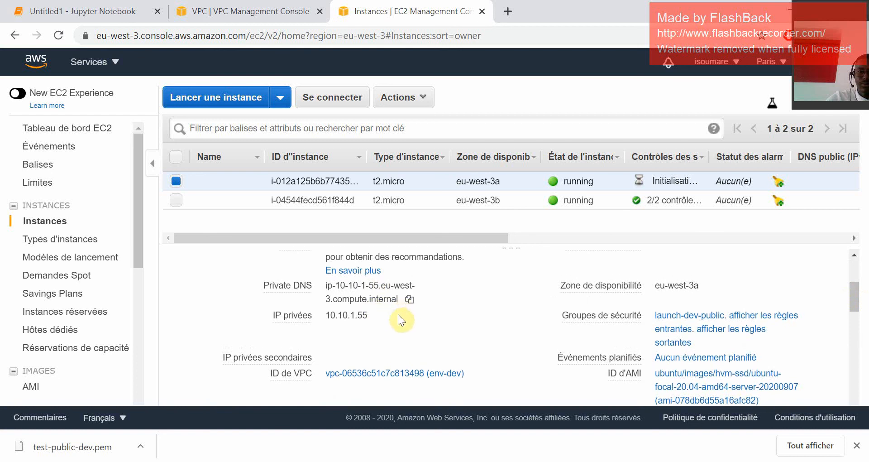
left_click(377, 316)
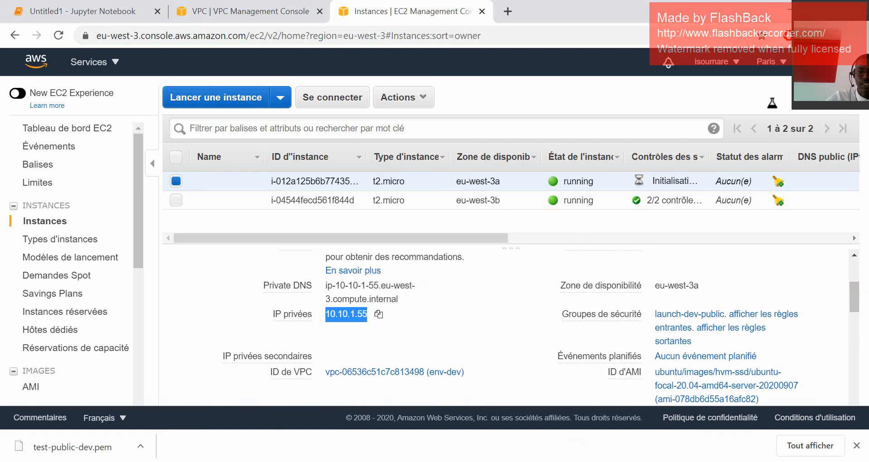
Bring the public instance's SSH terminal to the front and begin the command ssh ubuntu@ at its prompt.
left_click(420, 461)
left_click(471, 415)
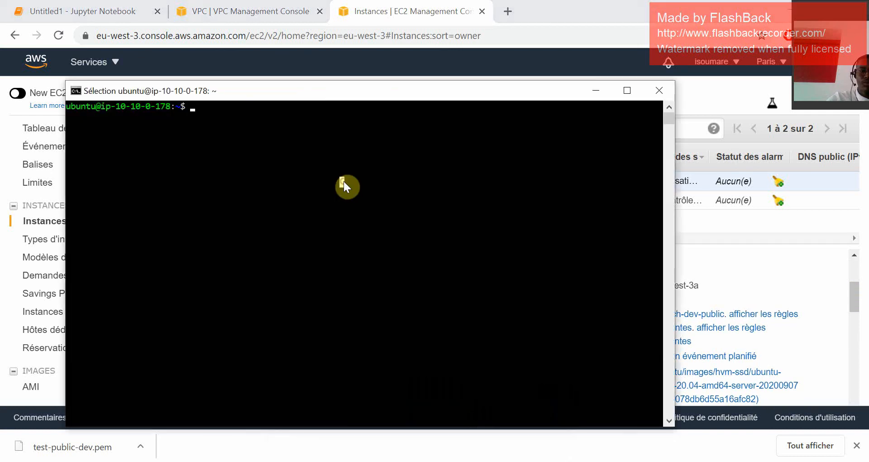
type("ssh")
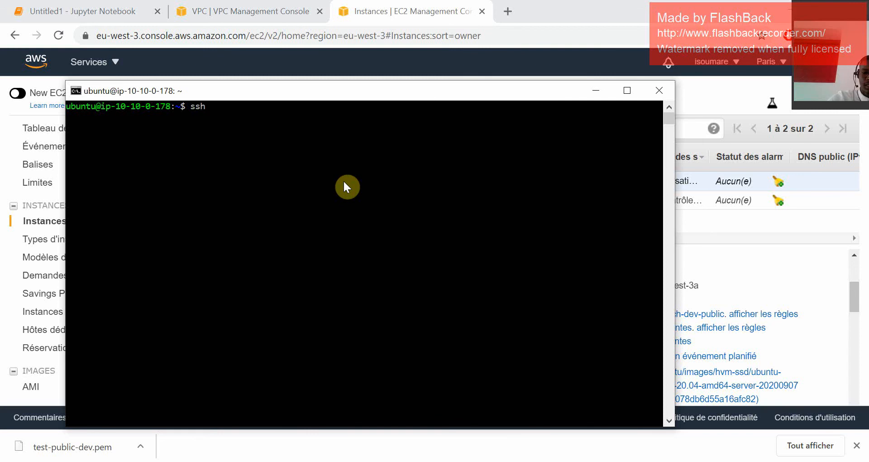
type(" ubuntu")
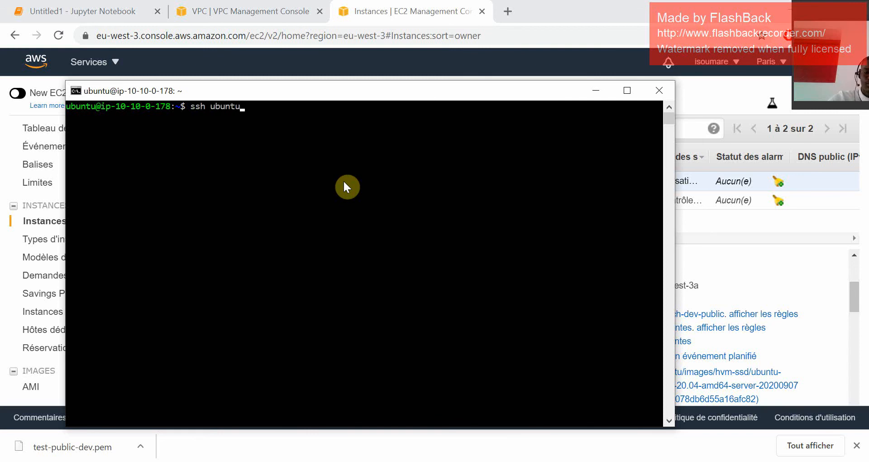
type("@")
key("ctrl+v")
key("BackSpace")
Go back to the browser and copy the eu-west-3a instance's private IP address to the clipboard again.
left_click(753, 272)
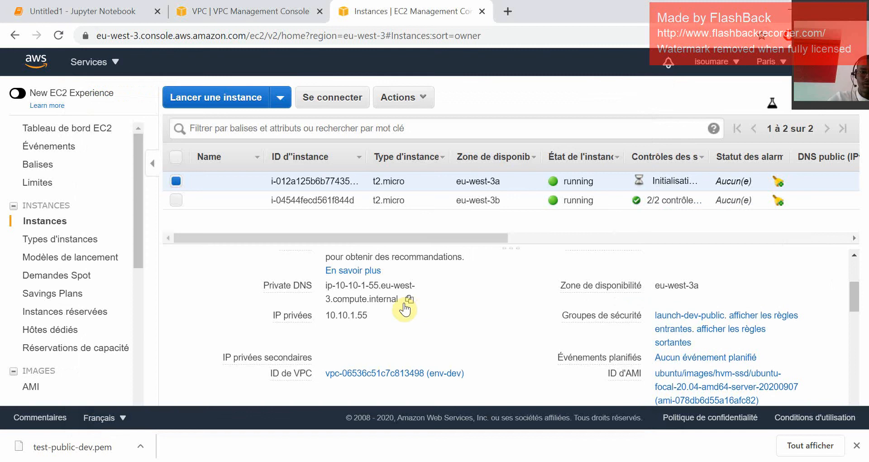
triple_click(396, 314)
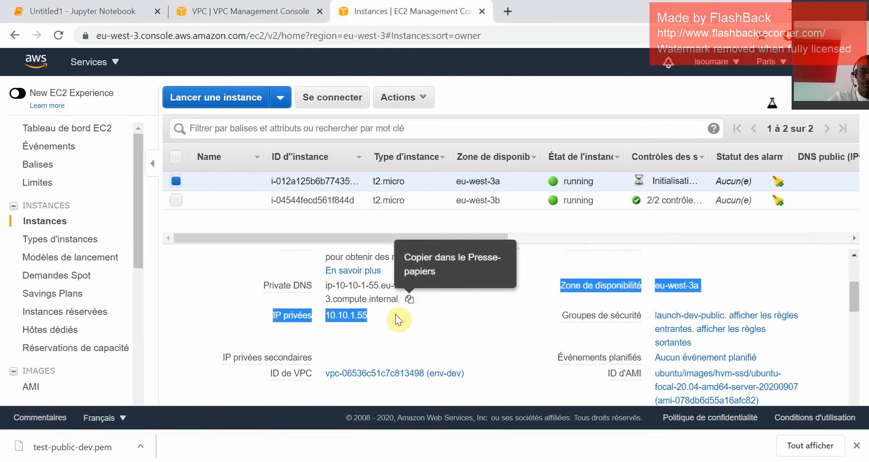
double_click(361, 314)
left_click(378, 315)
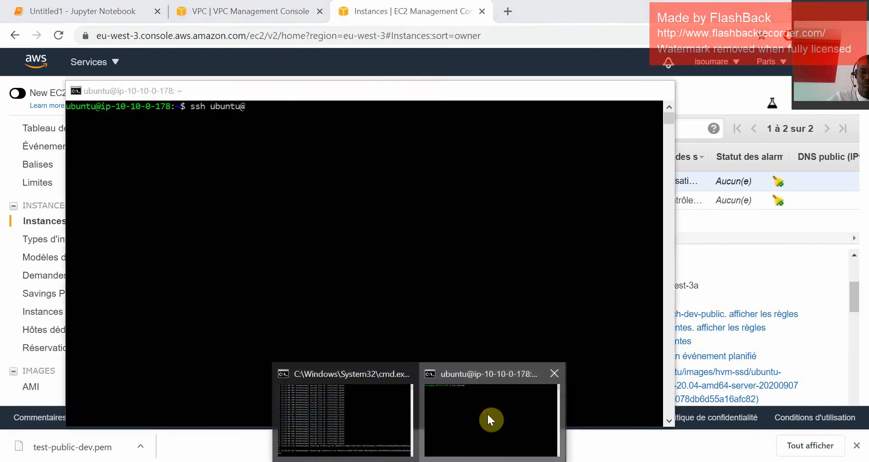
left_click(487, 412)
type("10.10.1.55")
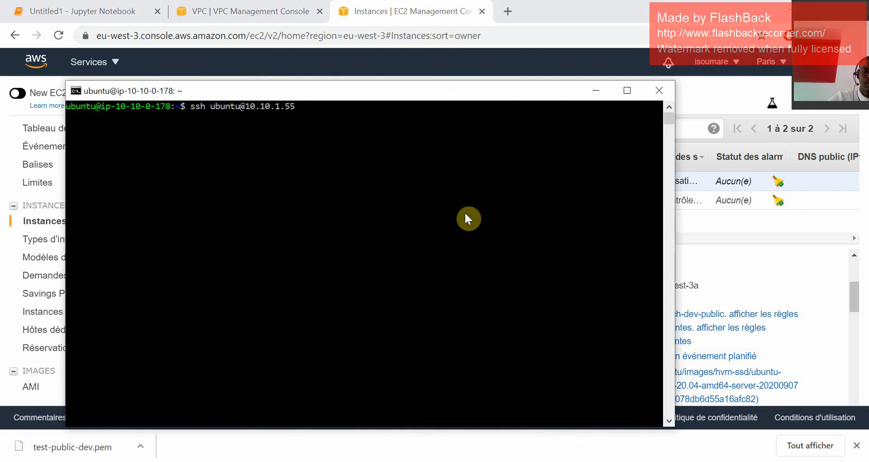
key("Return")
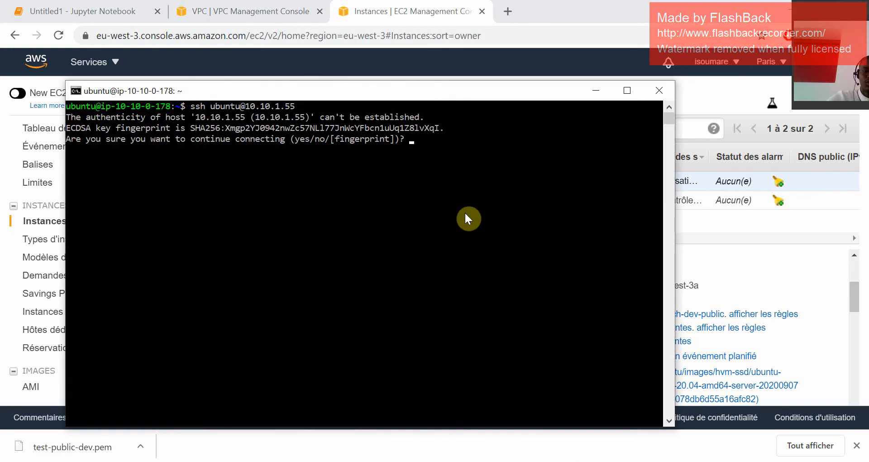
type("yes")
key("Return")
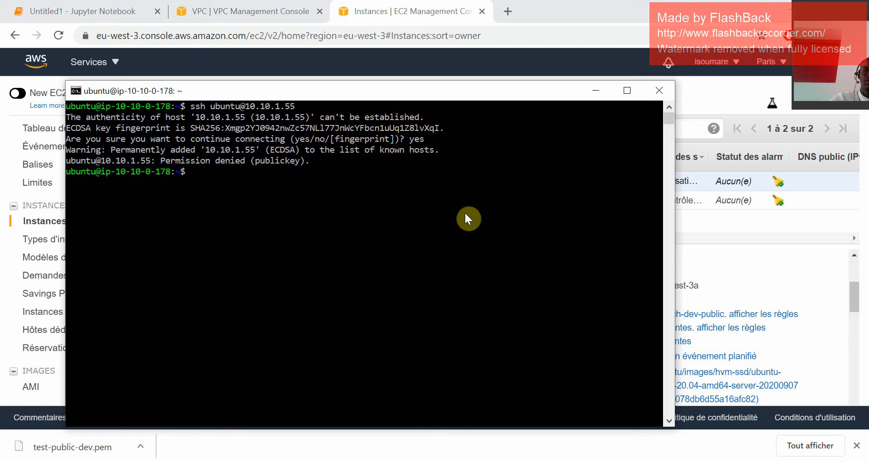
Open test-public-dev.pem from the key folder in Bloc-notes without making it the default app, and copy the file's entire contents.
left_click_drag(812, 12, 780, 251)
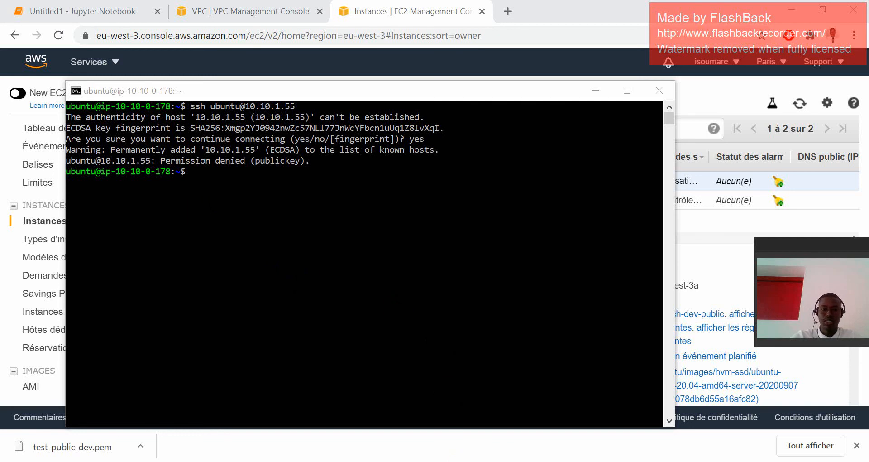
left_click(457, 461)
right_click(248, 105)
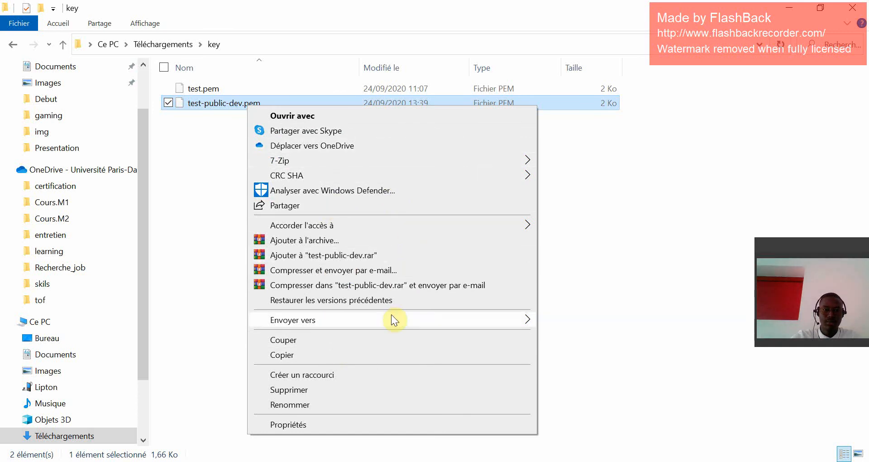
double_click(245, 100)
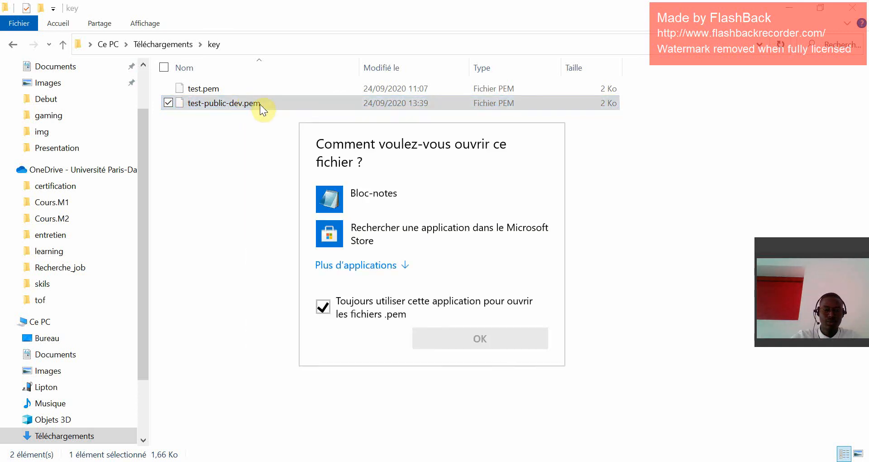
left_click(368, 210)
left_click(359, 313)
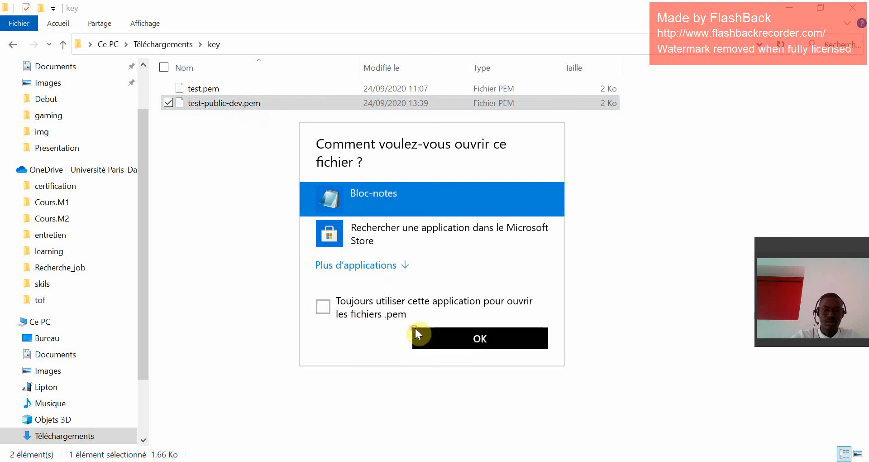
left_click(414, 330)
left_click(561, 249)
key("ctrl+a")
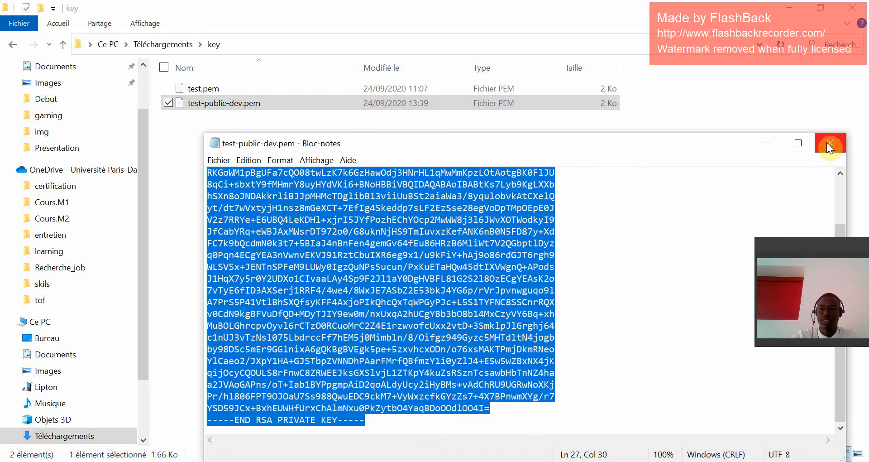
Switch to the public instance's SSH terminal and open a new file test.pem with nano.
left_click(416, 461)
left_click(459, 438)
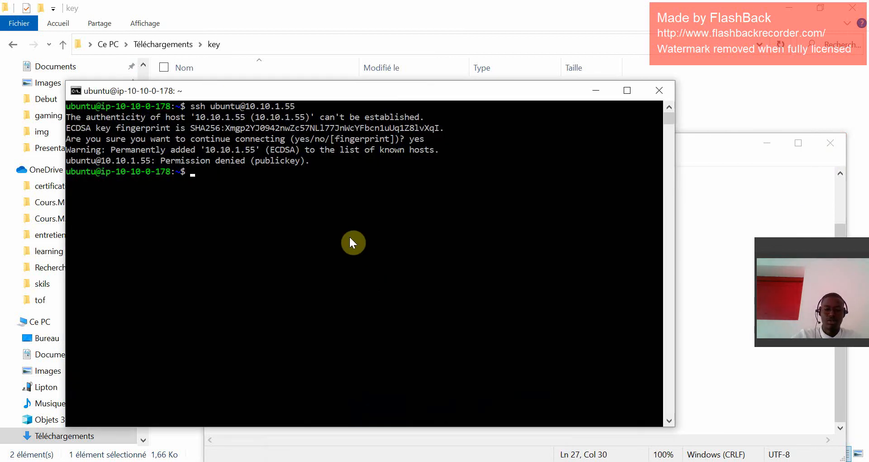
type("an")
key("BackSpace")
key("BackSpace")
type("nano ")
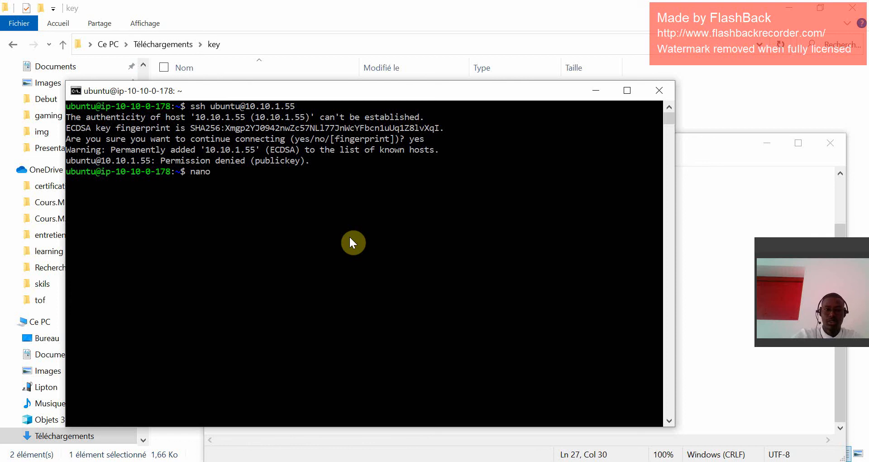
type("test.pem")
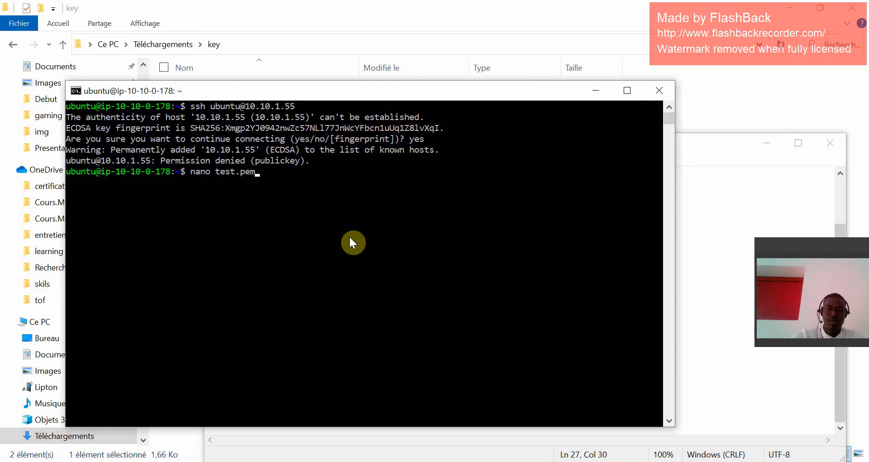
key("Return")
Paste the copied RSA private key into test.pem, save the file under that name, and exit nano.
right_click(350, 238)
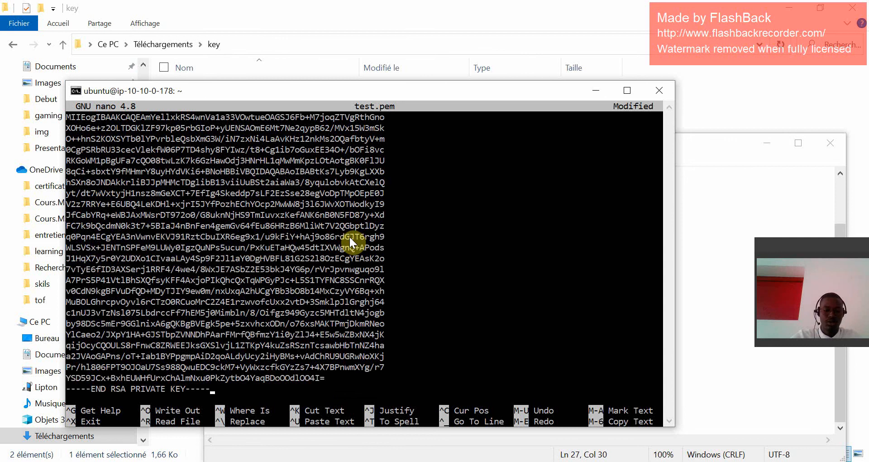
key("ctrl+x")
key("y")
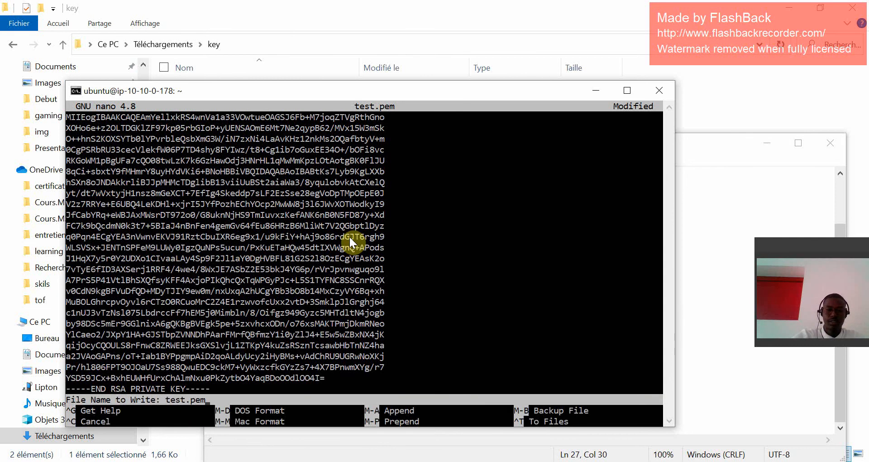
key("Return")
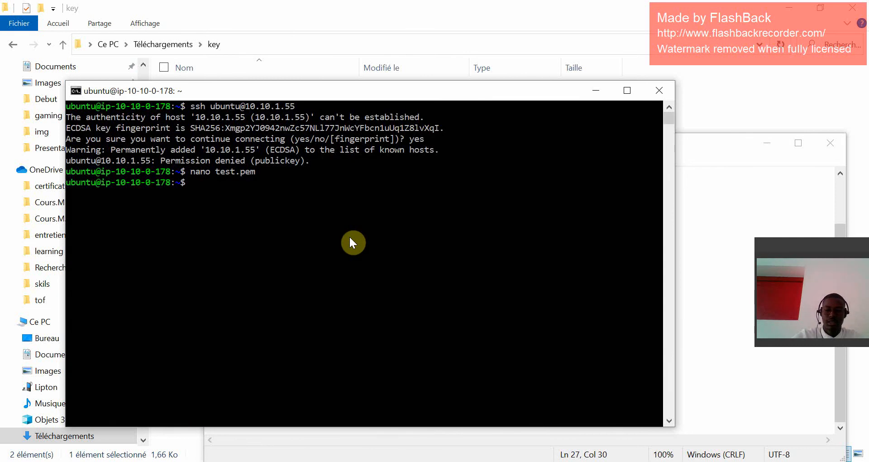
Restrict the key file's permissions with chmod 400 test.pem.
type("chmod ")
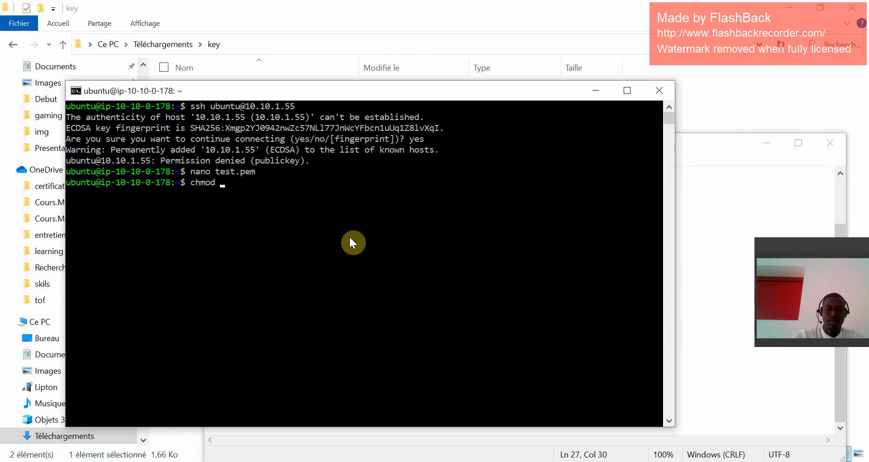
type("400 ")
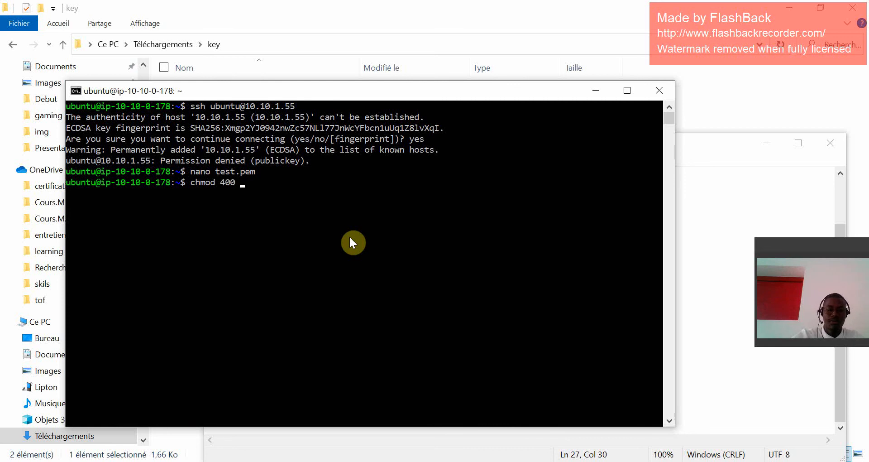
type("test.pem")
key("Return")
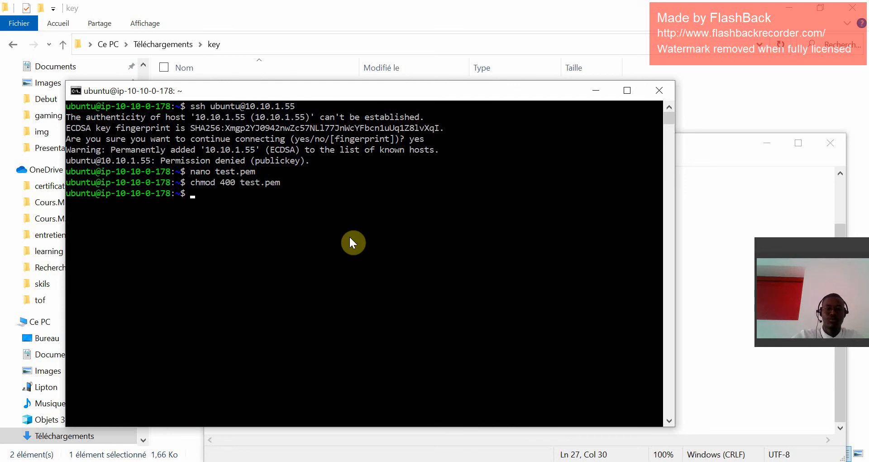
key("Up")
key("Up")
key("Up")
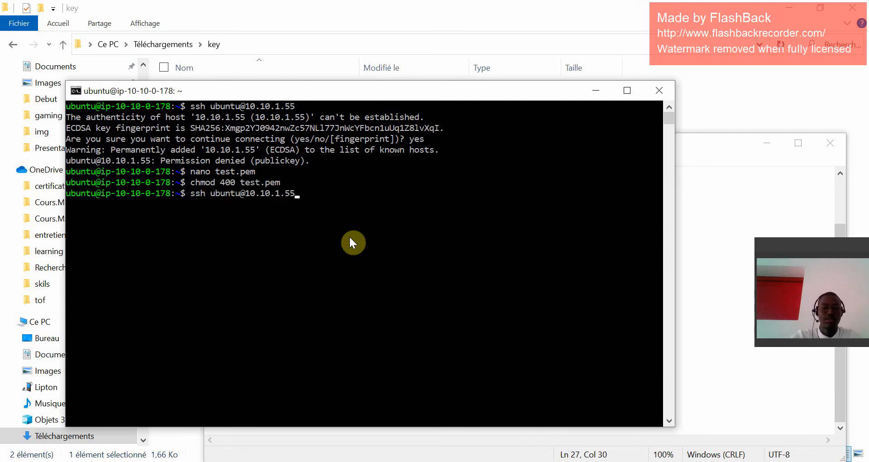
type("-")
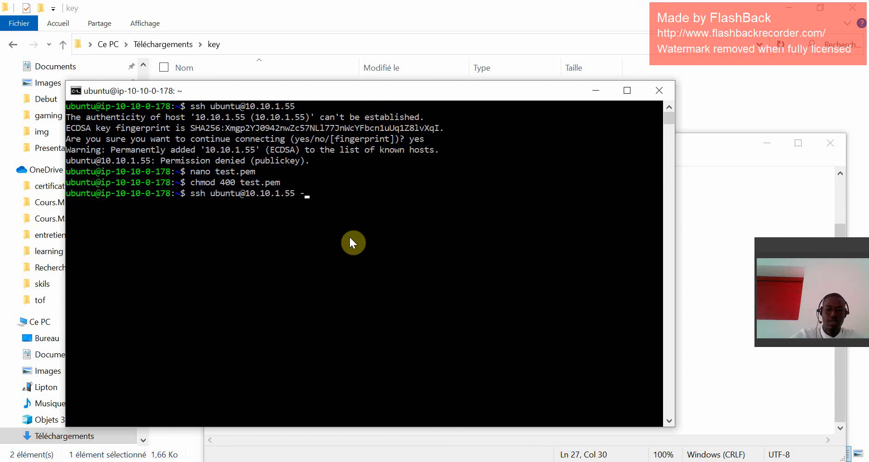
type("i ")
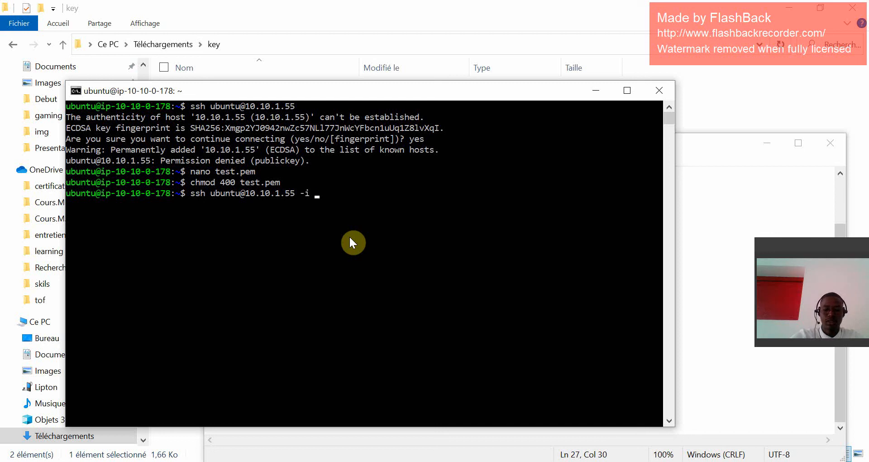
type("test.pem")
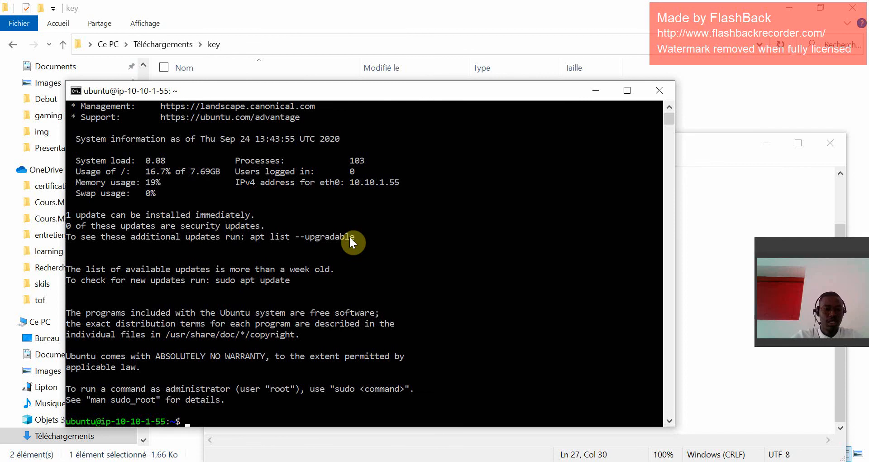
Review the terminal output, comparing the public instance's prompt before the SSH login with the private instance's prompt after it.
scroll(270, 228, "up", 4)
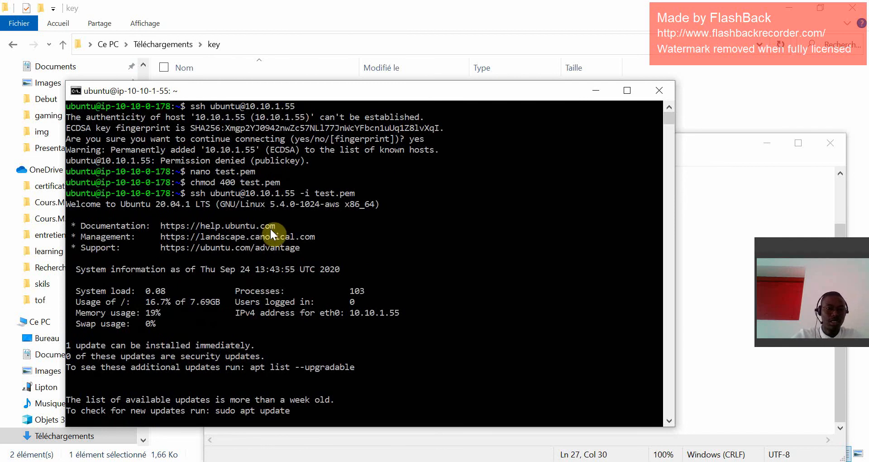
left_click(157, 193)
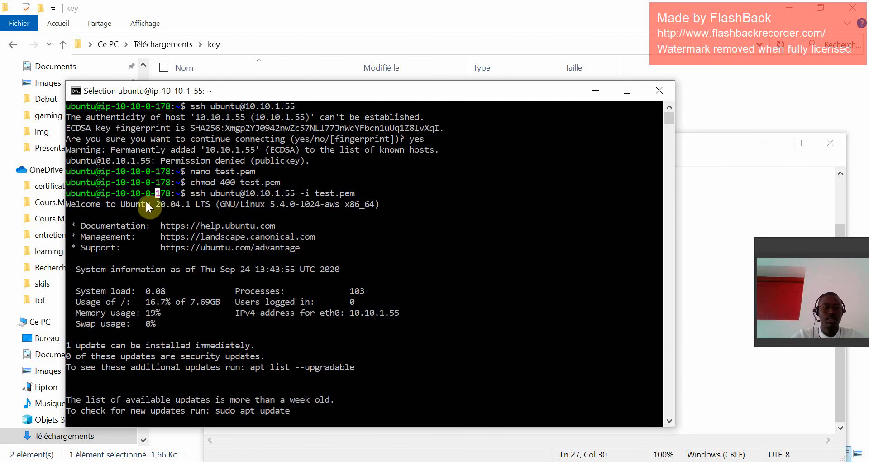
double_click(146, 192)
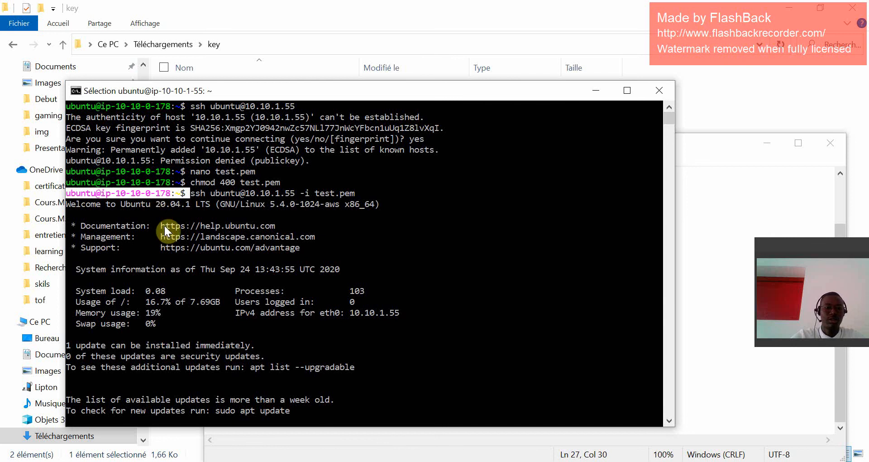
scroll(165, 274, "down", 3)
scroll(166, 277, "down", 3)
double_click(149, 376)
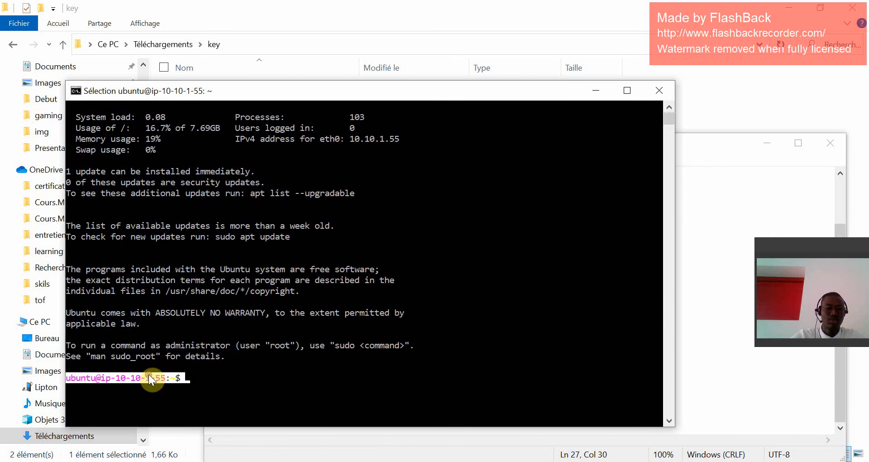
left_click(145, 385)
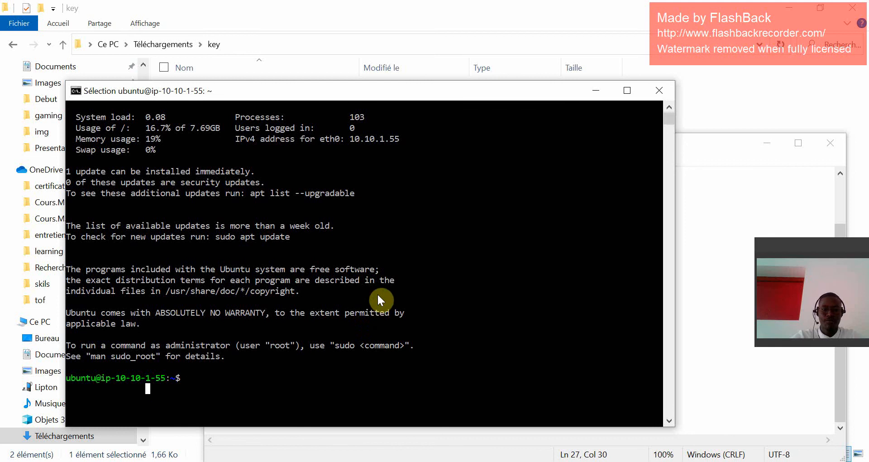
scroll(377, 292, "up", 5)
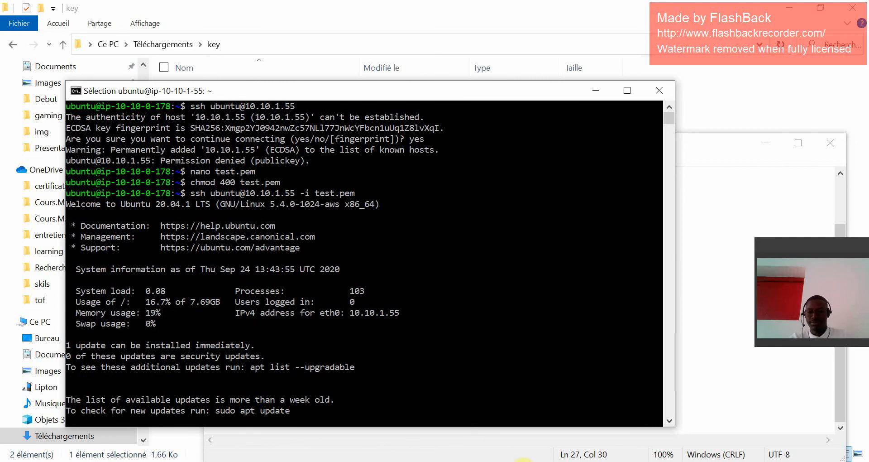